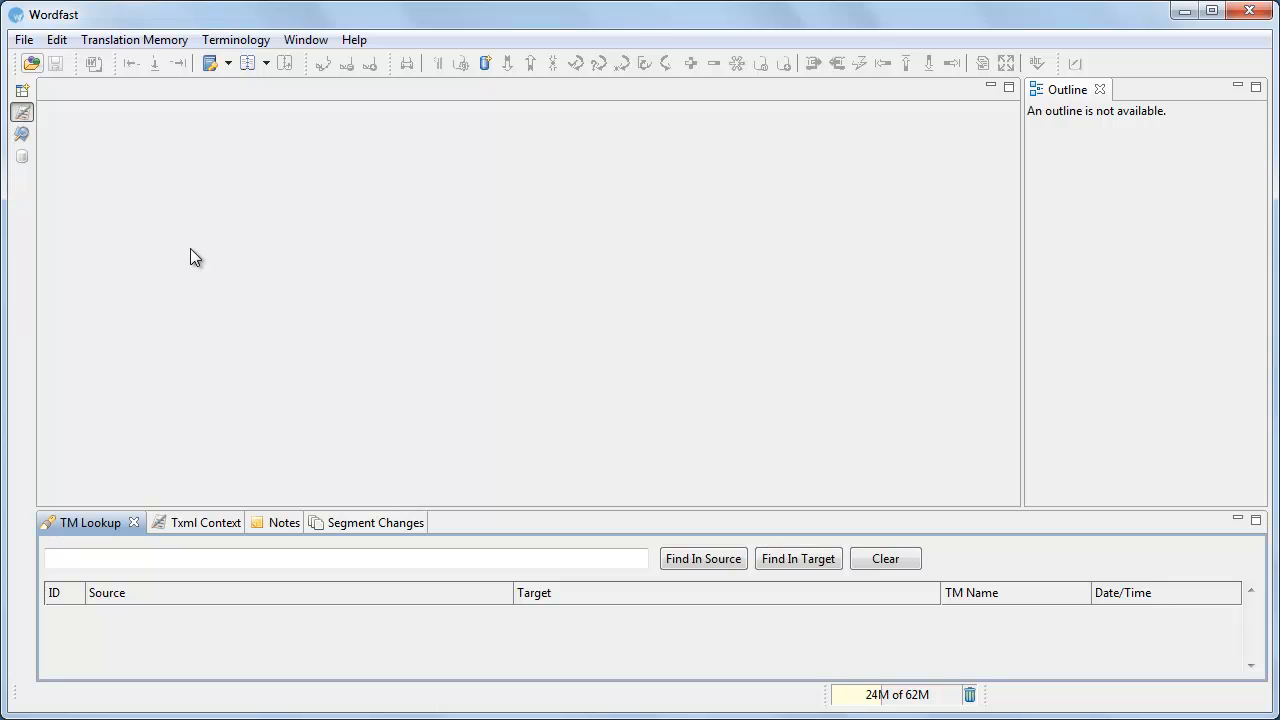
Start creating a new project and name it Webinar.
left_click(30, 42)
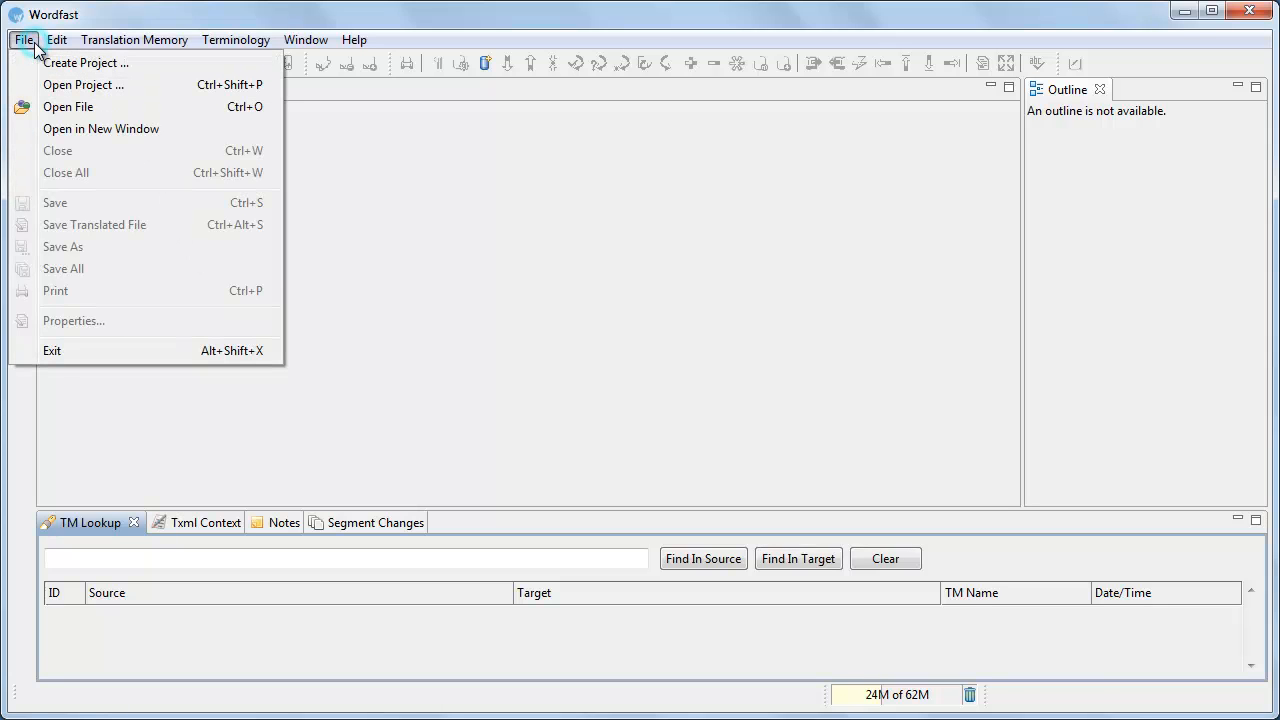
left_click(135, 64)
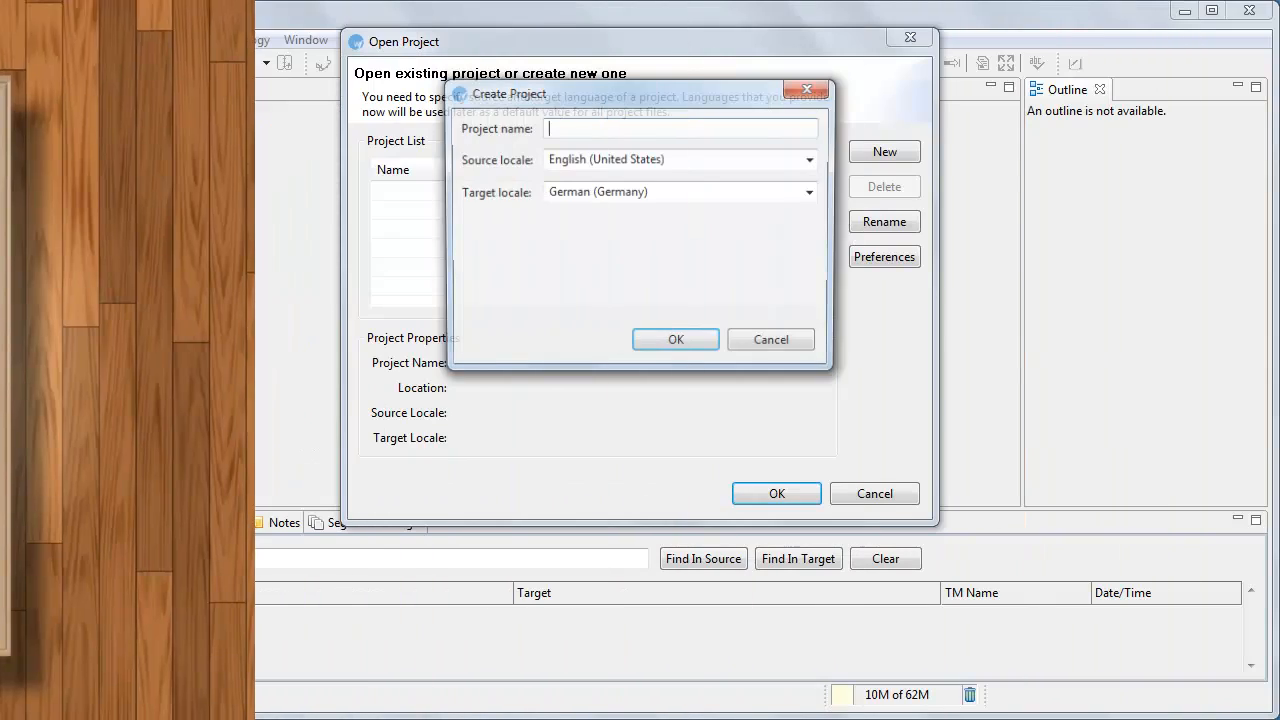
type("We")
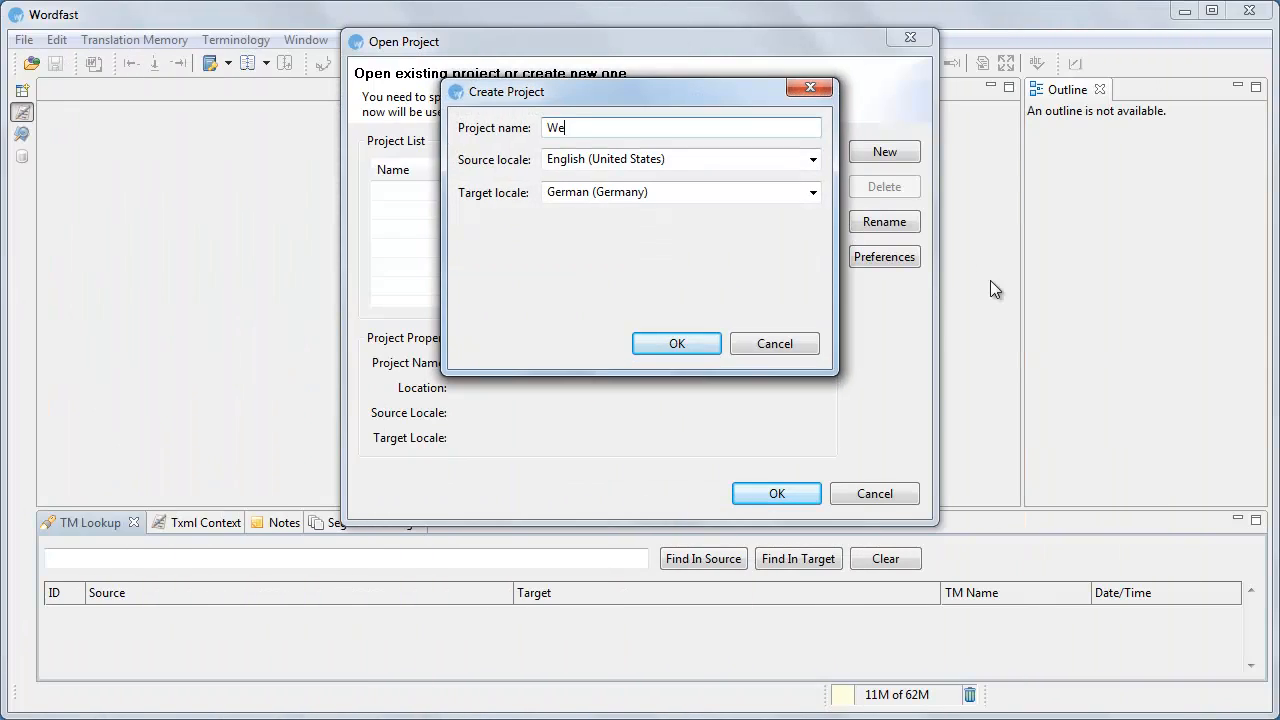
type("binar")
Set the project's source locale to French and target locale to English, then create and open the project.
left_click(733, 166)
type("french")
key("Tab")
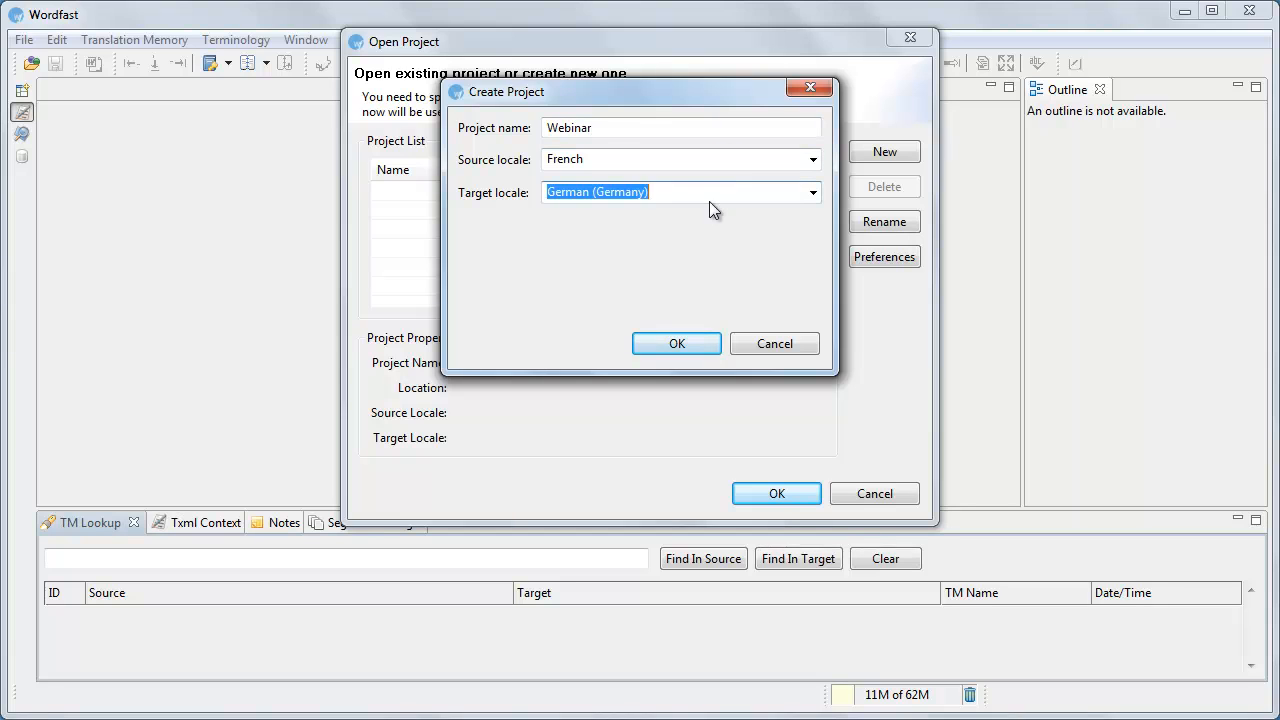
left_click(813, 160)
left_click(814, 160)
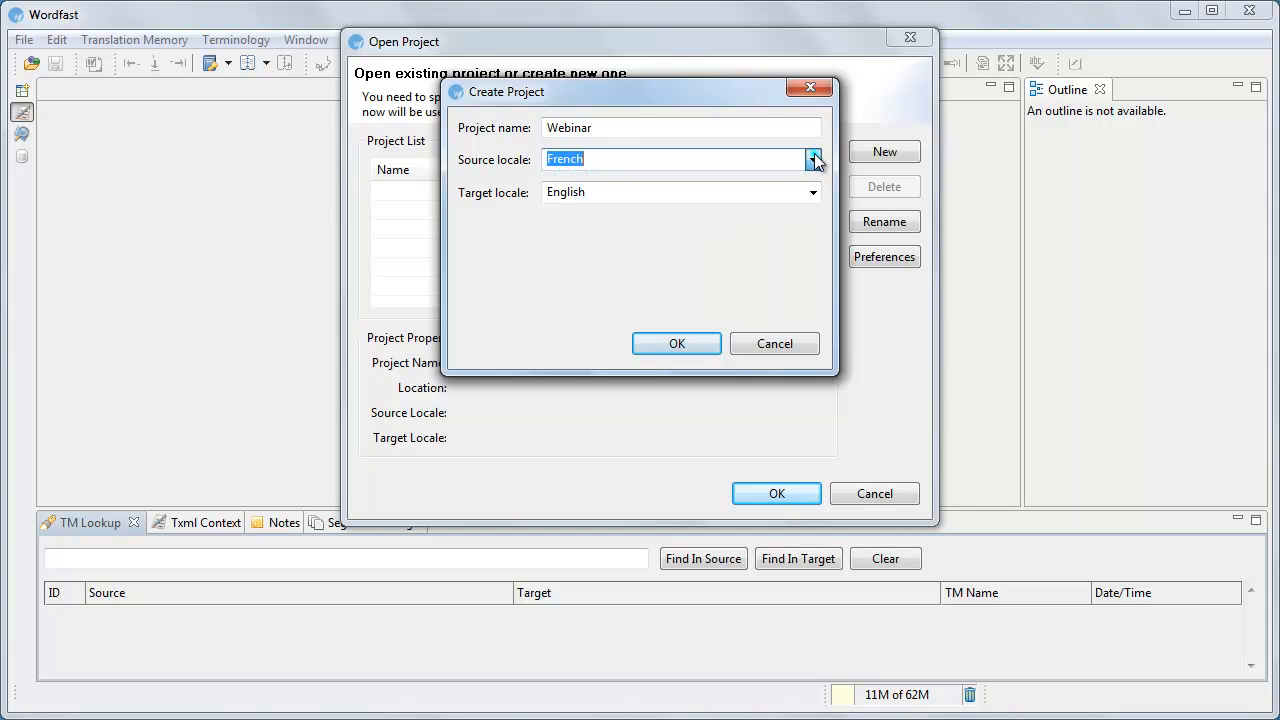
left_click(819, 196)
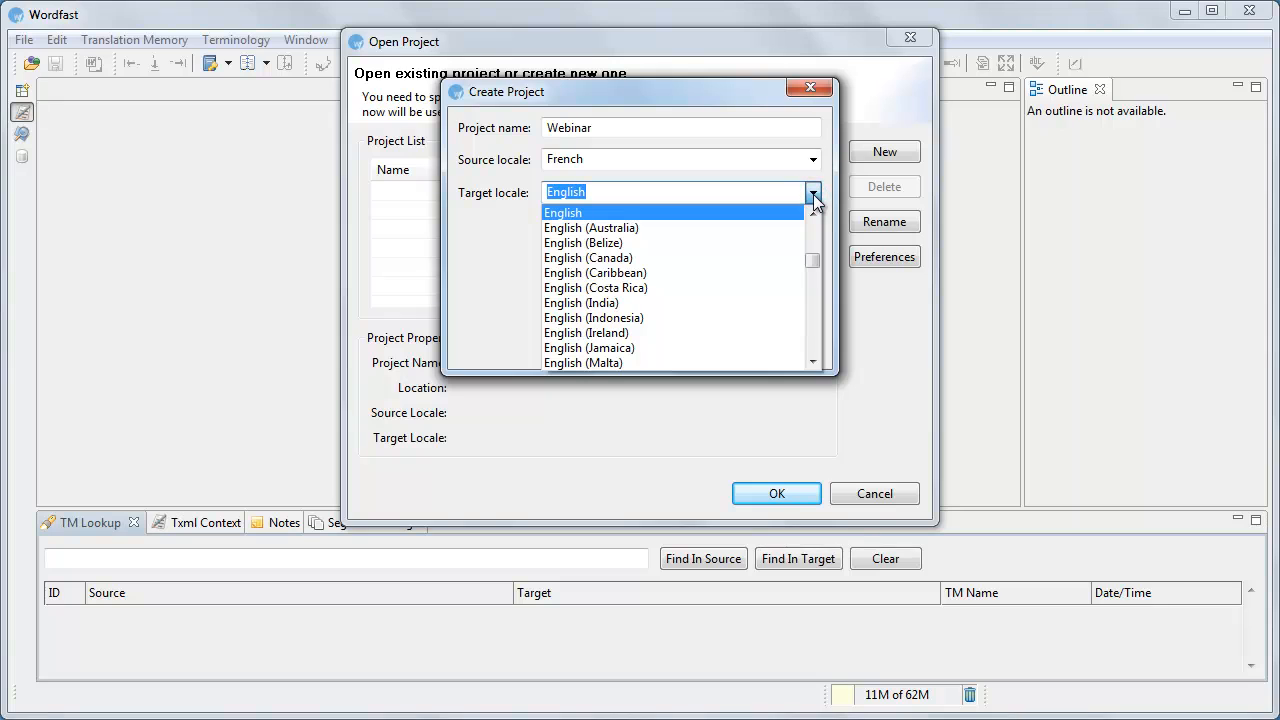
left_click(813, 194)
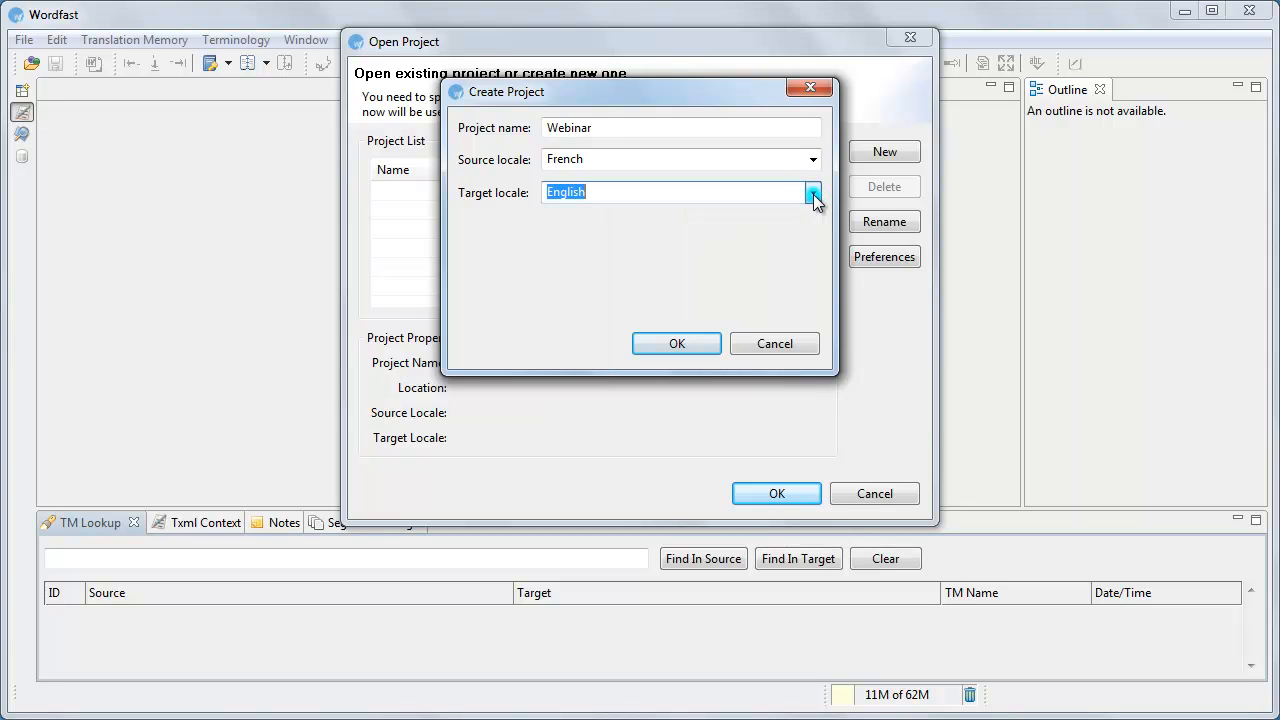
left_click(705, 343)
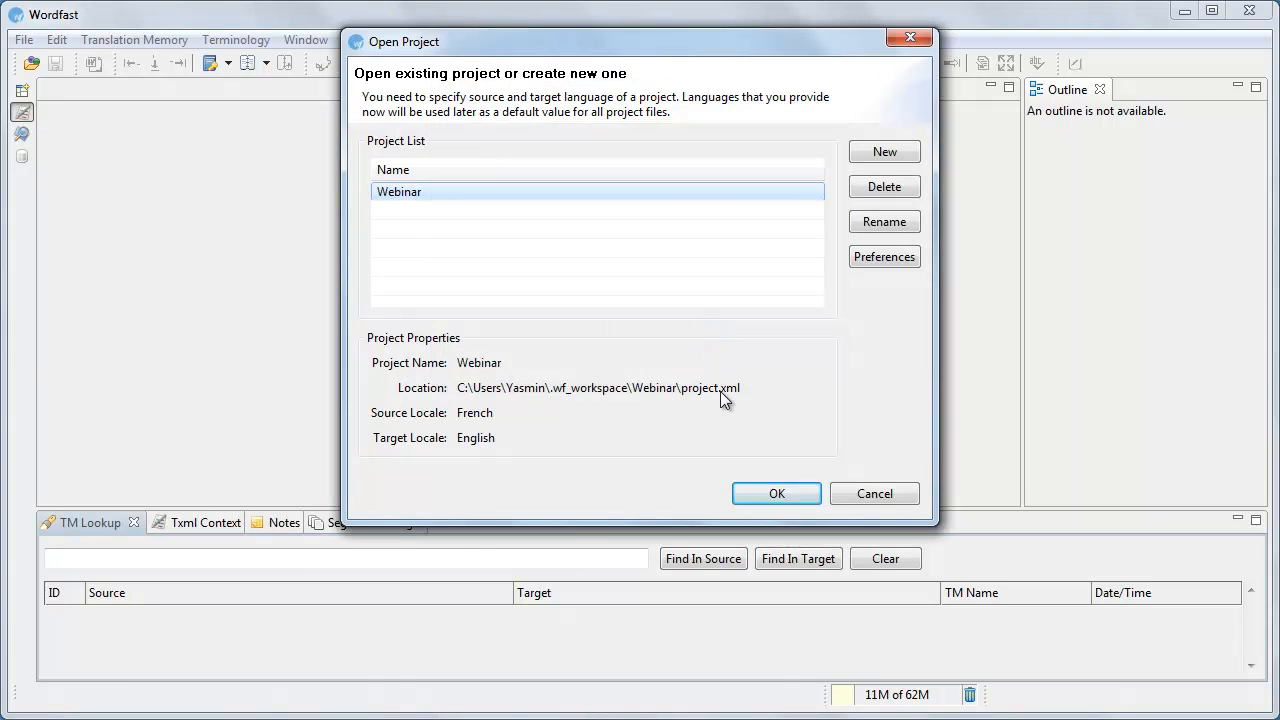
left_click(793, 499)
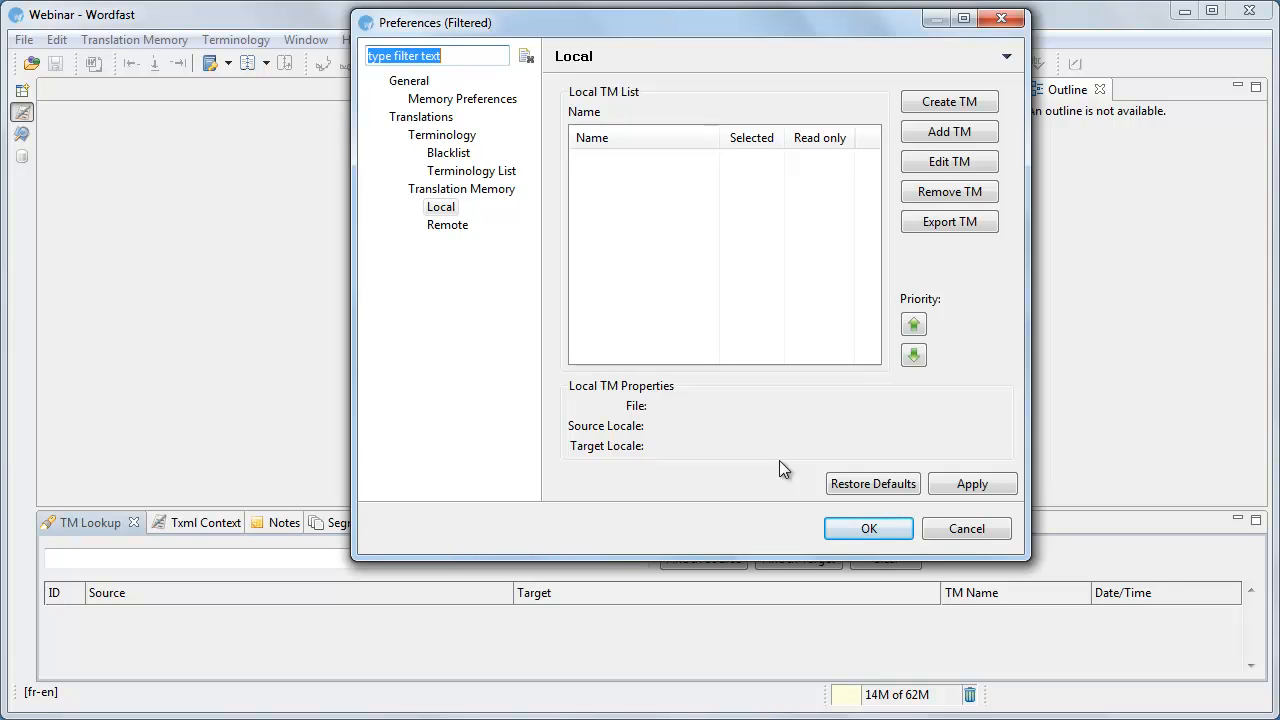
Add the existing clientTM.txt from the Webinar\TM folder as a local translation memory.
left_click(975, 138)
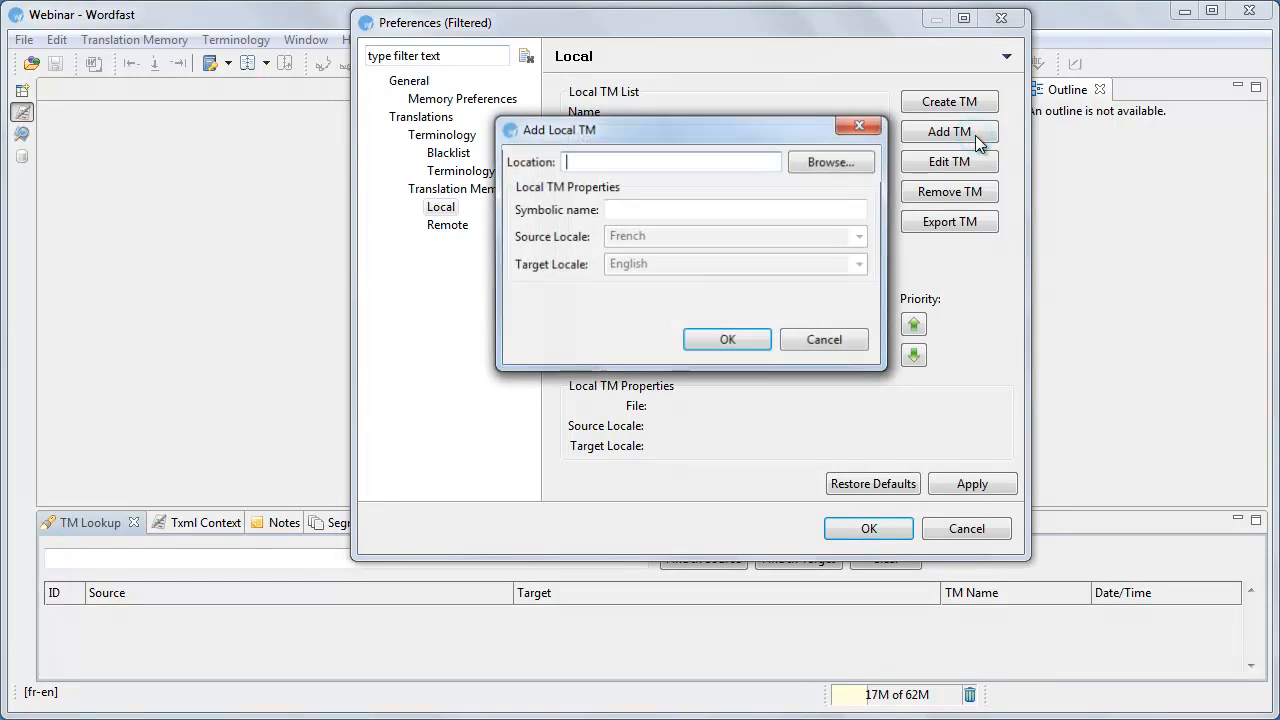
left_click(866, 166)
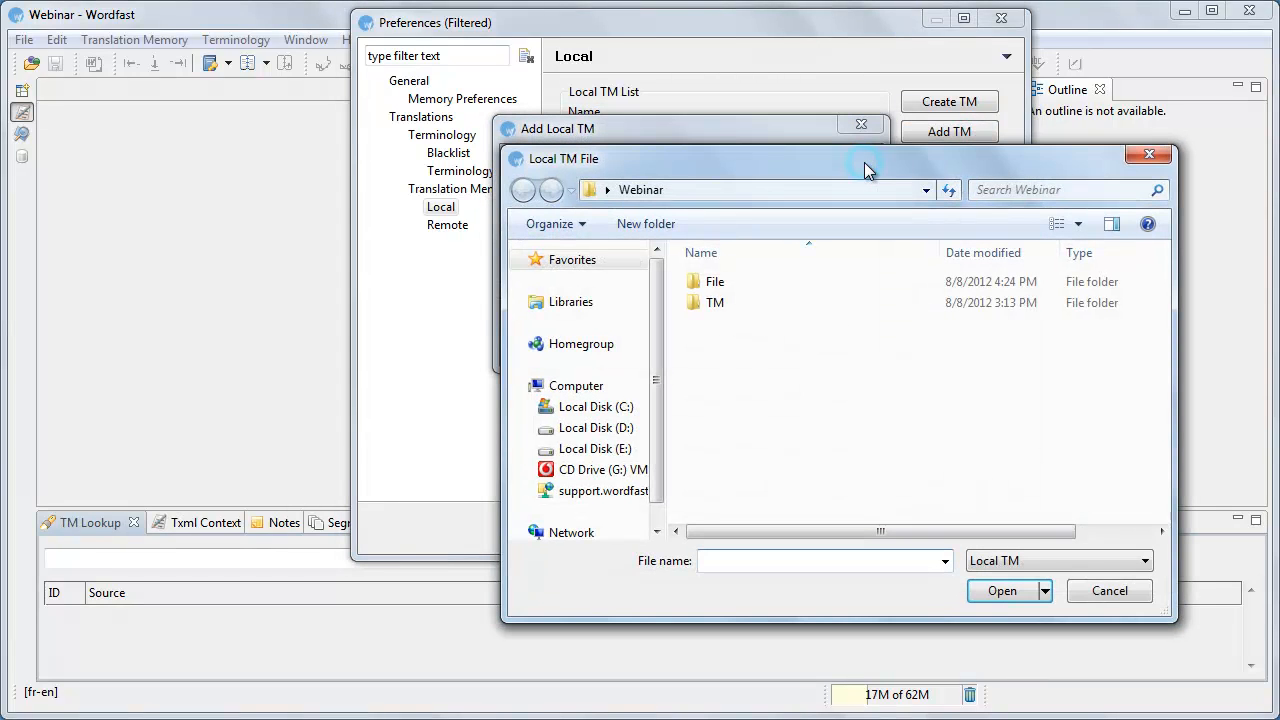
left_click(773, 298)
double_click(773, 297)
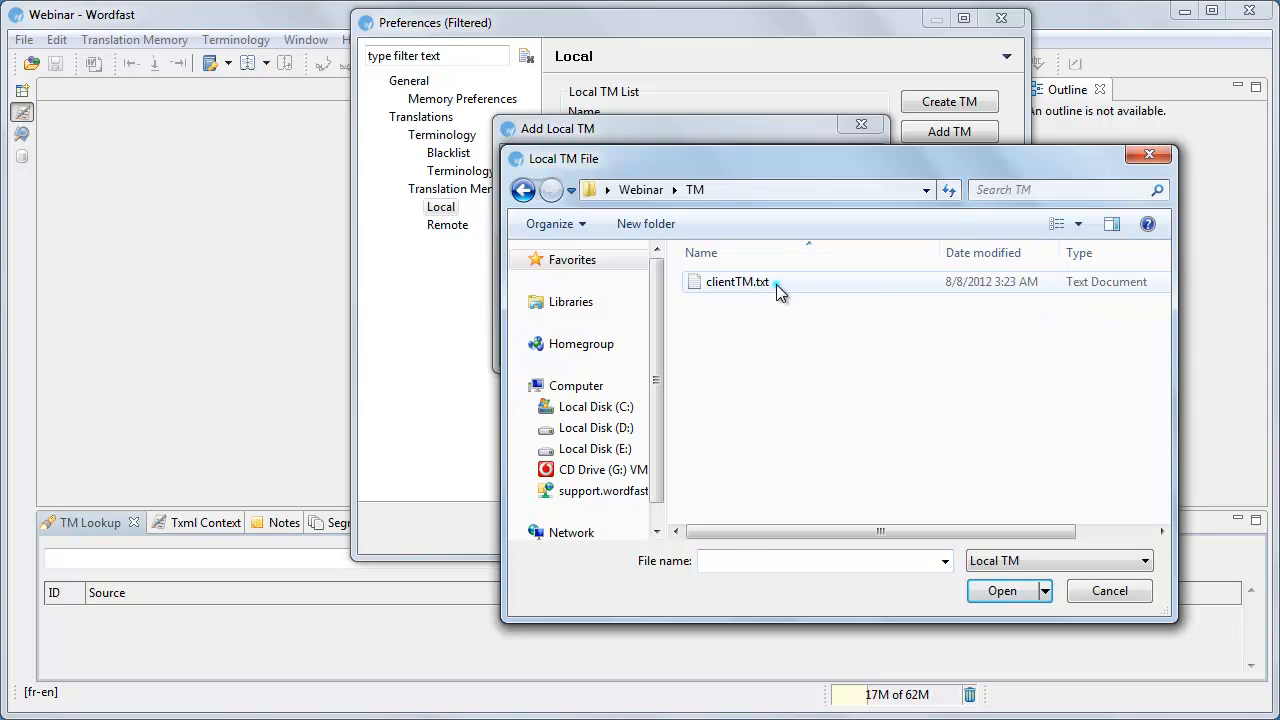
left_click(776, 284)
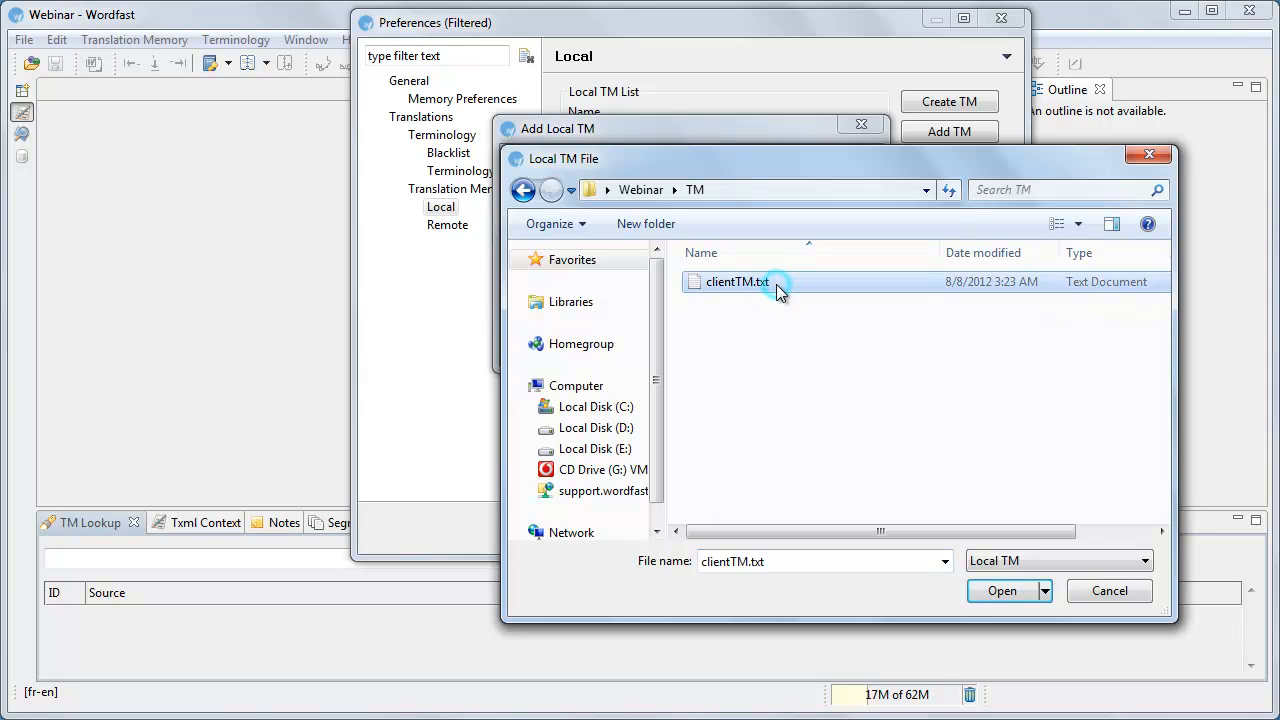
left_click(1002, 591)
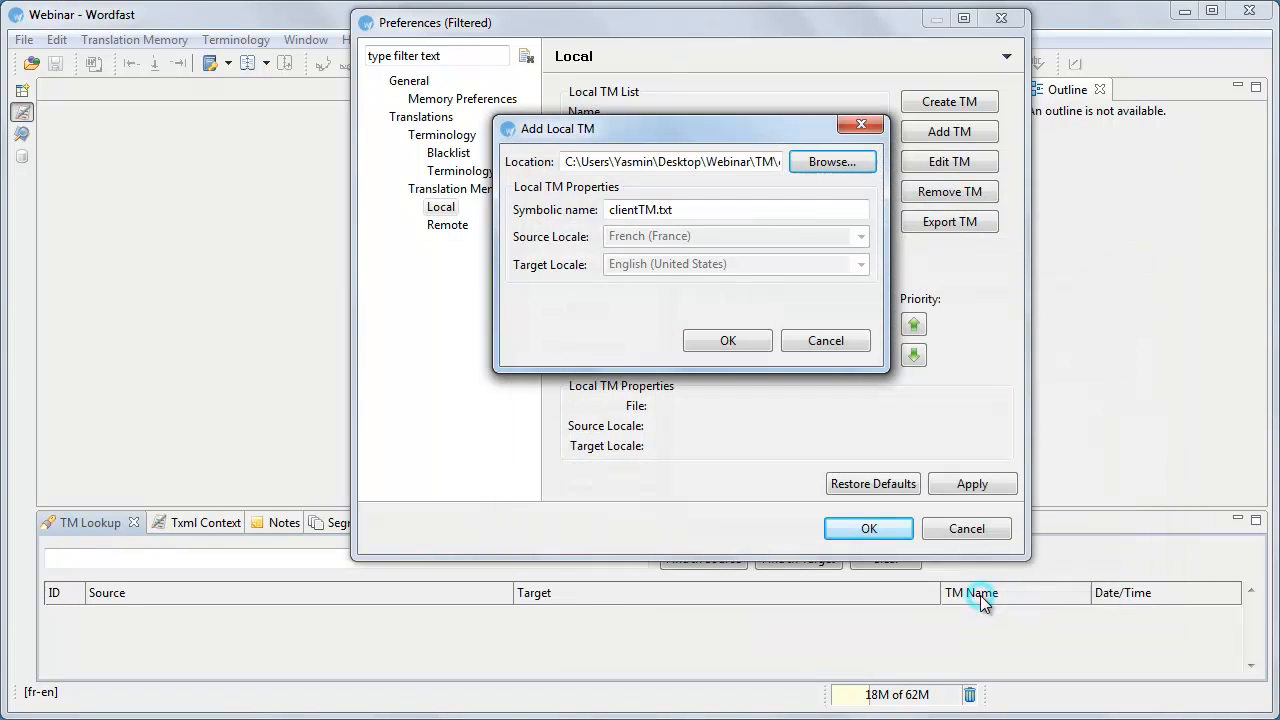
left_click(751, 348)
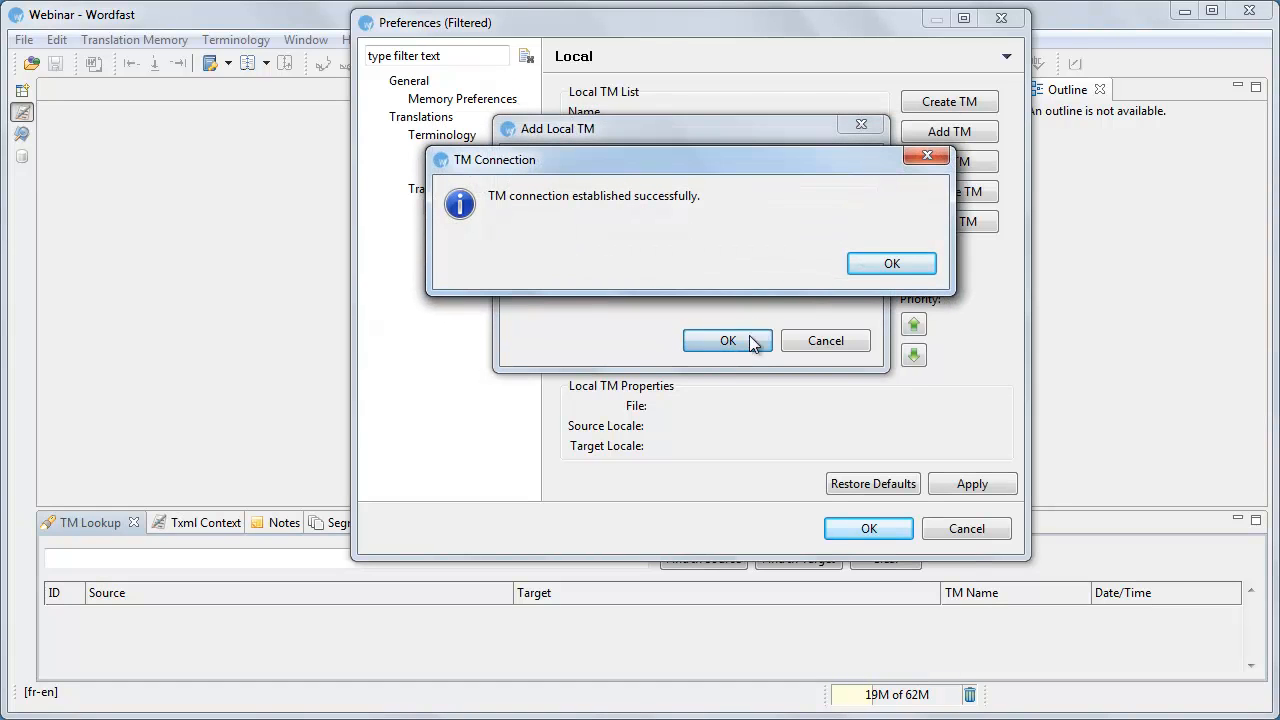
left_click(850, 266)
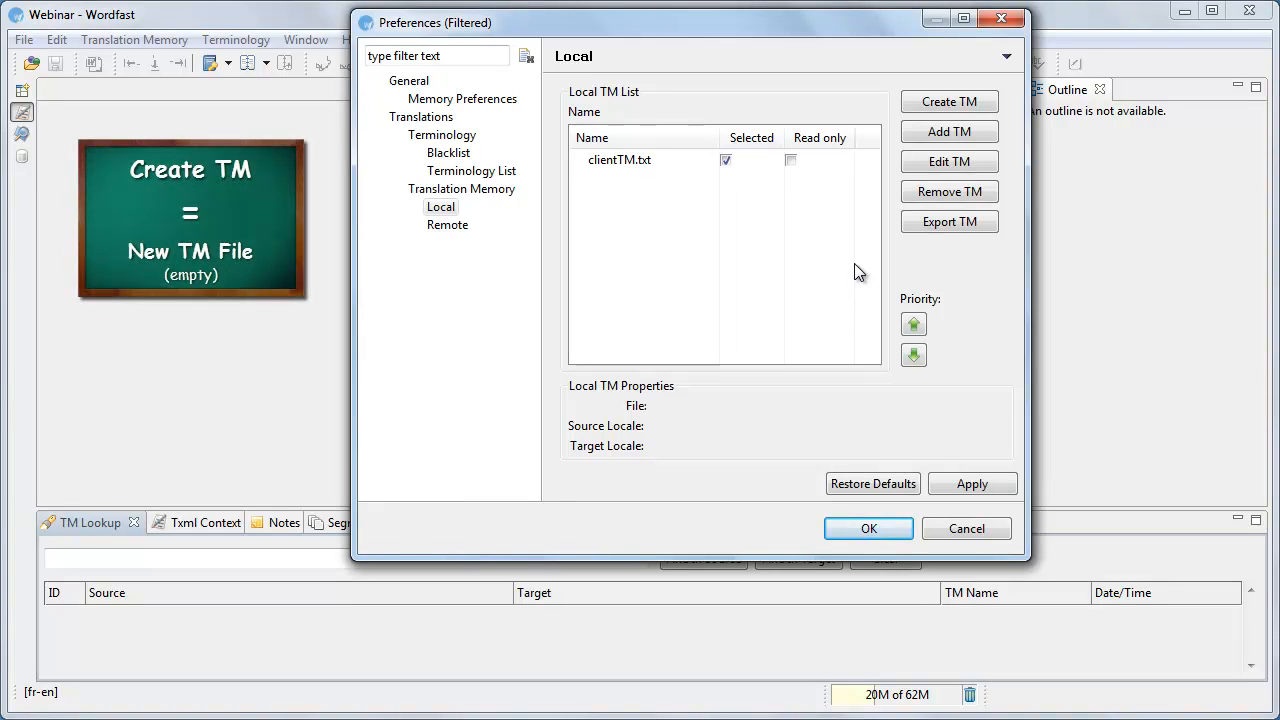
Create a new local French-to-English translation memory named MyTM in the TM folder and make clientTM.txt read only.
left_click(916, 104)
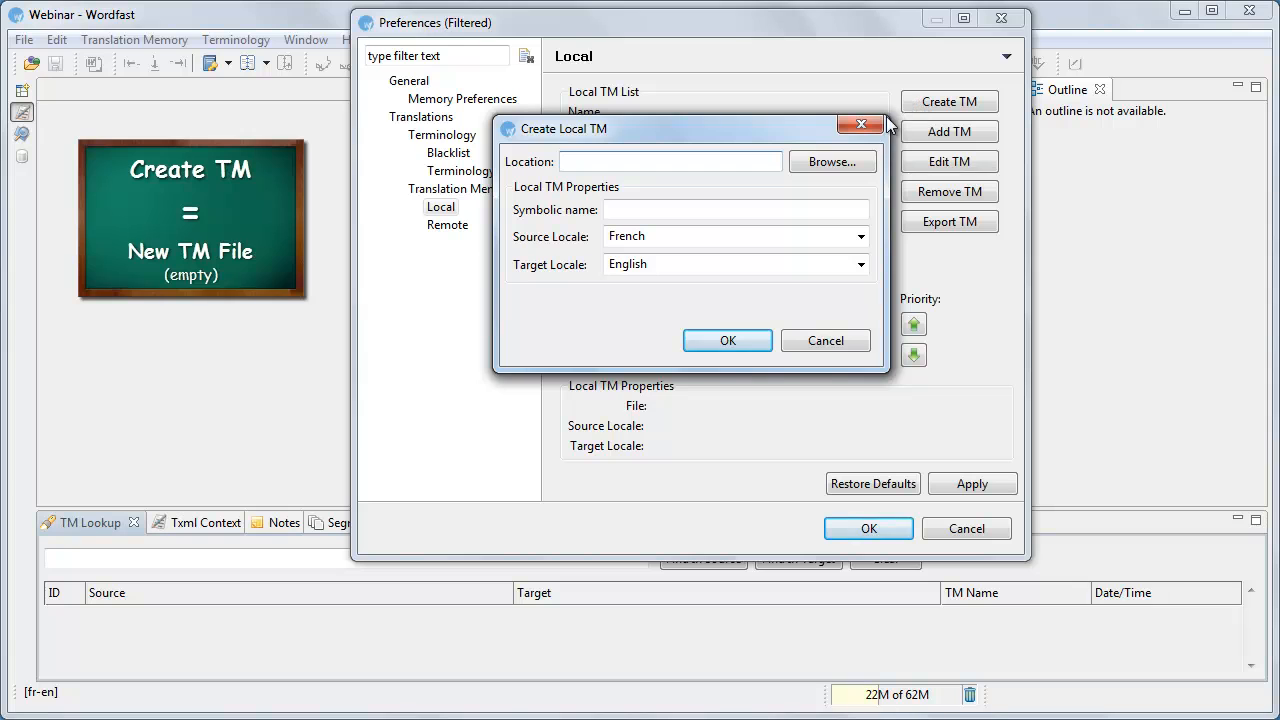
left_click(846, 160)
type("M")
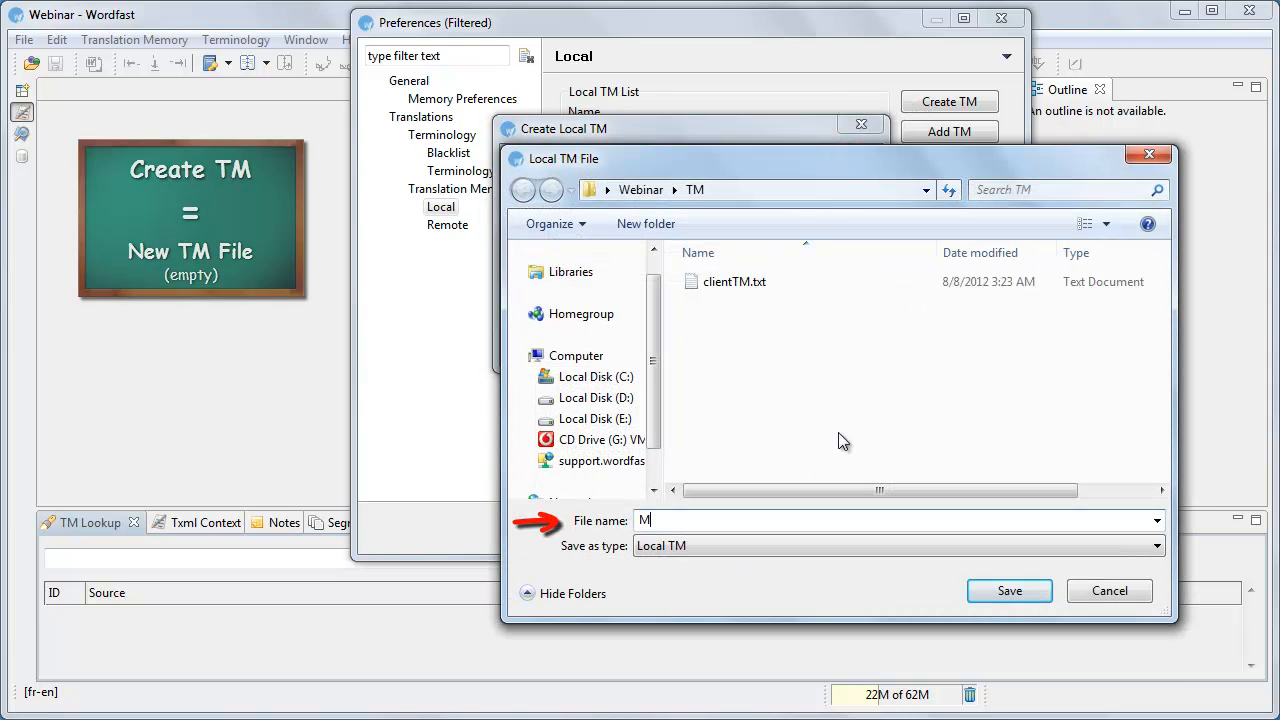
type("yTM")
left_click(1000, 588)
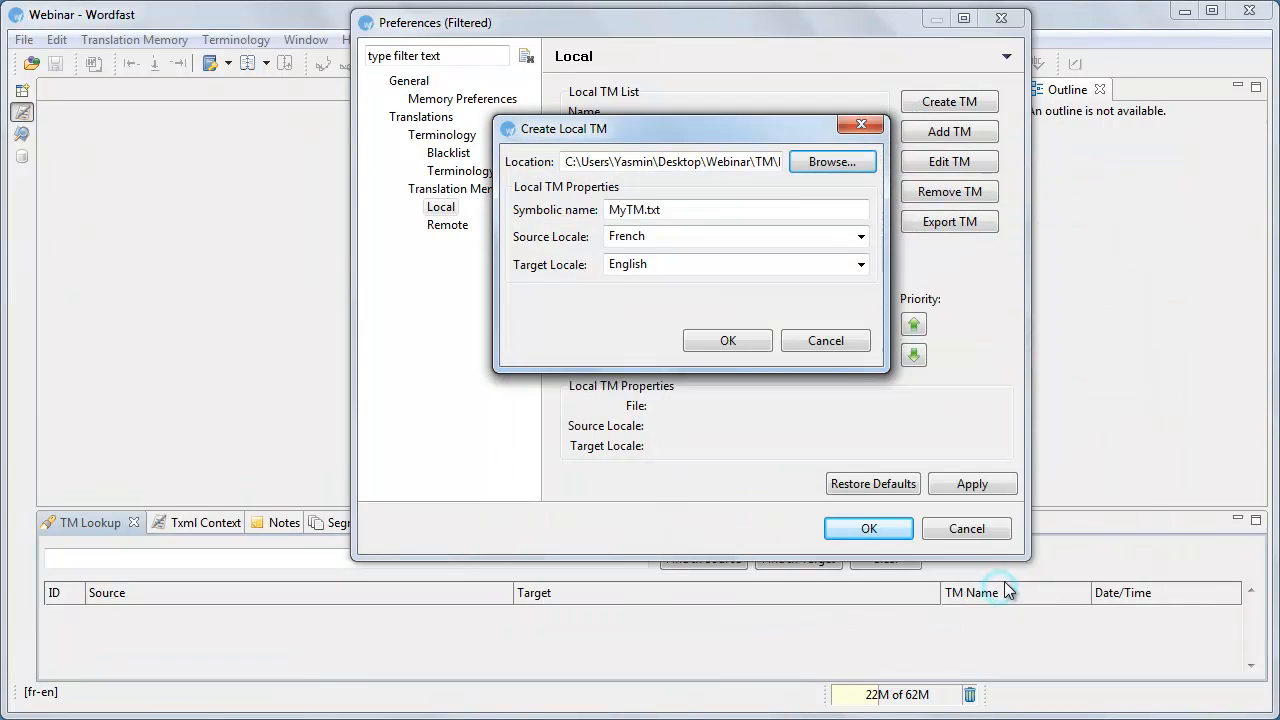
left_click(745, 345)
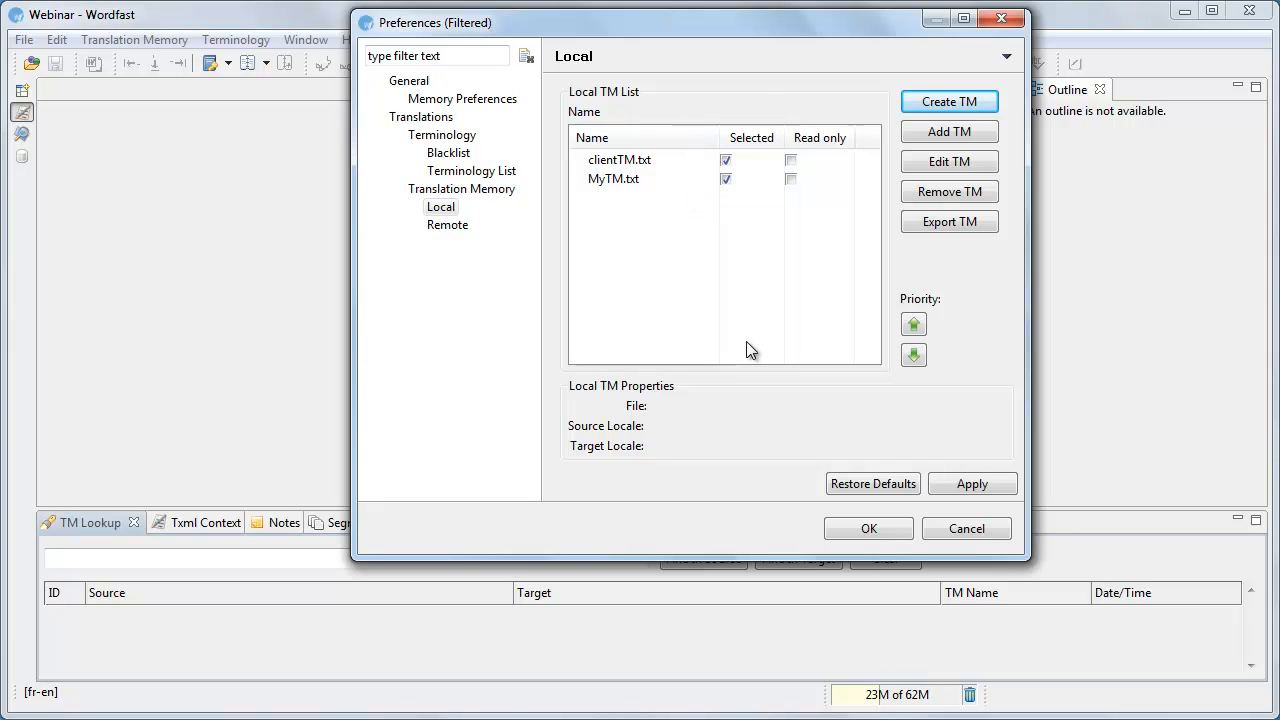
left_click(791, 161)
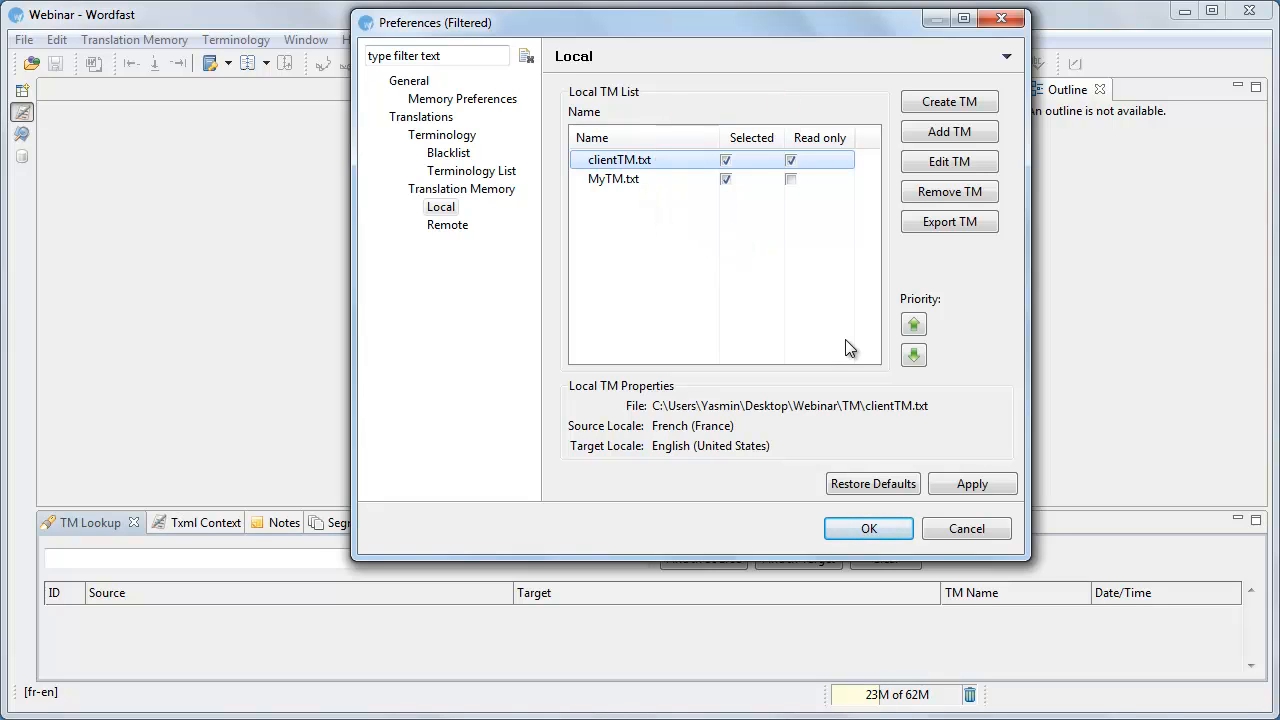
left_click(836, 537)
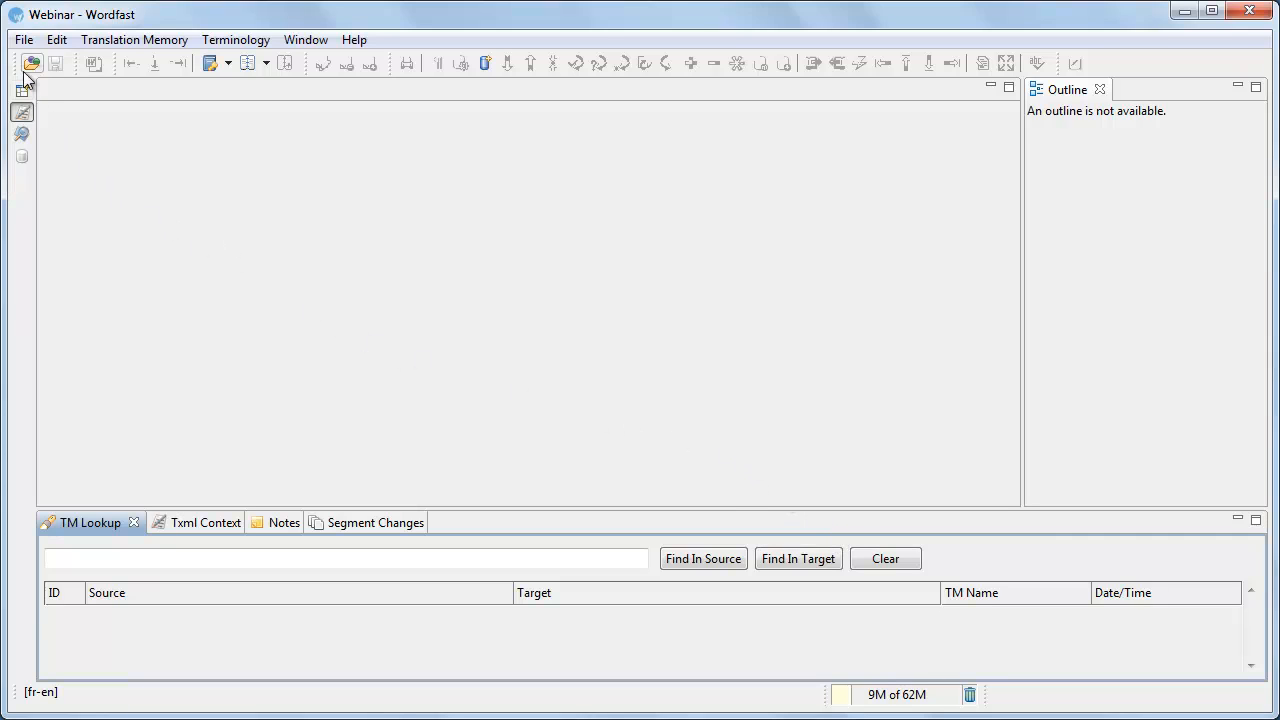
Open the document fr_file.docx from the Webinar\File folder for translation.
left_click(24, 40)
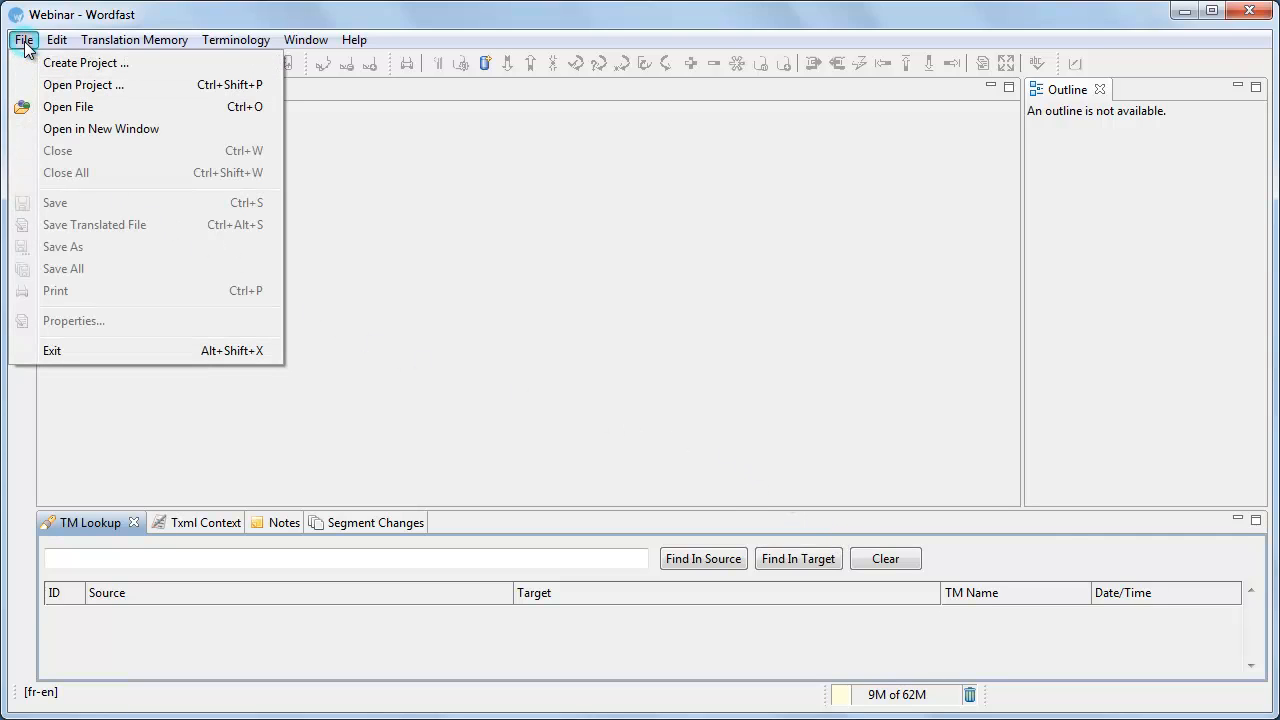
left_click(114, 105)
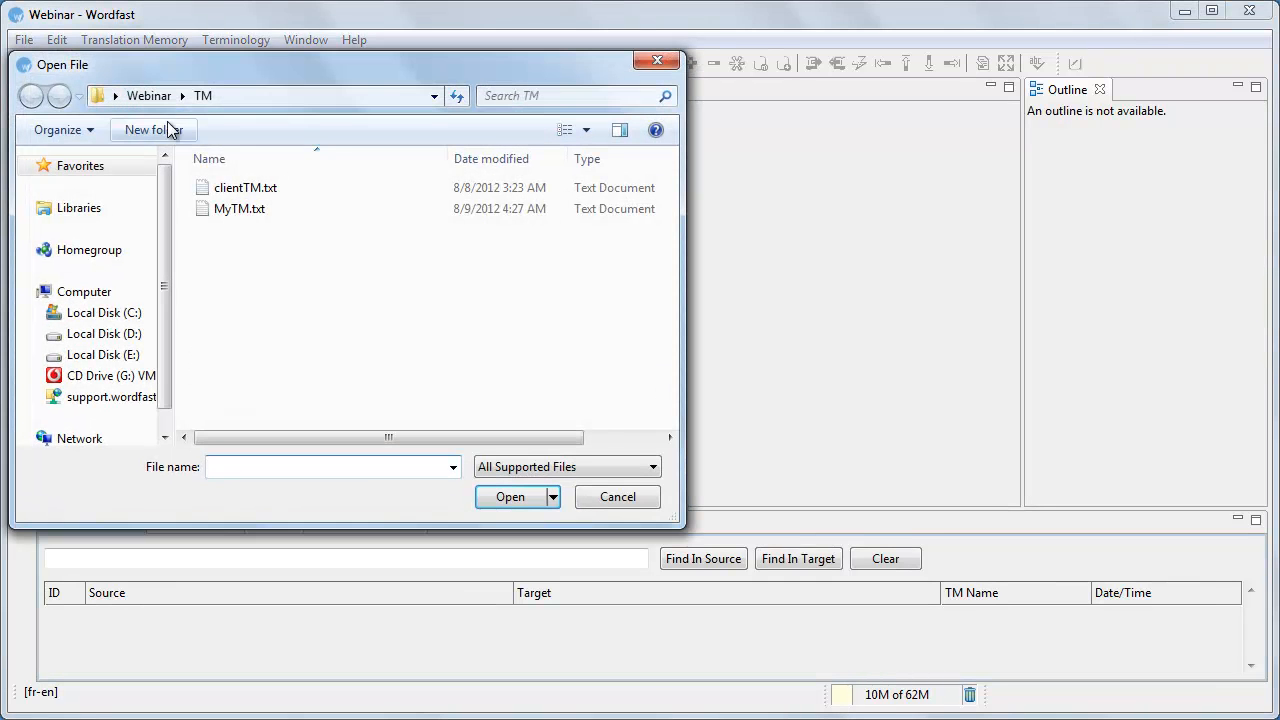
left_click(150, 96)
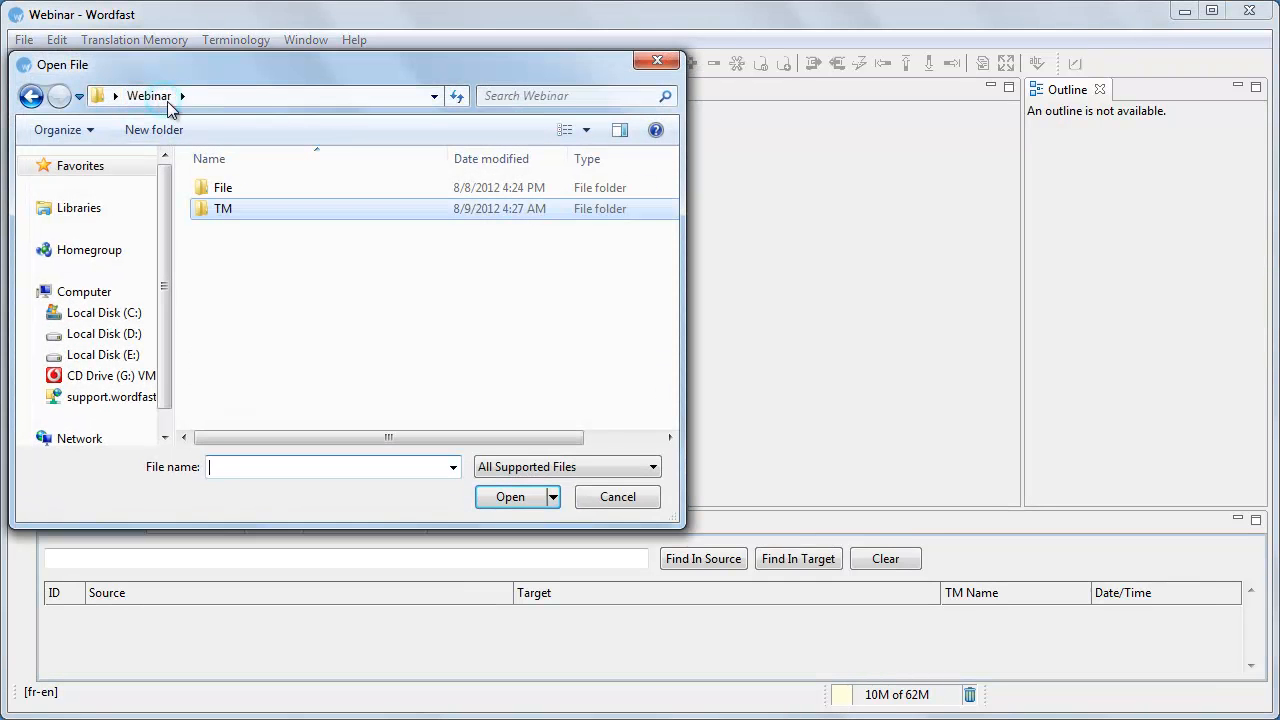
left_click(266, 192)
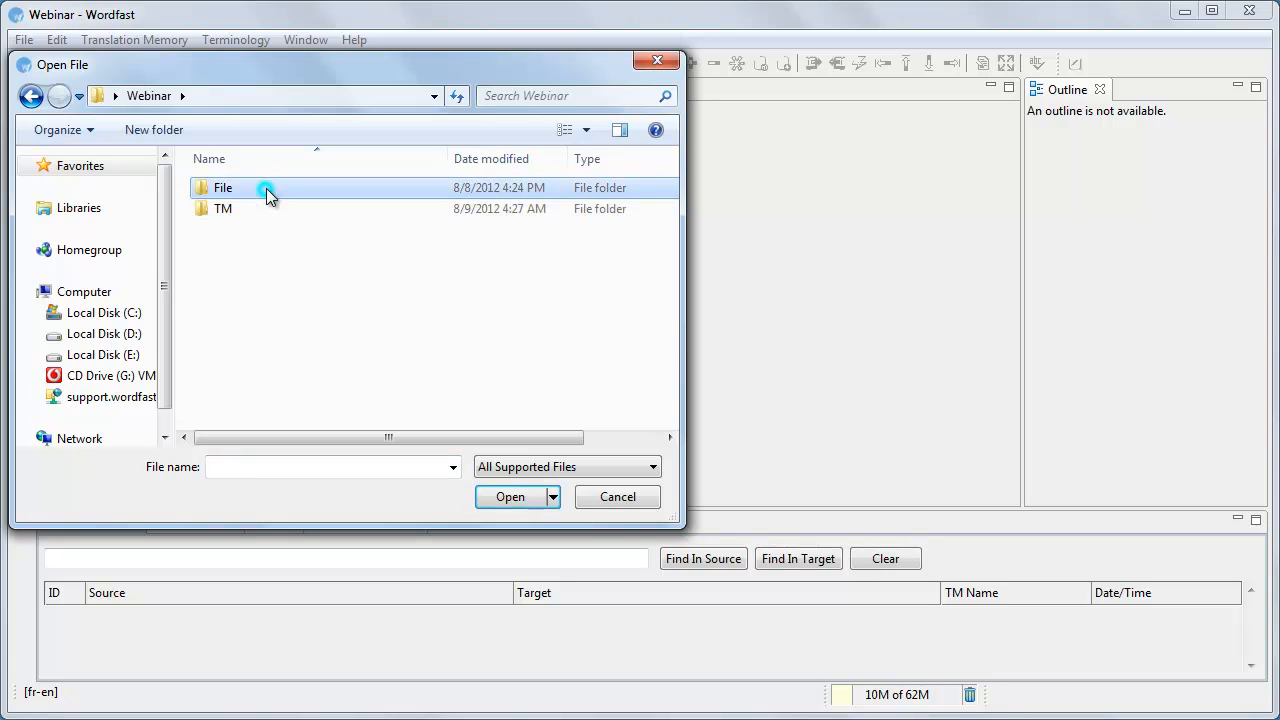
double_click(266, 190)
left_click(266, 190)
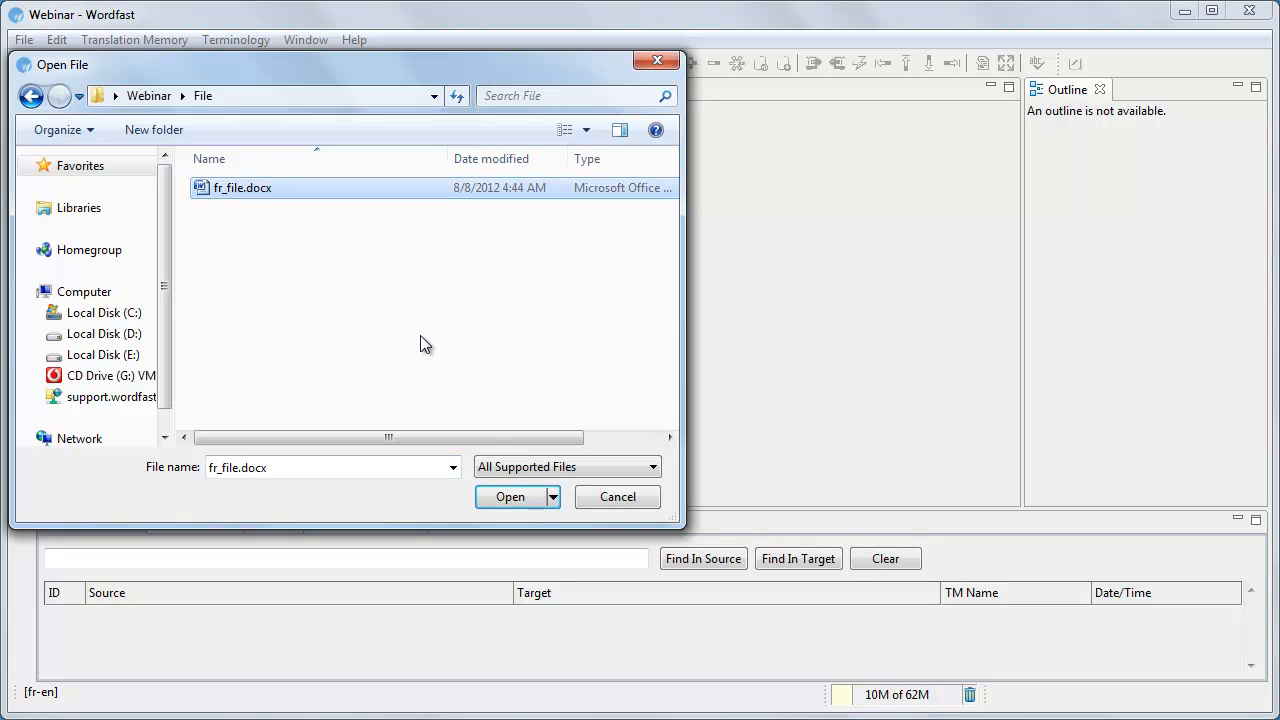
left_click(509, 499)
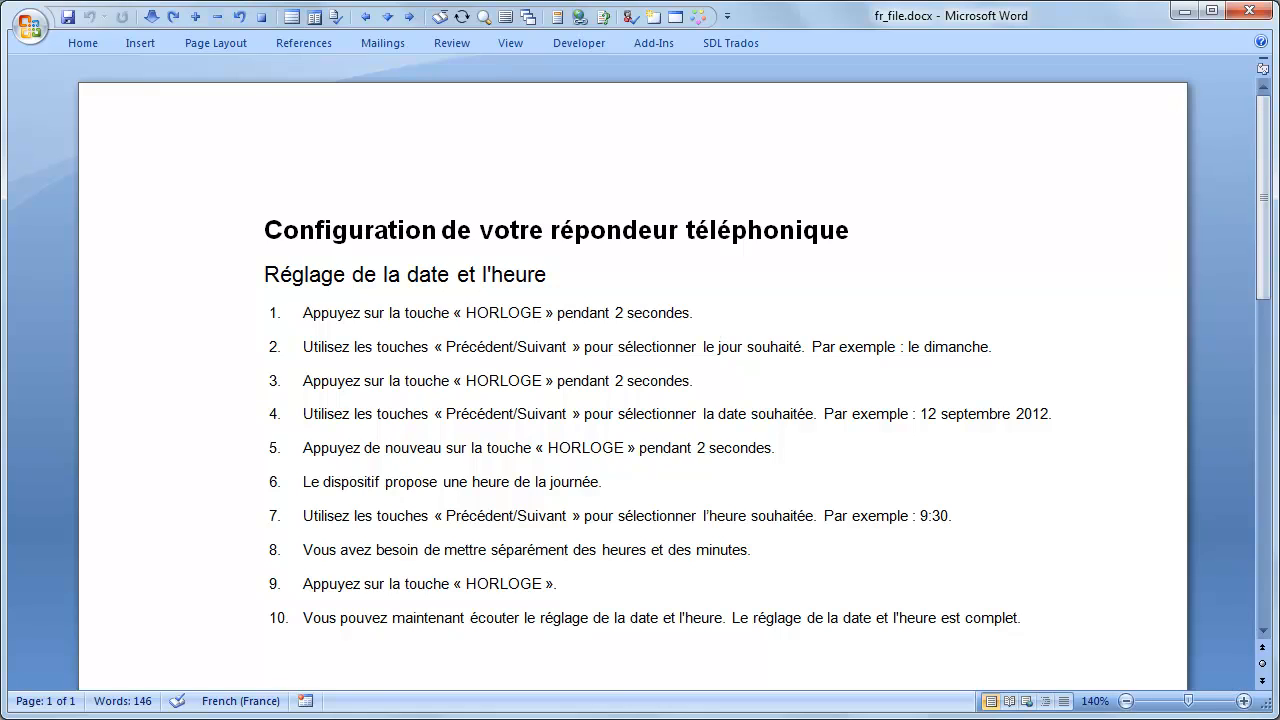
Return to Wordfast and run Translate All on fr_file.docx to fill the segments from the translation memories.
key("alt+Tab")
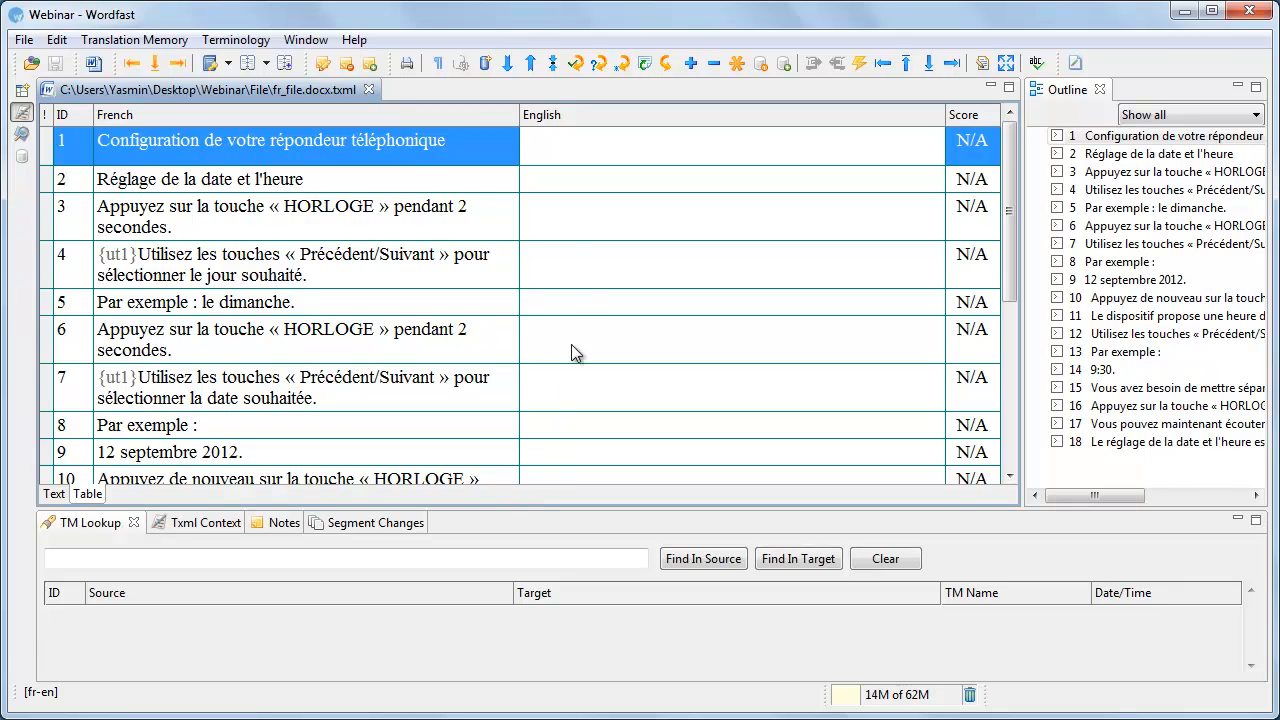
left_click(620, 73)
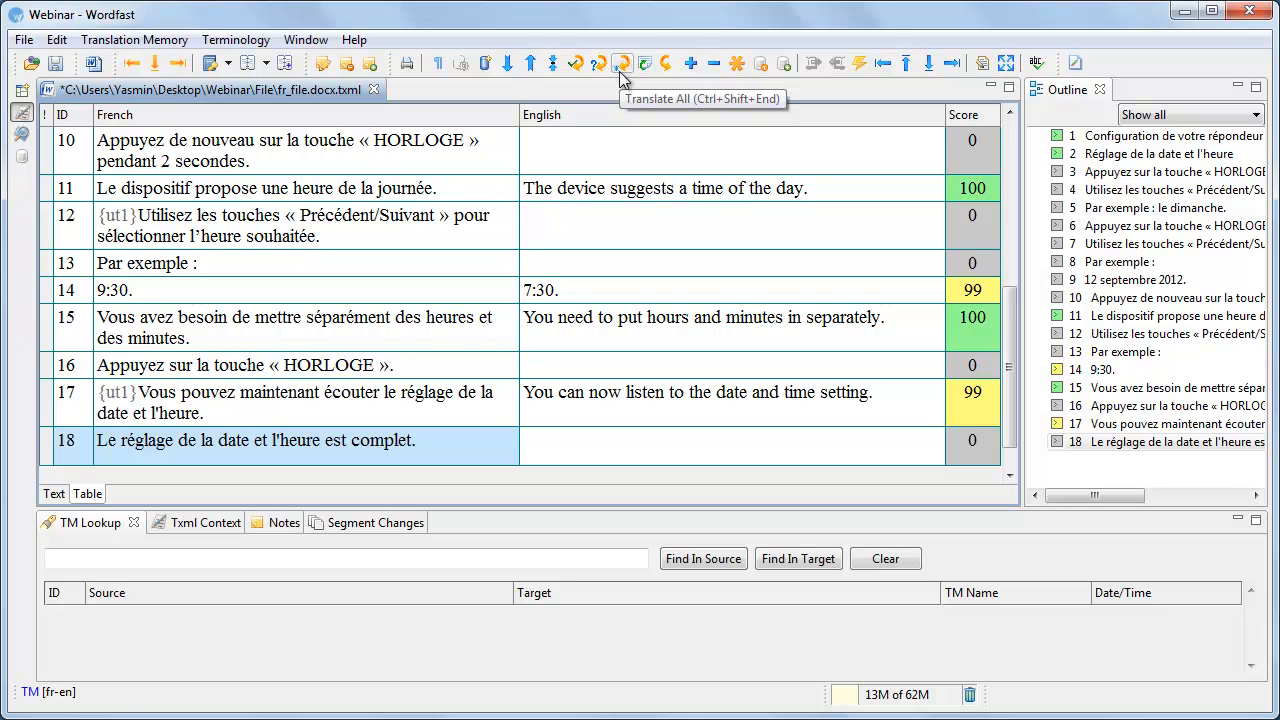
left_click_drag(1013, 301, 894, 128)
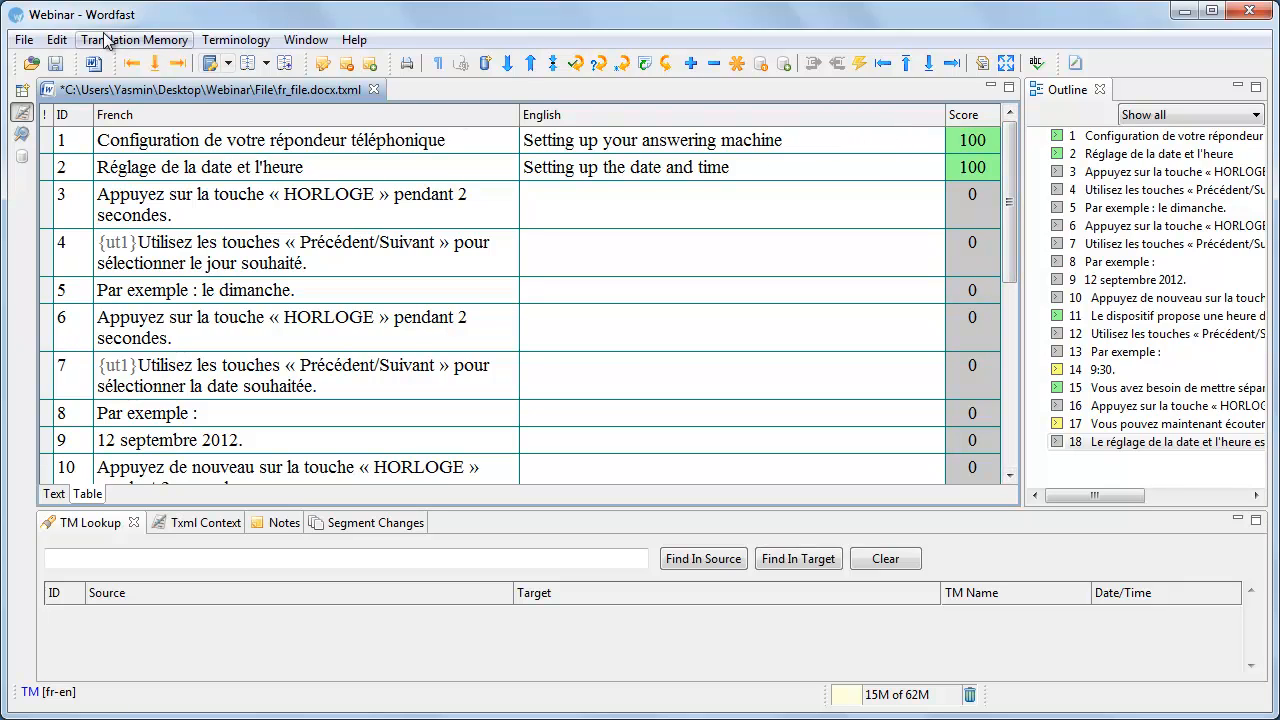
Set the translation memory fuzzy match threshold to 40% in the preferences.
left_click(56, 40)
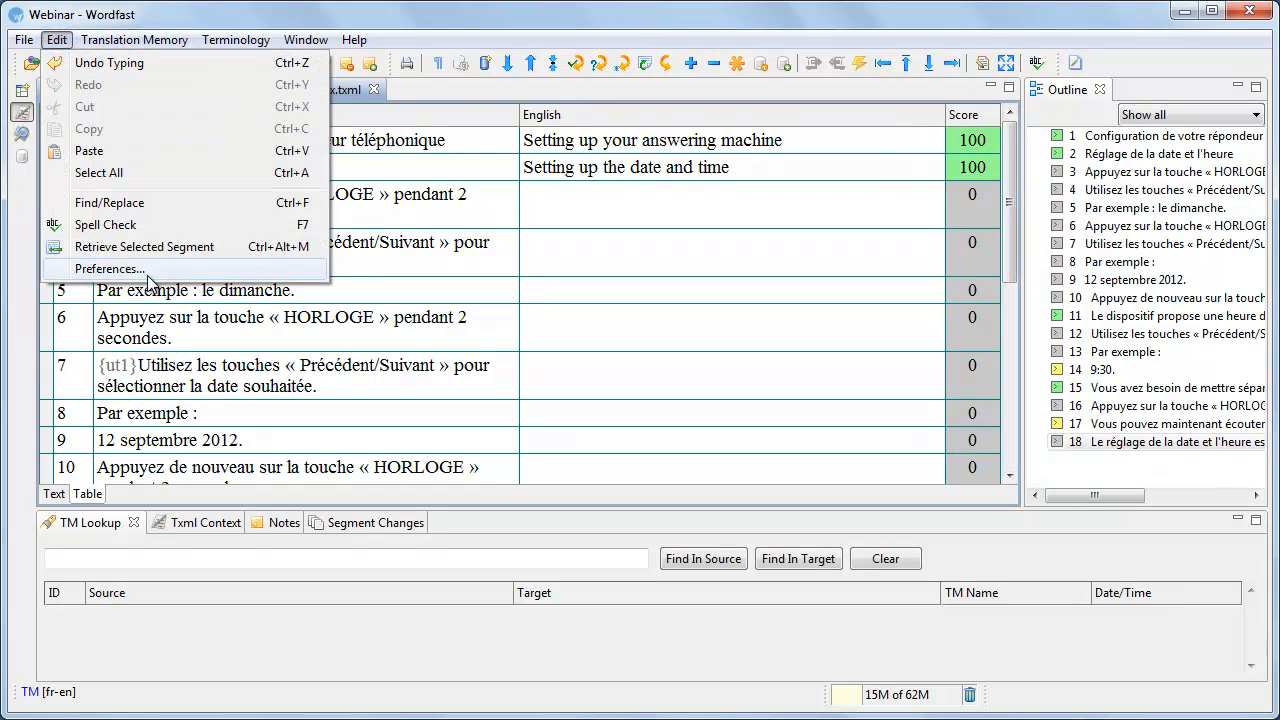
left_click(145, 269)
scroll(480, 302, "down", 5)
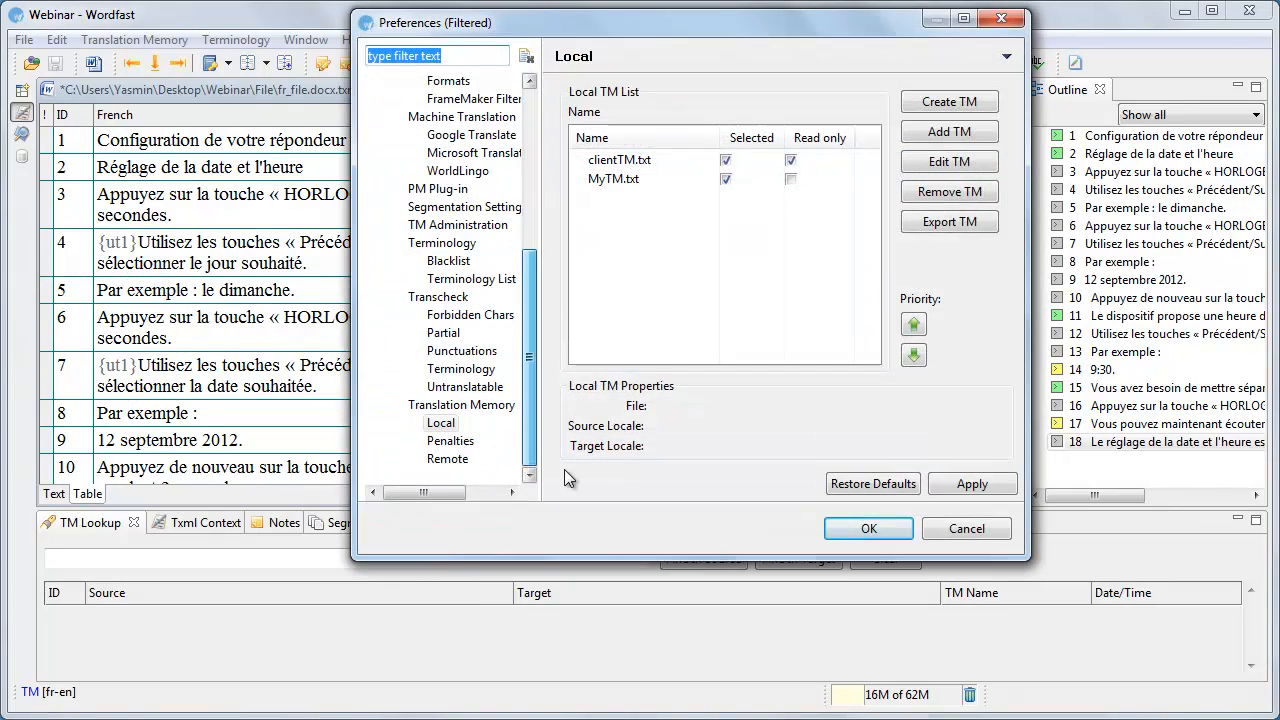
left_click(512, 414)
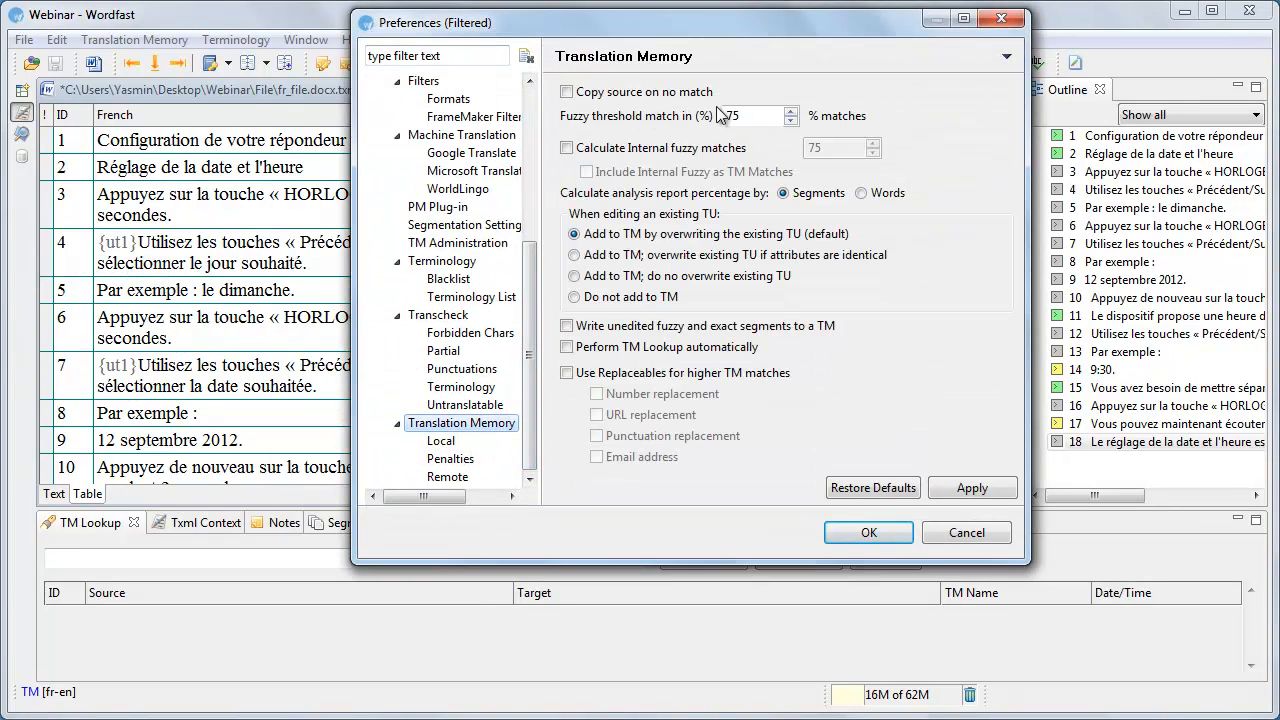
double_click(756, 116)
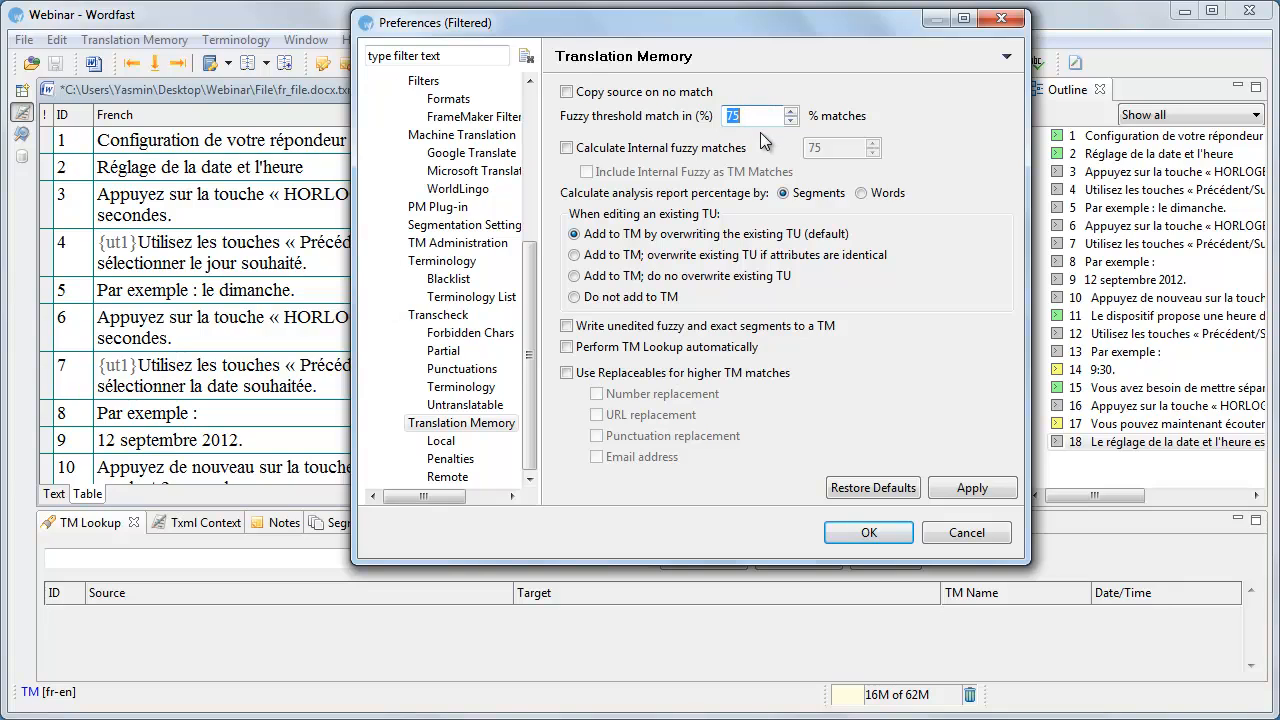
type("4")
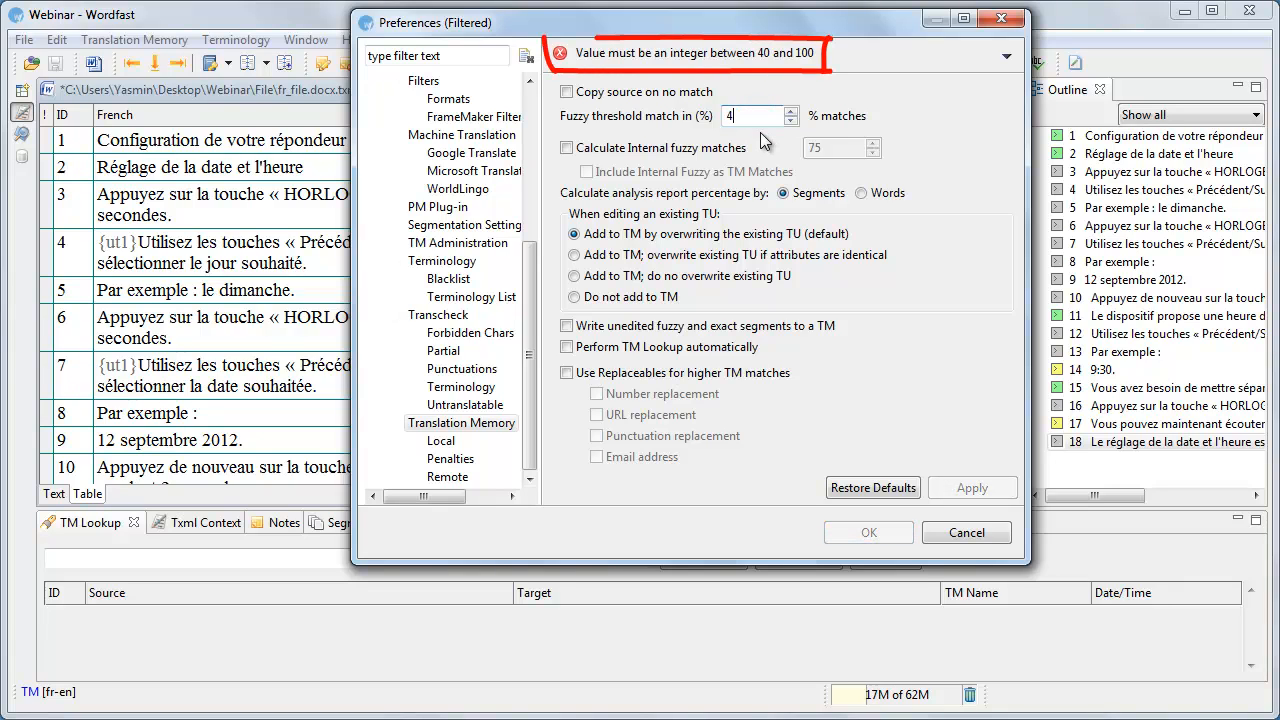
type("0")
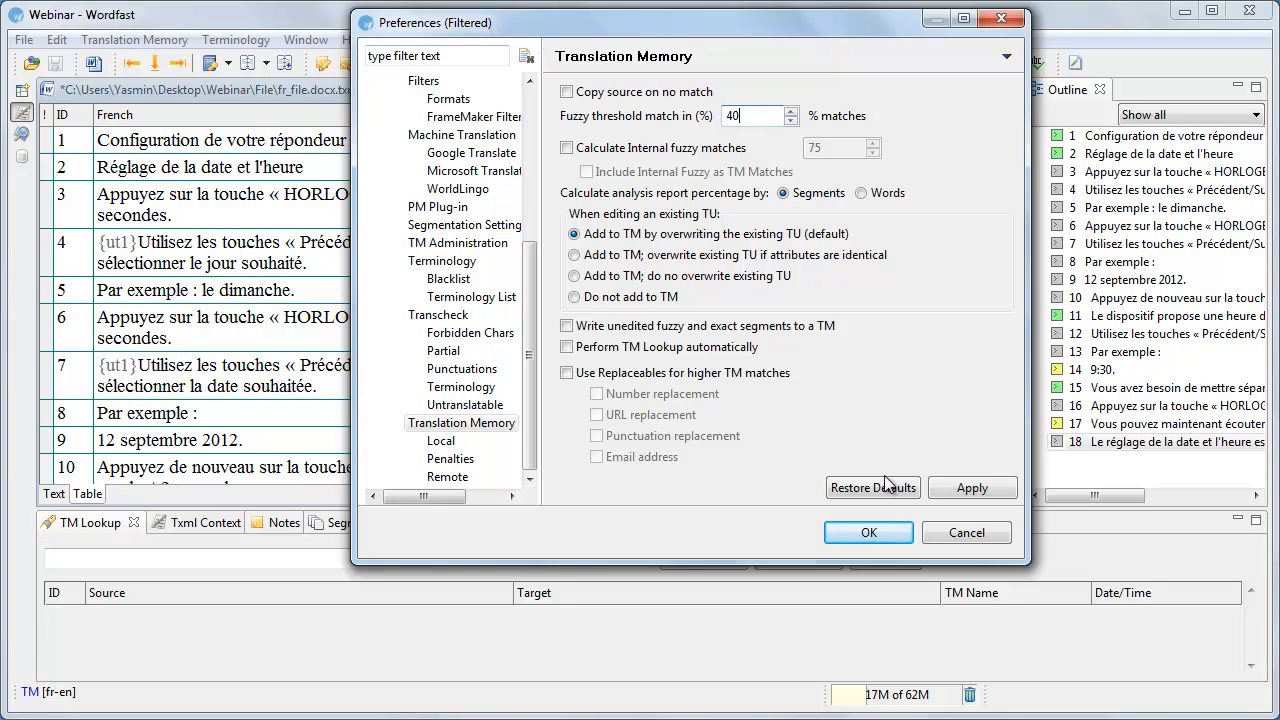
left_click(895, 533)
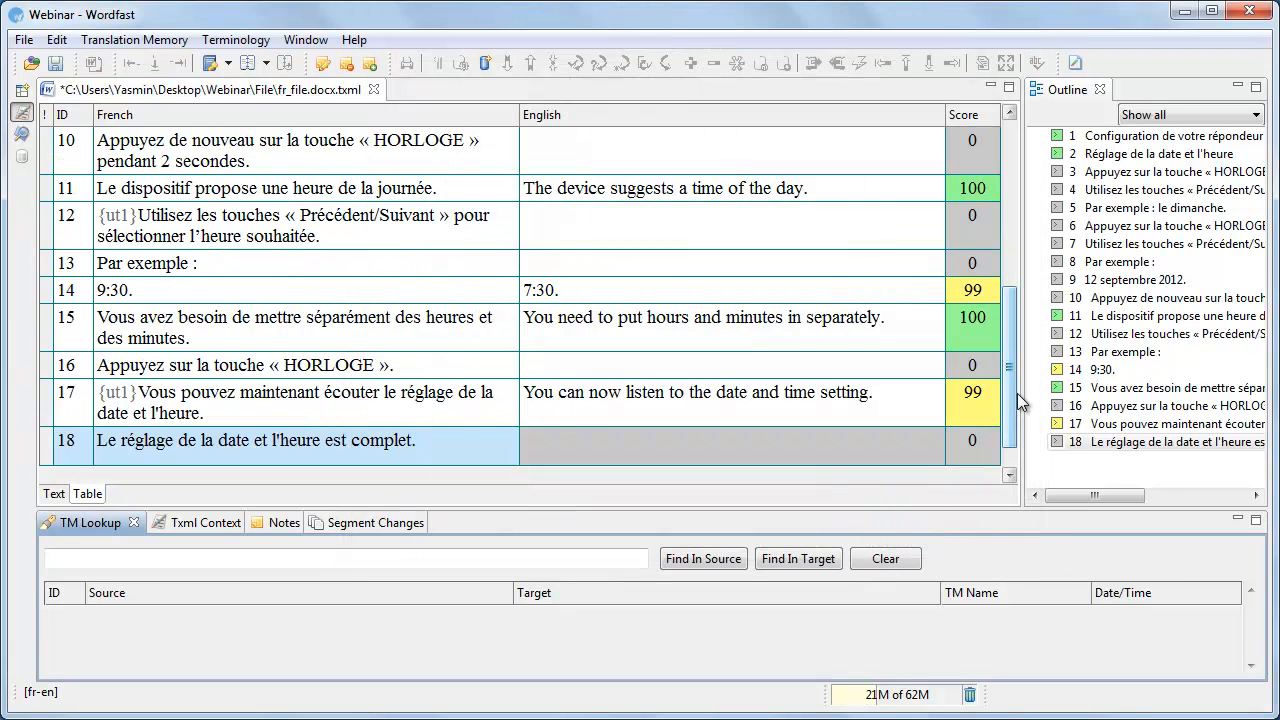
Run Translate All on the document again with the new threshold and check the match scores down to the last segment.
left_click_drag(1018, 404, 994, 202)
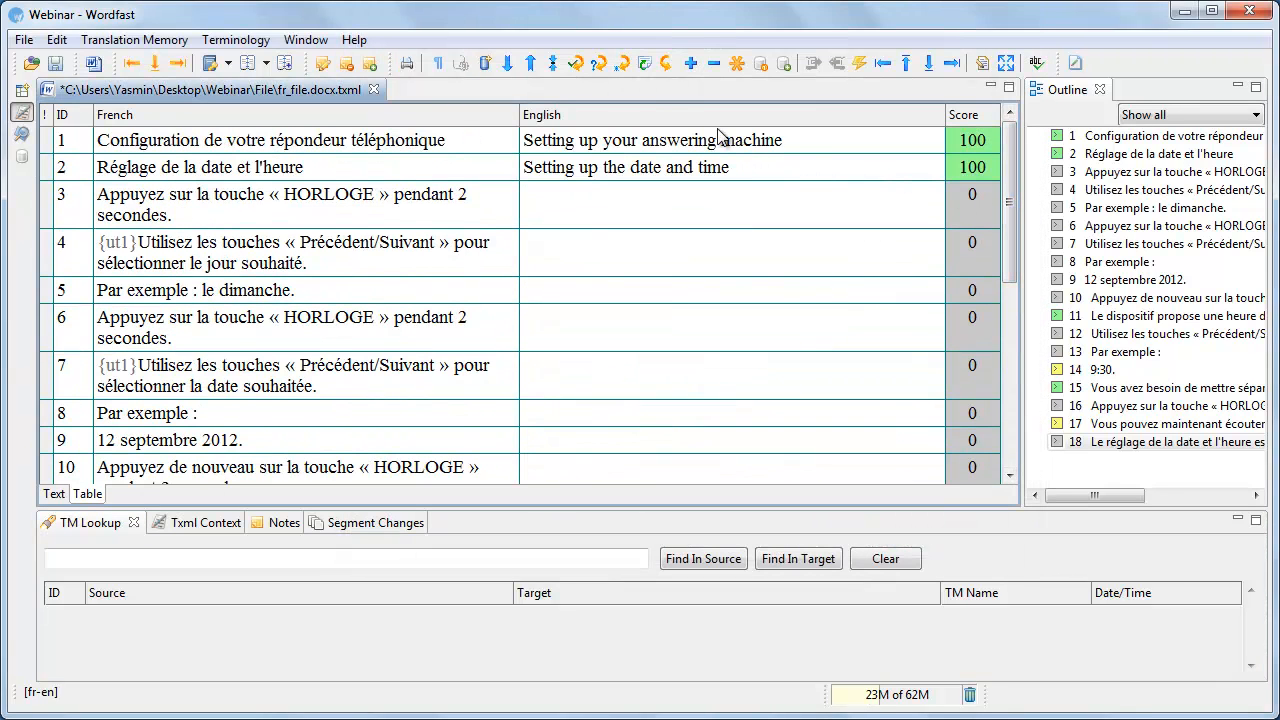
left_click(621, 63)
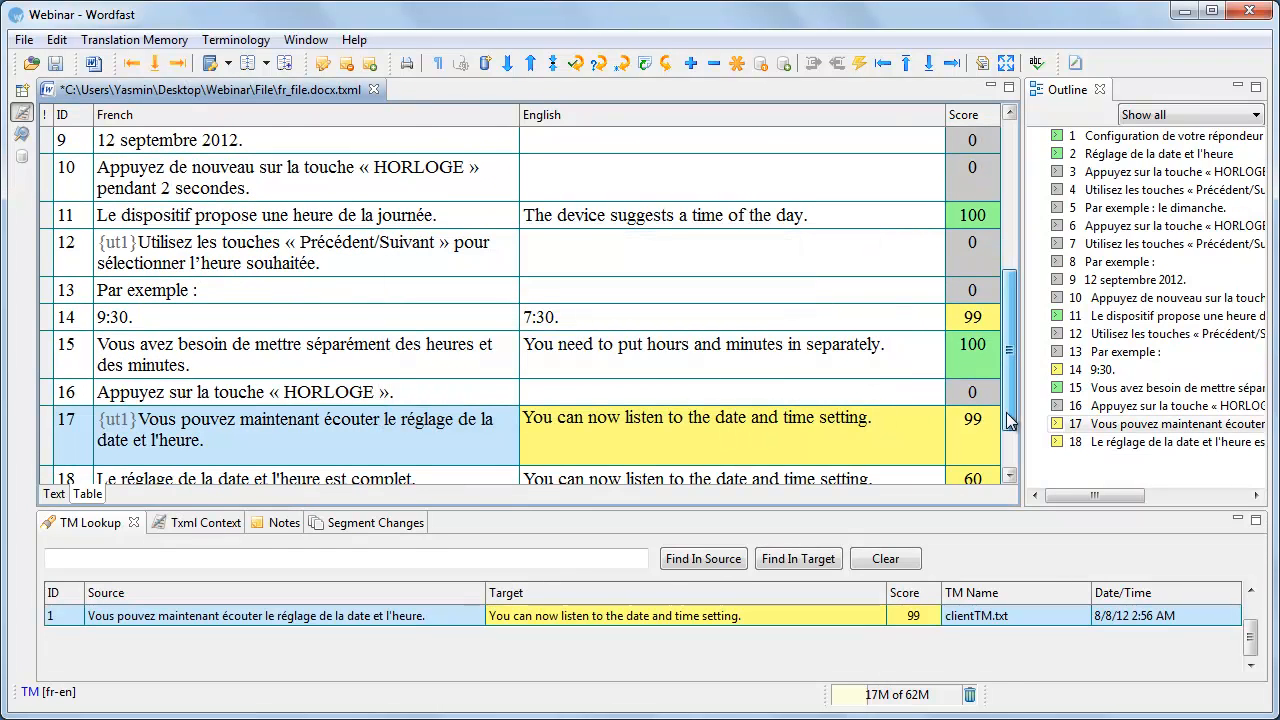
left_click_drag(1010, 414, 1016, 451)
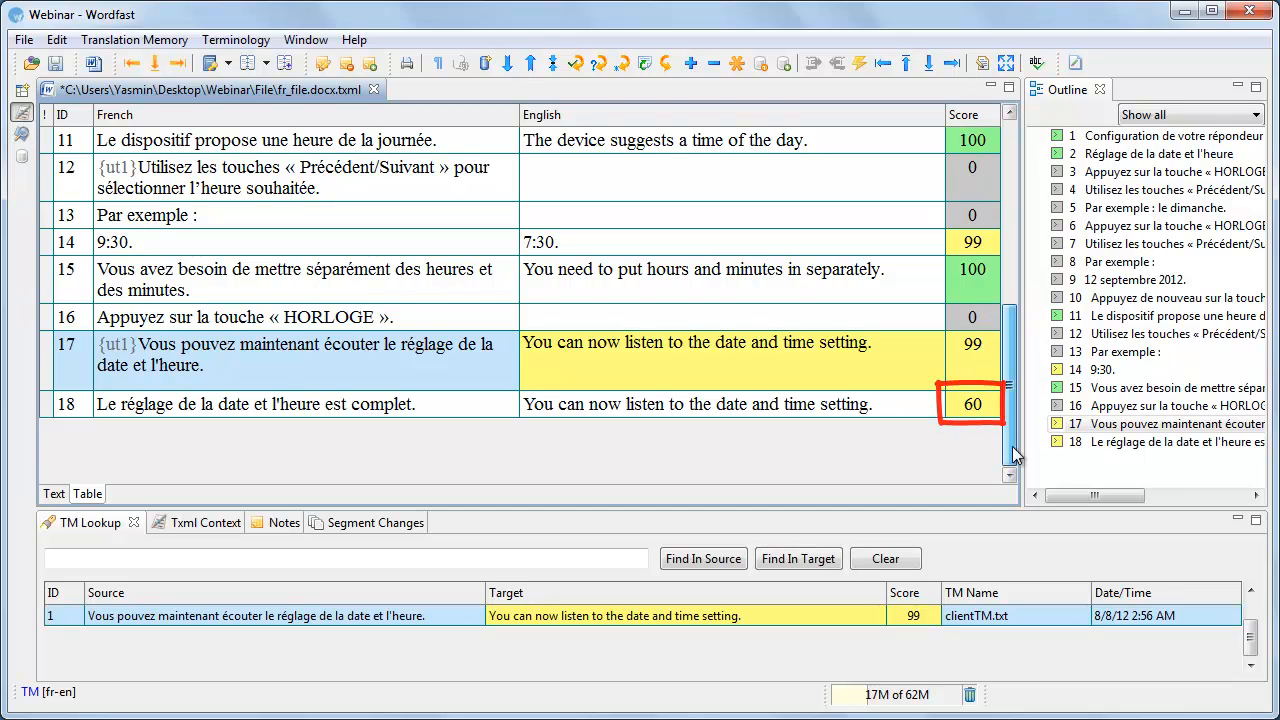
mouse_move(1012, 453)
left_mouse_down()
mouse_move(1008, 265)
mouse_move(995, 250)
left_mouse_up()
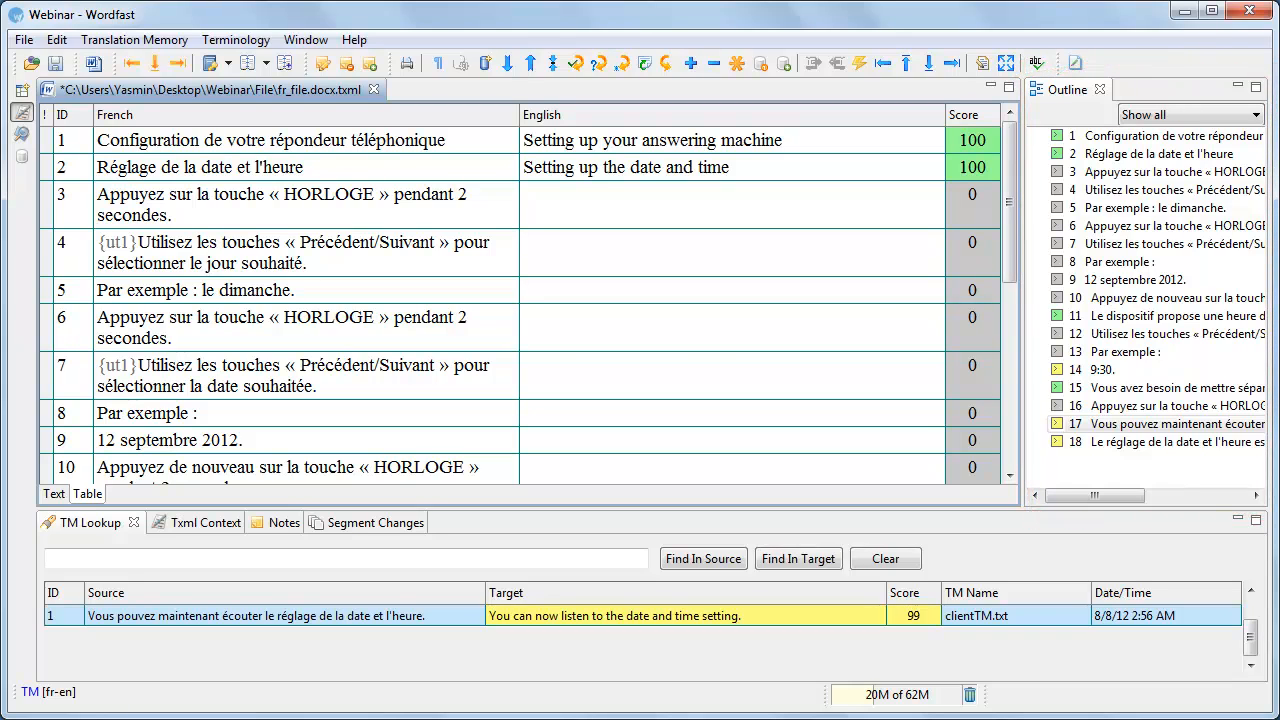
Filter the outline to 100% only matches and view segments 11 and 15.
left_click(1160, 114)
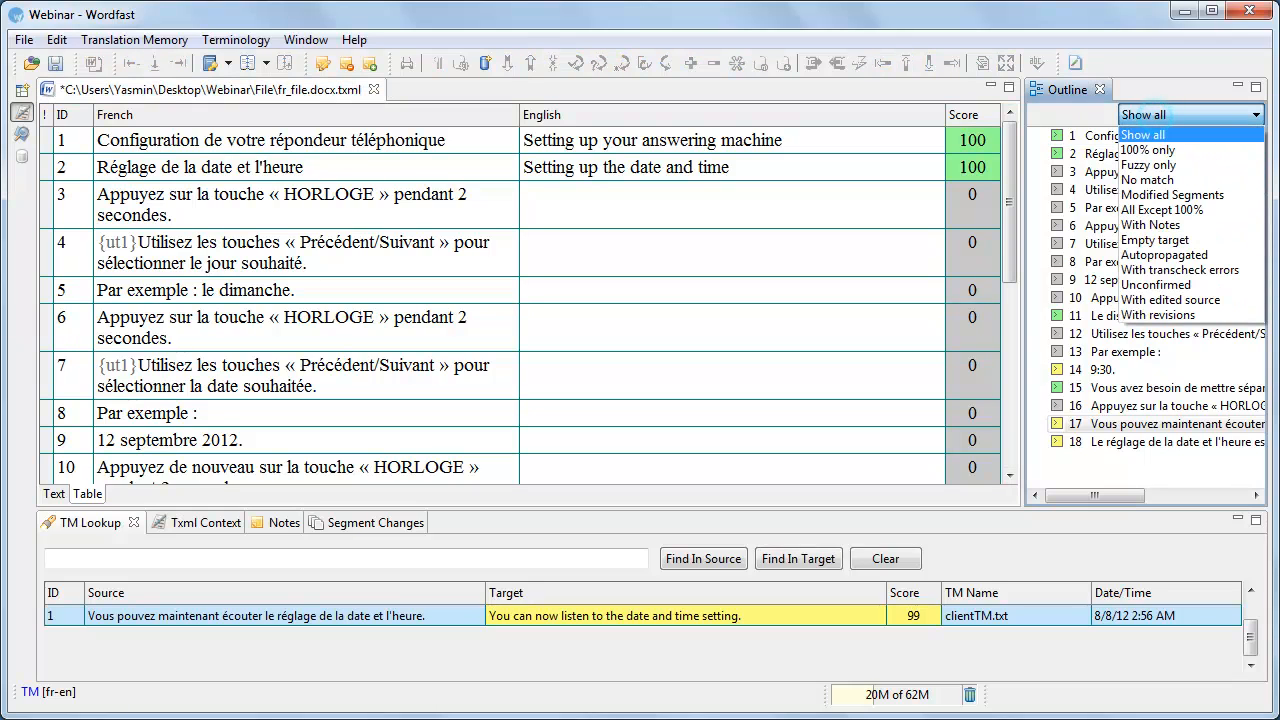
left_click(1148, 149)
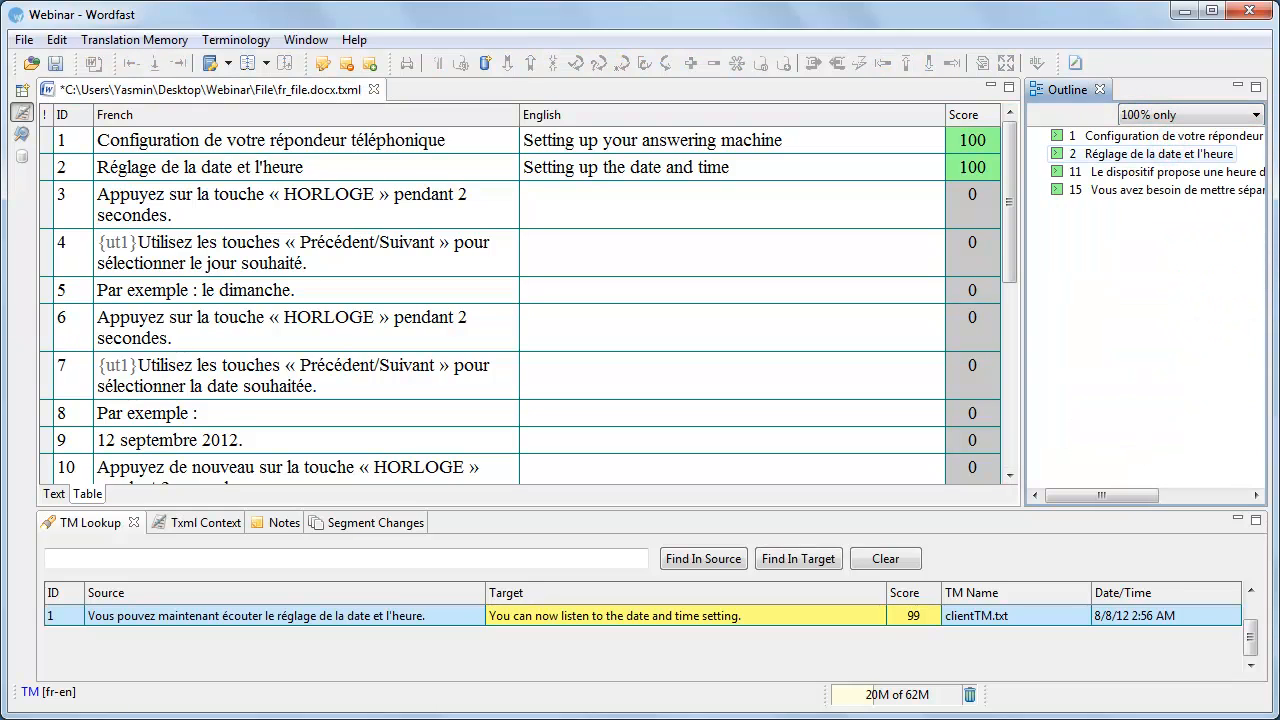
left_click(1150, 172)
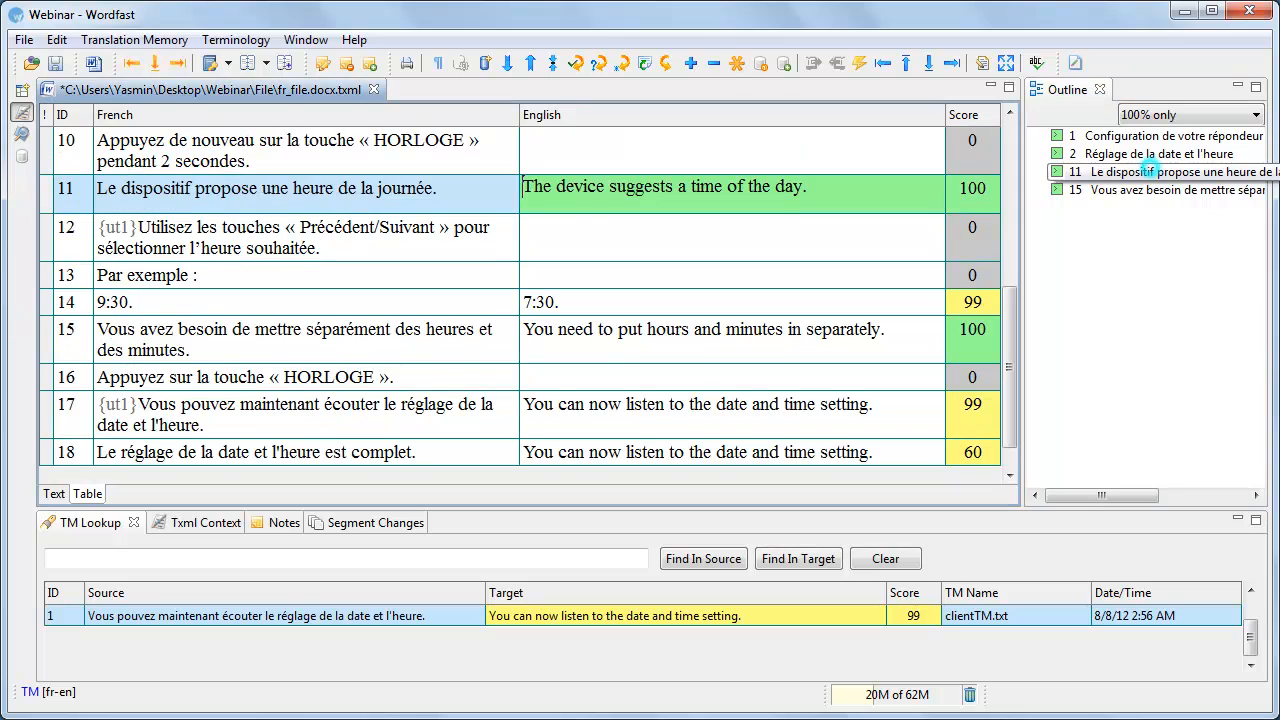
left_click(1150, 189)
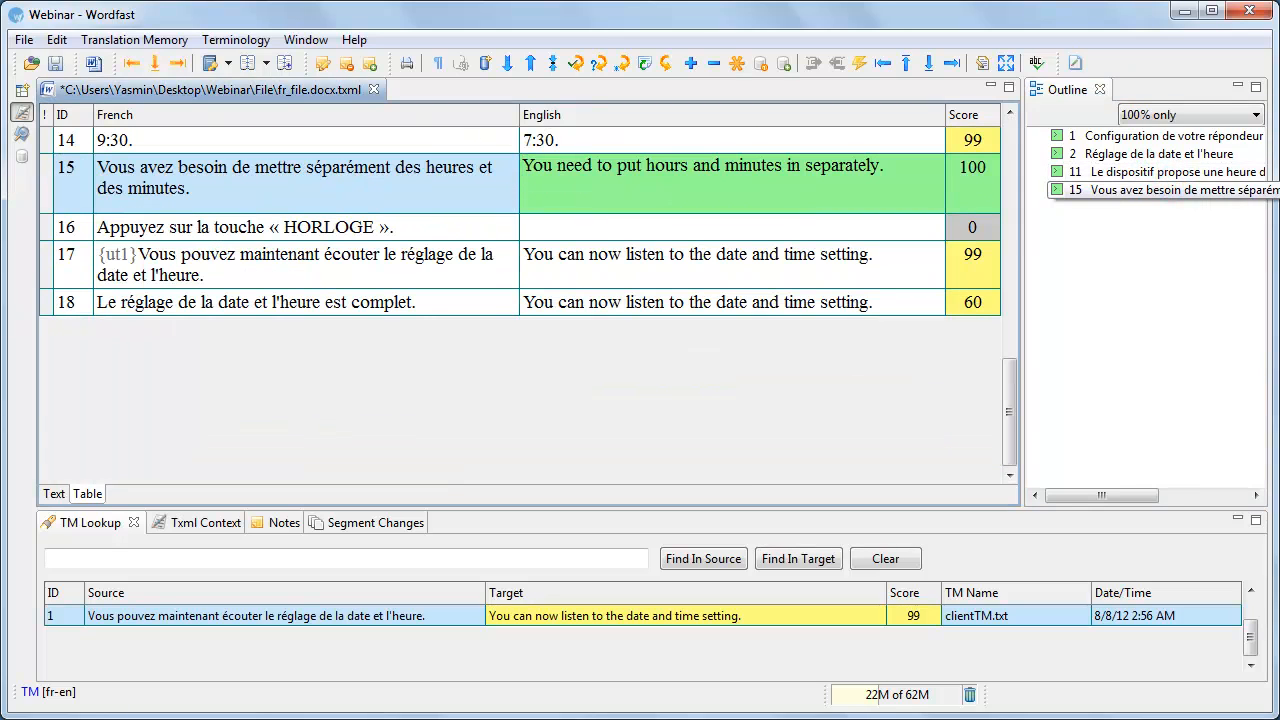
Filter the outline to Fuzzy only matches and view segment 17.
left_click(1174, 114)
left_click(1170, 160)
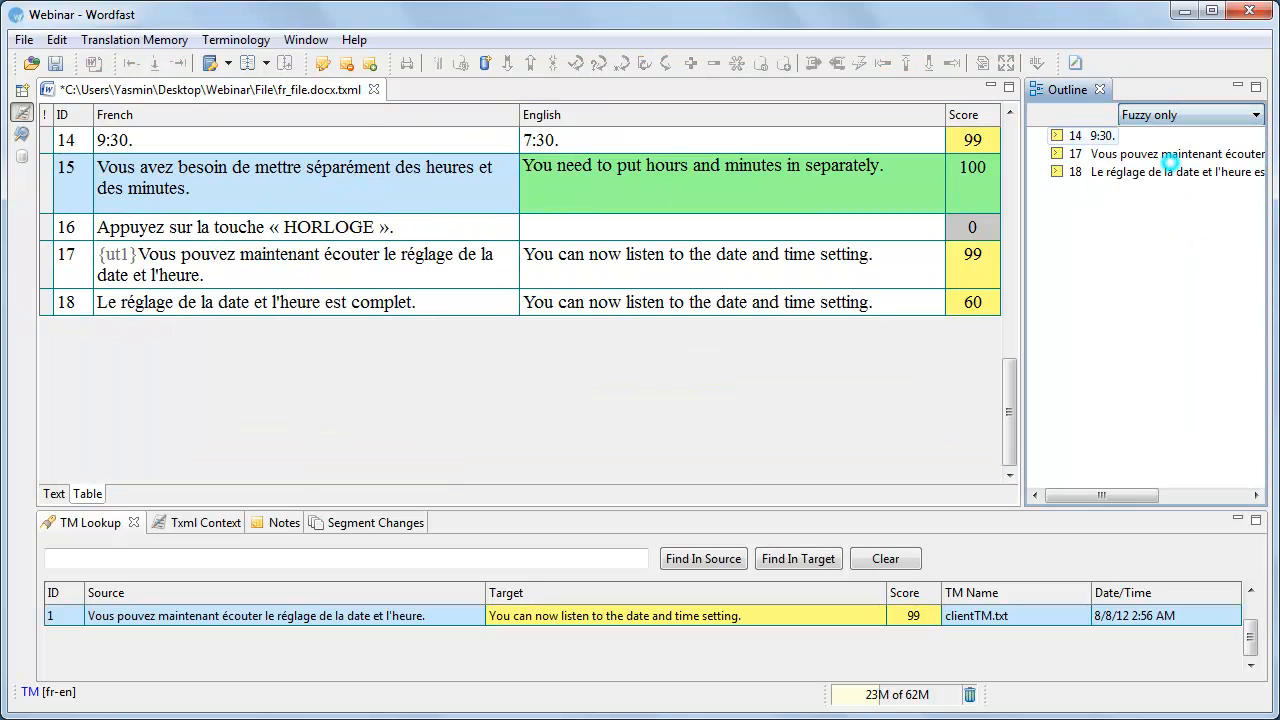
left_click(1168, 154)
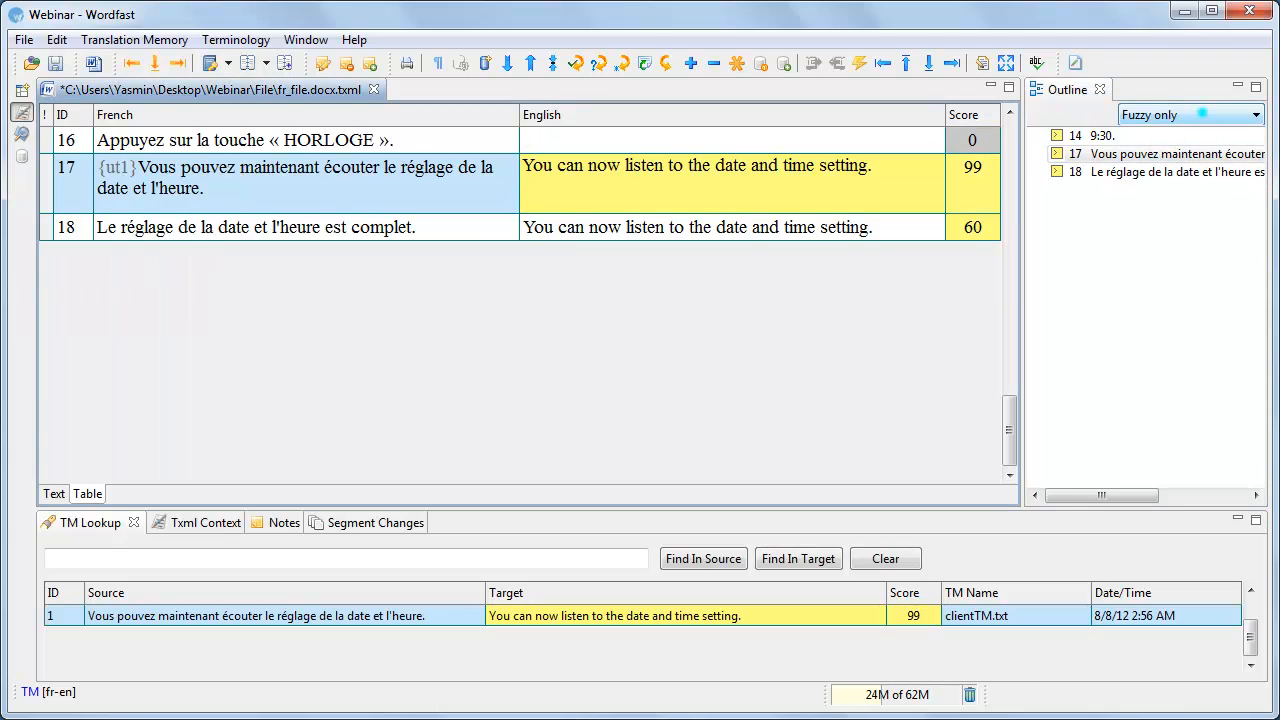
Filter the outline to No match segments and go to segment 3.
left_click(1202, 114)
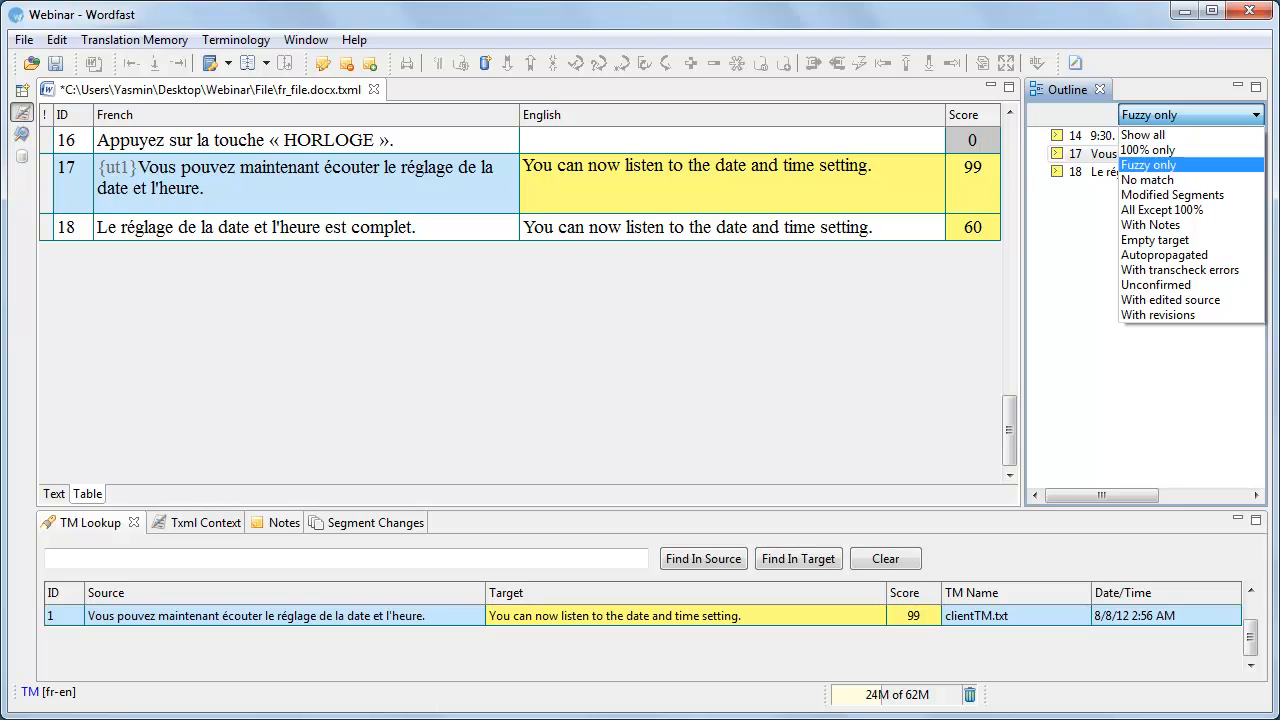
left_click(1147, 179)
left_click(1168, 136)
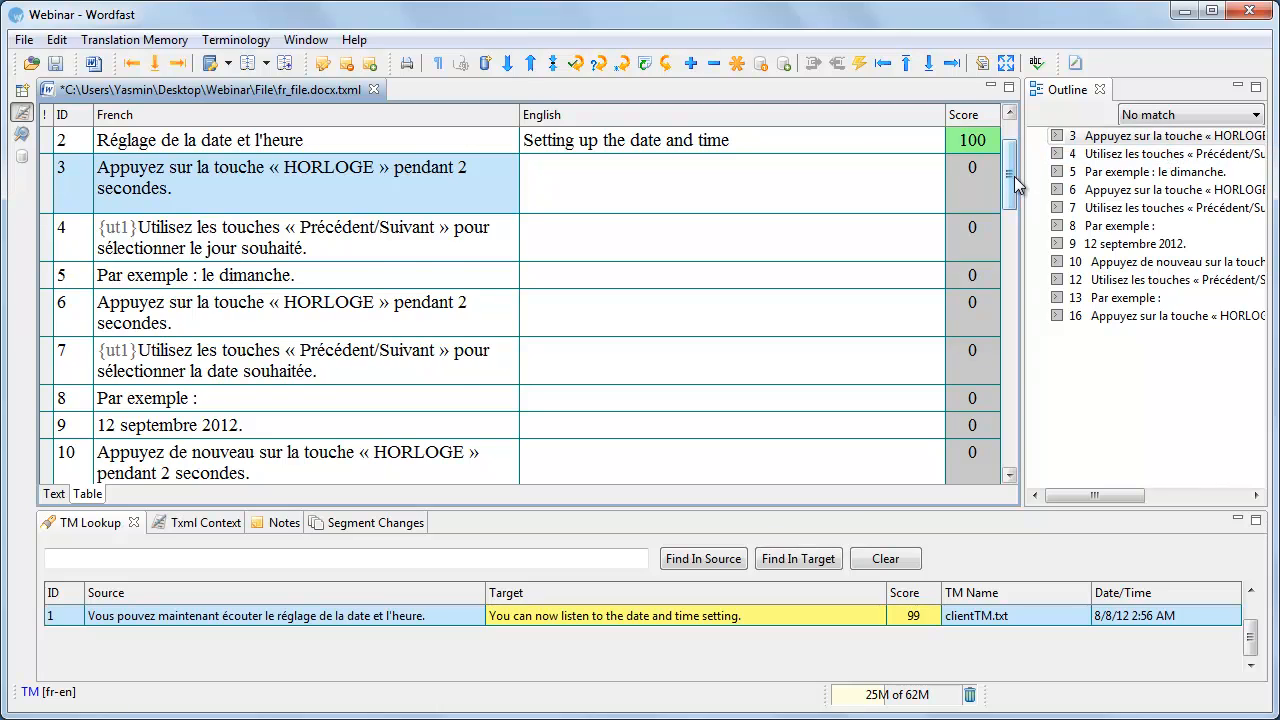
scroll(1014, 176, "up", 1)
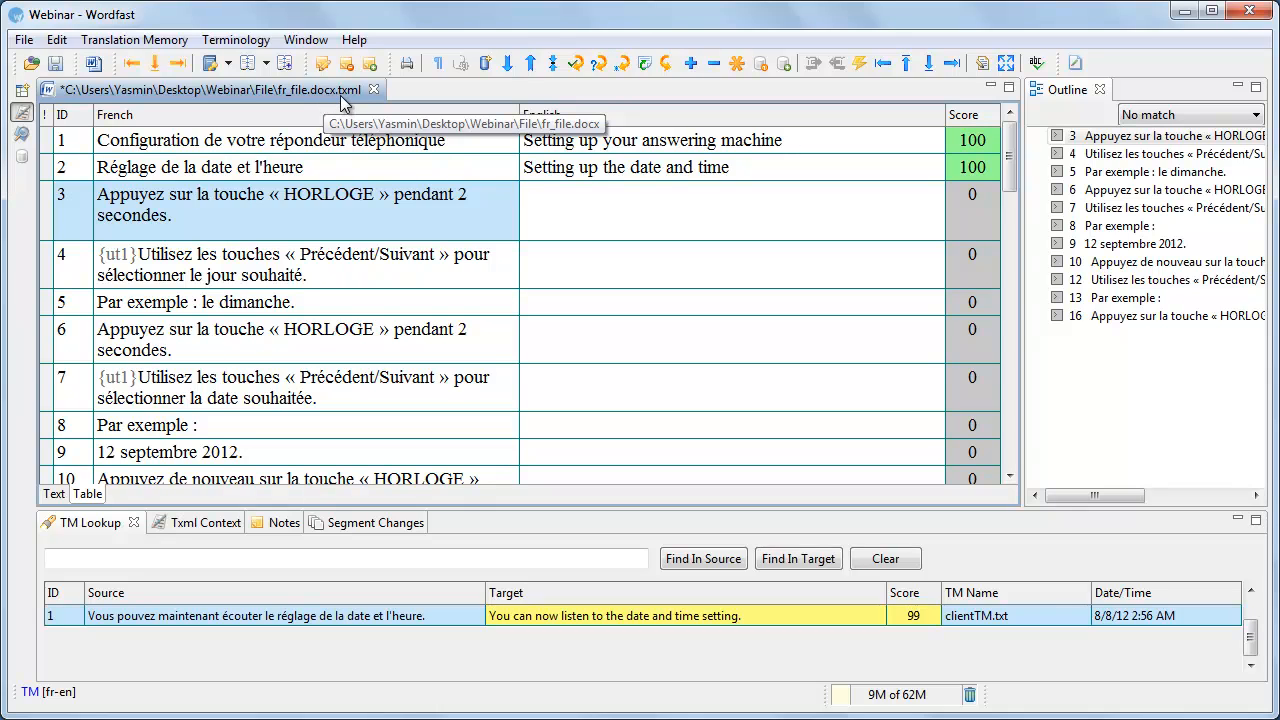
Save the document and translate segment 3 as: Press the "Clock" key for 2 seconds.
left_click(49, 69)
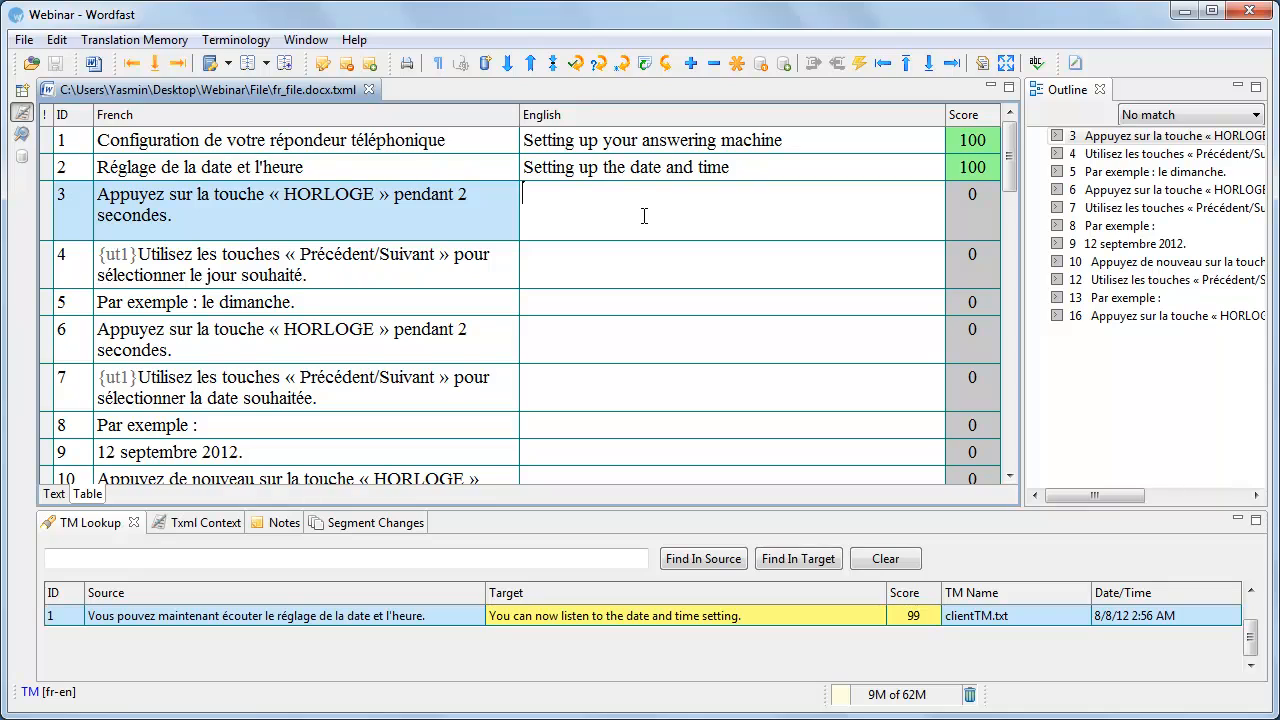
type("Press th")
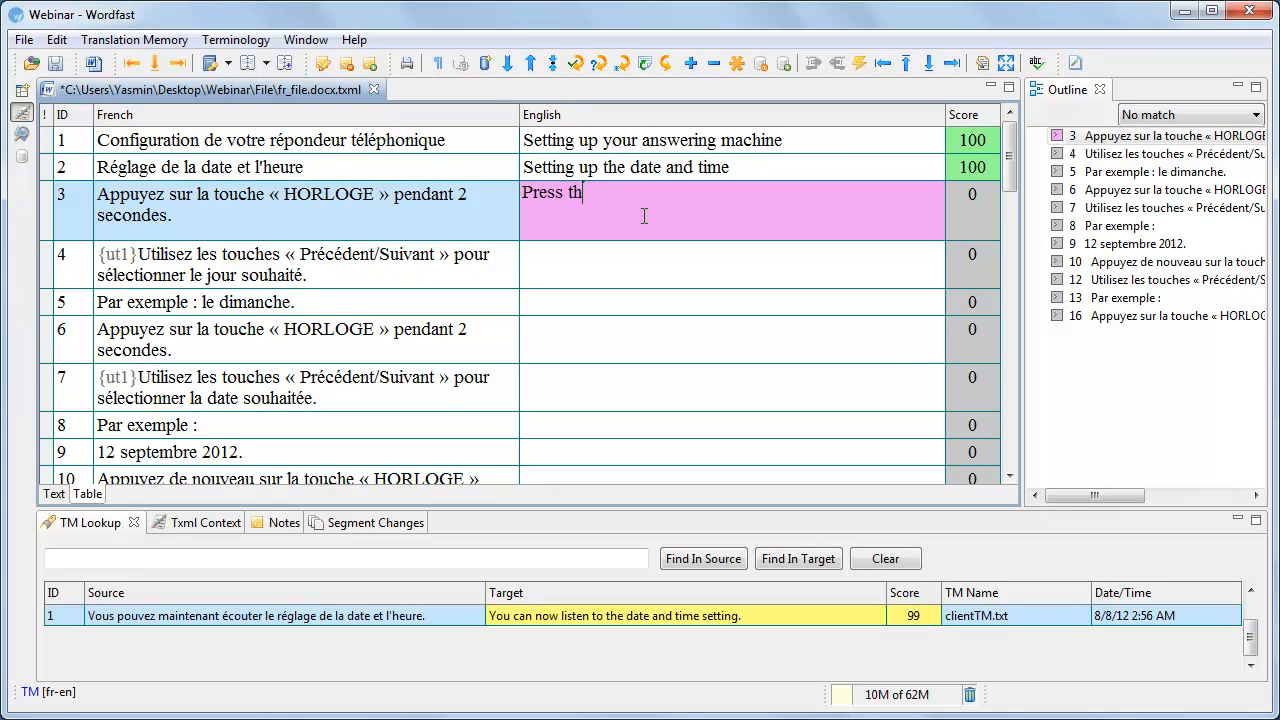
type("e \"C\"")
key("Left")
type("Clock")
key("Right")
type("key for 2 seco")
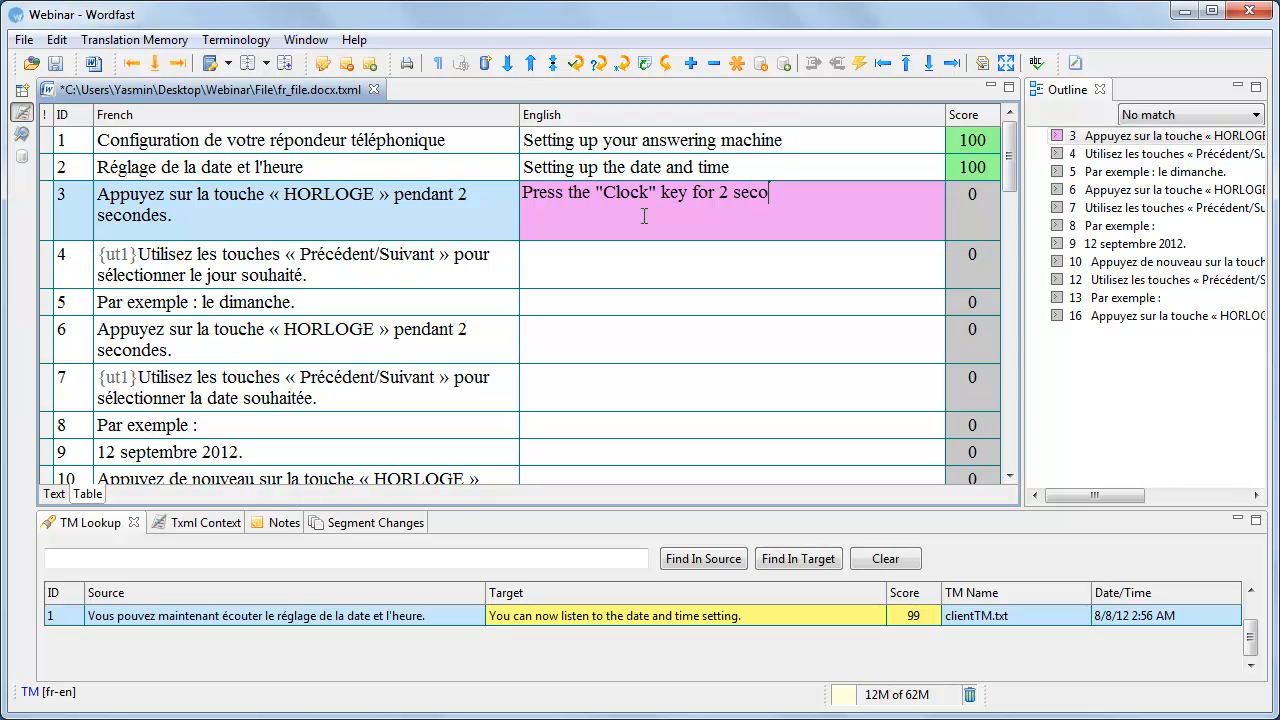
type("nds.")
Change the word "Clock" in segment 3 to uppercase and commit the segment to the translation memory.
left_click(631, 196)
key("shift+F3")
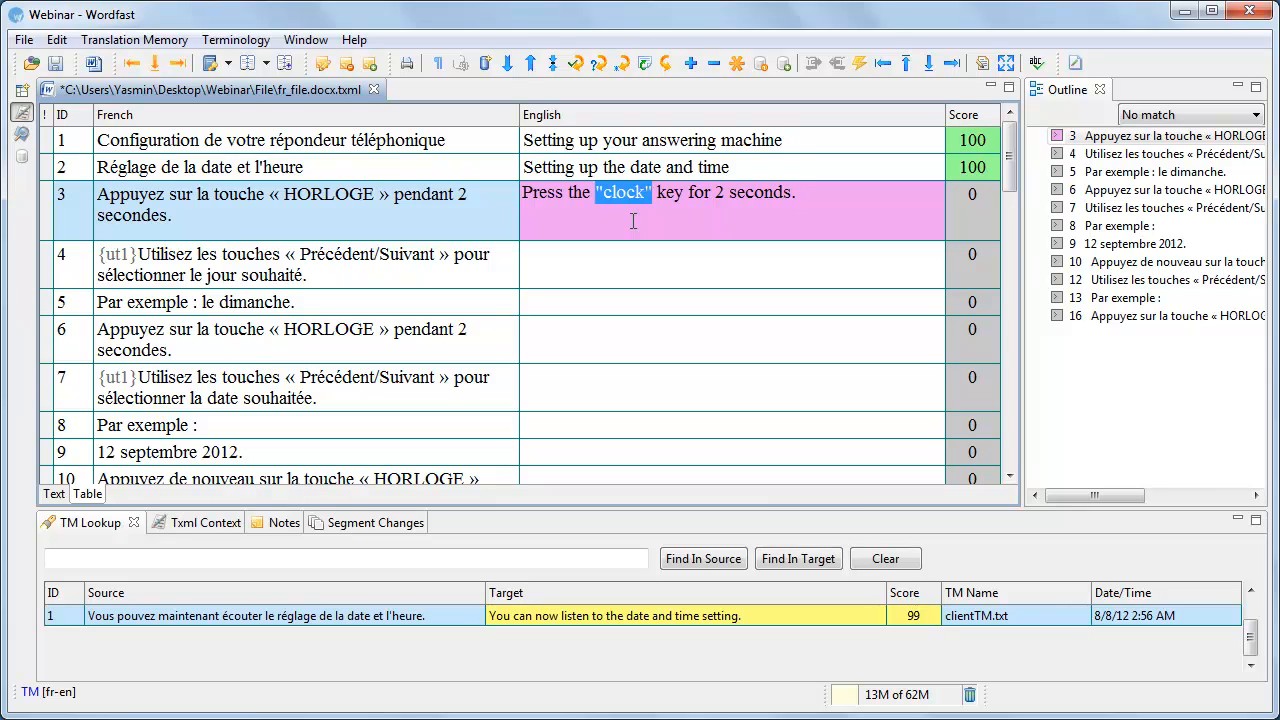
key("shift+F3")
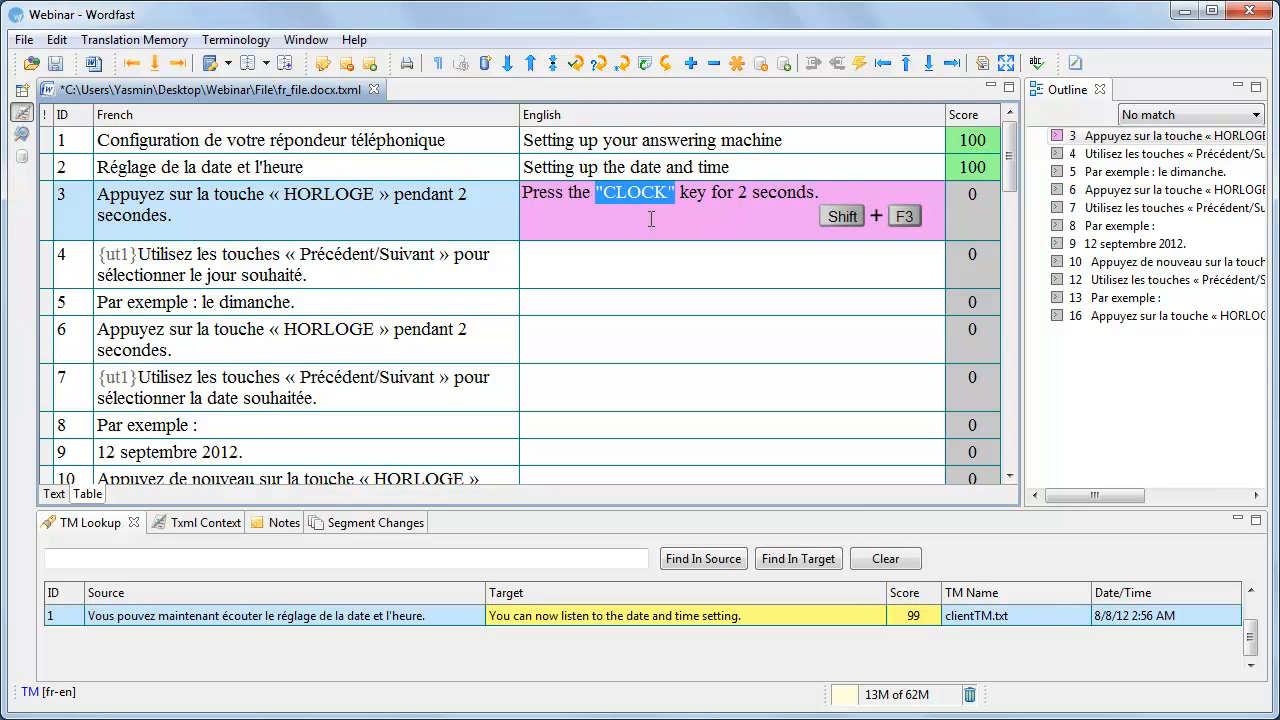
left_click(838, 199)
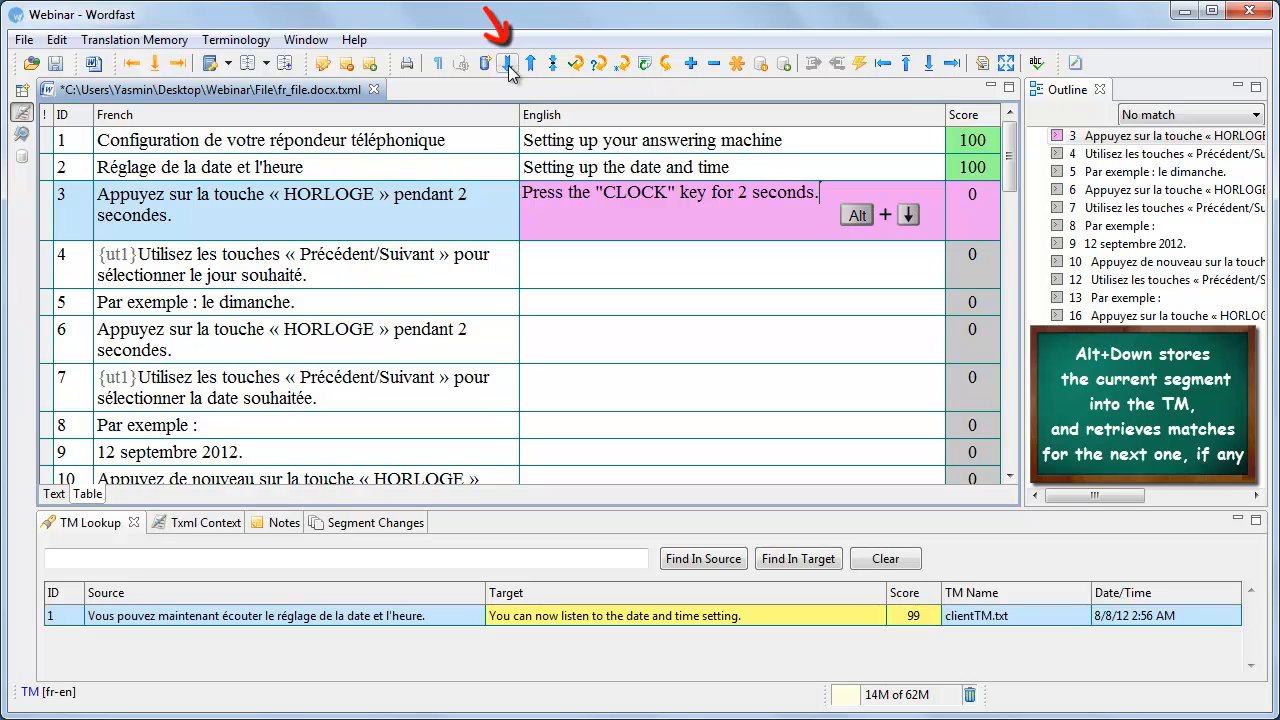
left_click(508, 63)
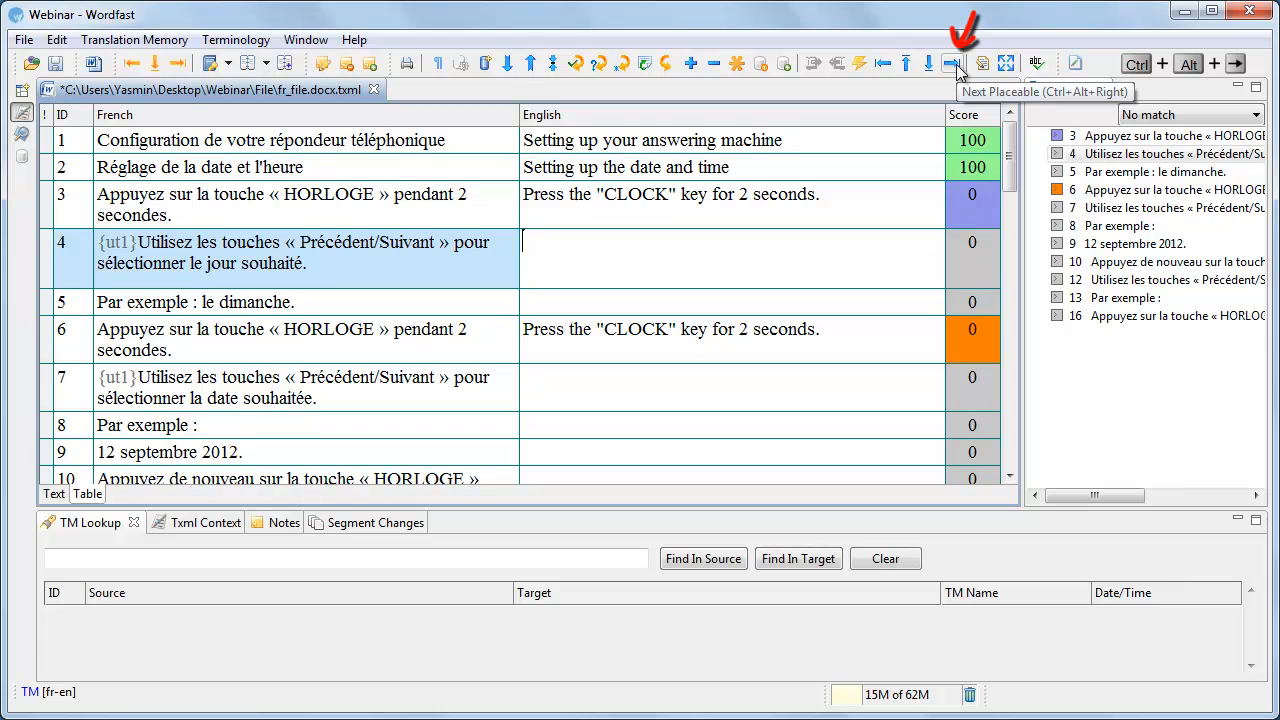
Copy the {ut1} tag into segment 4, translate it as: Use the "Forward" and "Backward" key to select the desired day., and commit it.
left_click(955, 64)
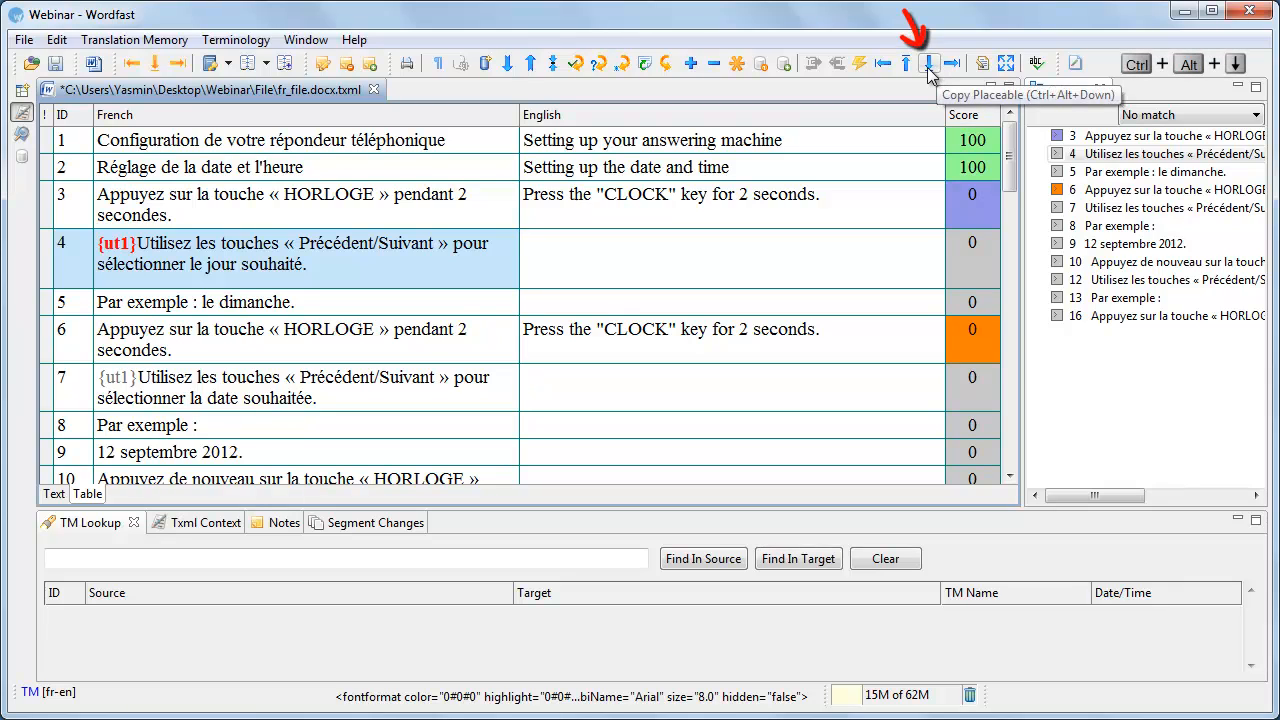
left_click(929, 66)
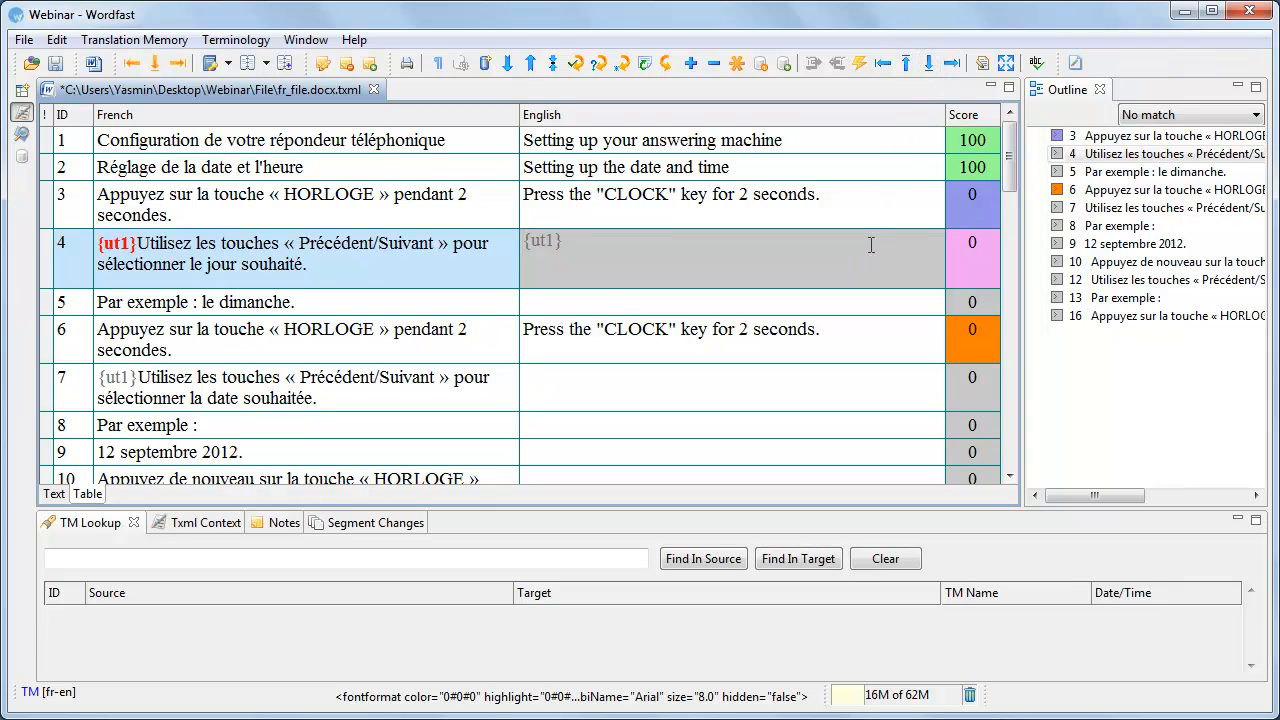
type("Use the \"Forward\" and \"Backward\" key to select the desired day.")
key("alt+Down")
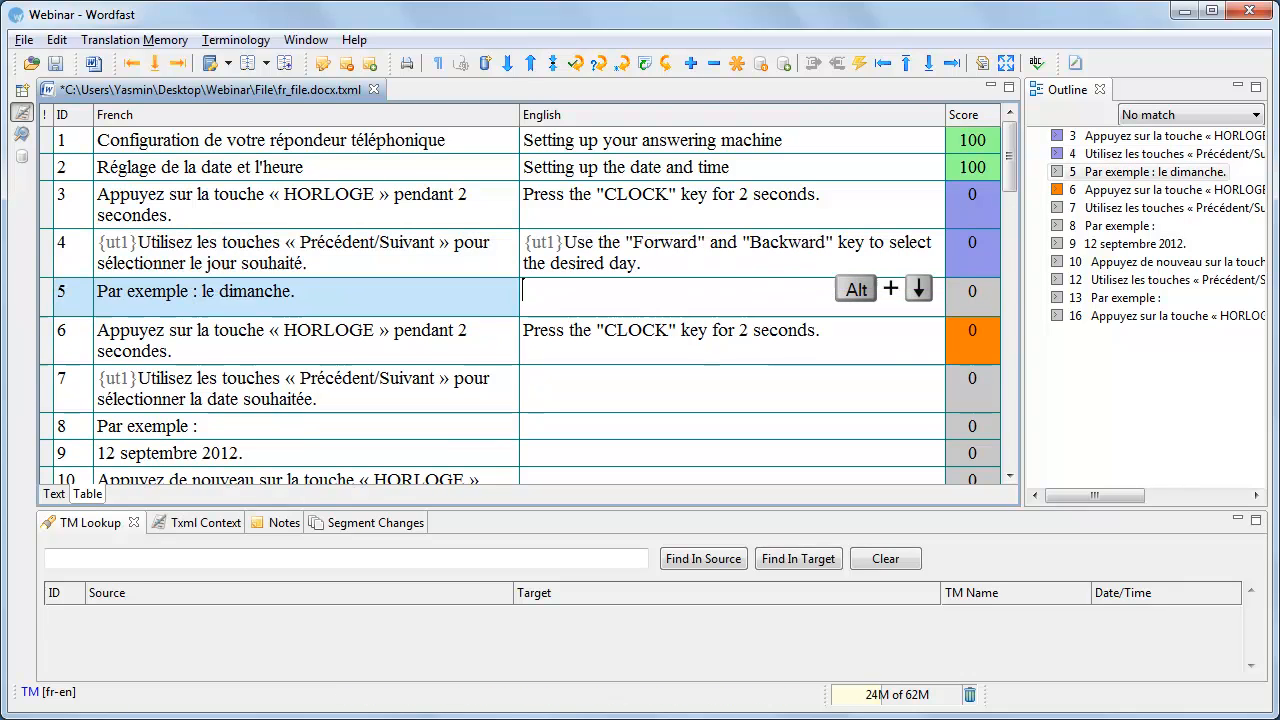
Translate segment 5 as "for example: Sunday." and commit it, then accept the repeated translation in segment 6.
type("for examp")
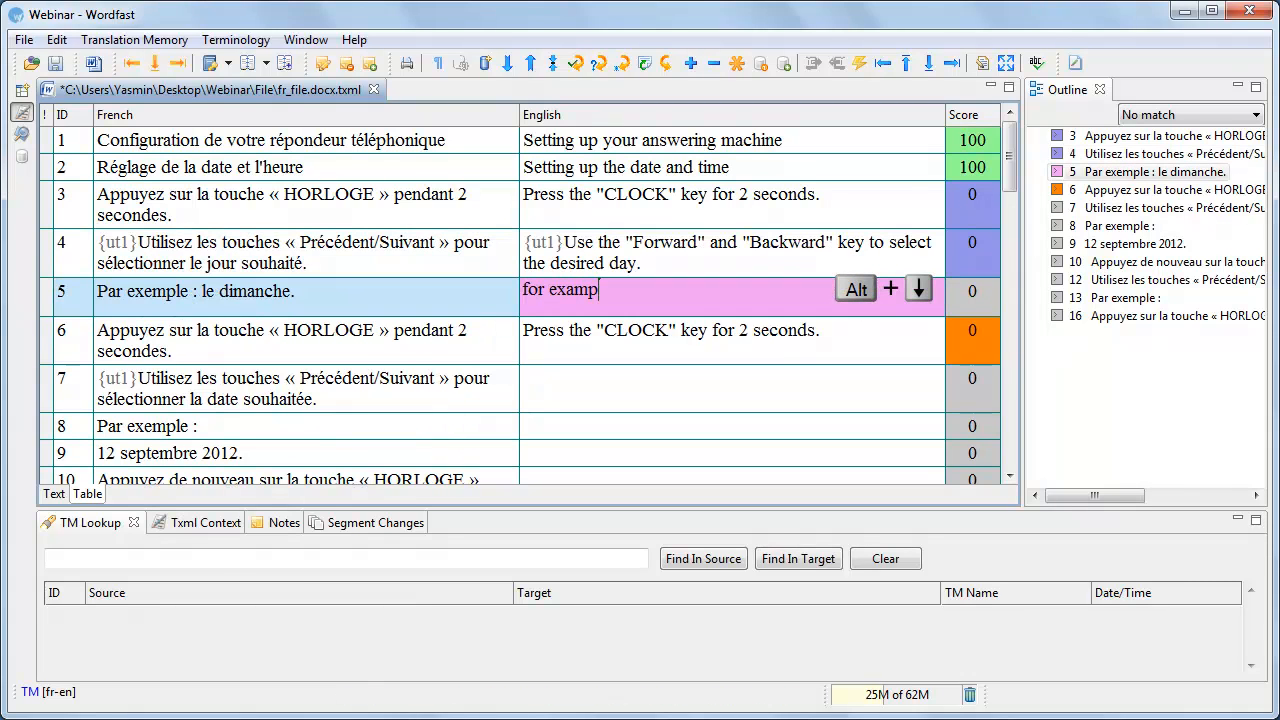
type("le: Sunday.")
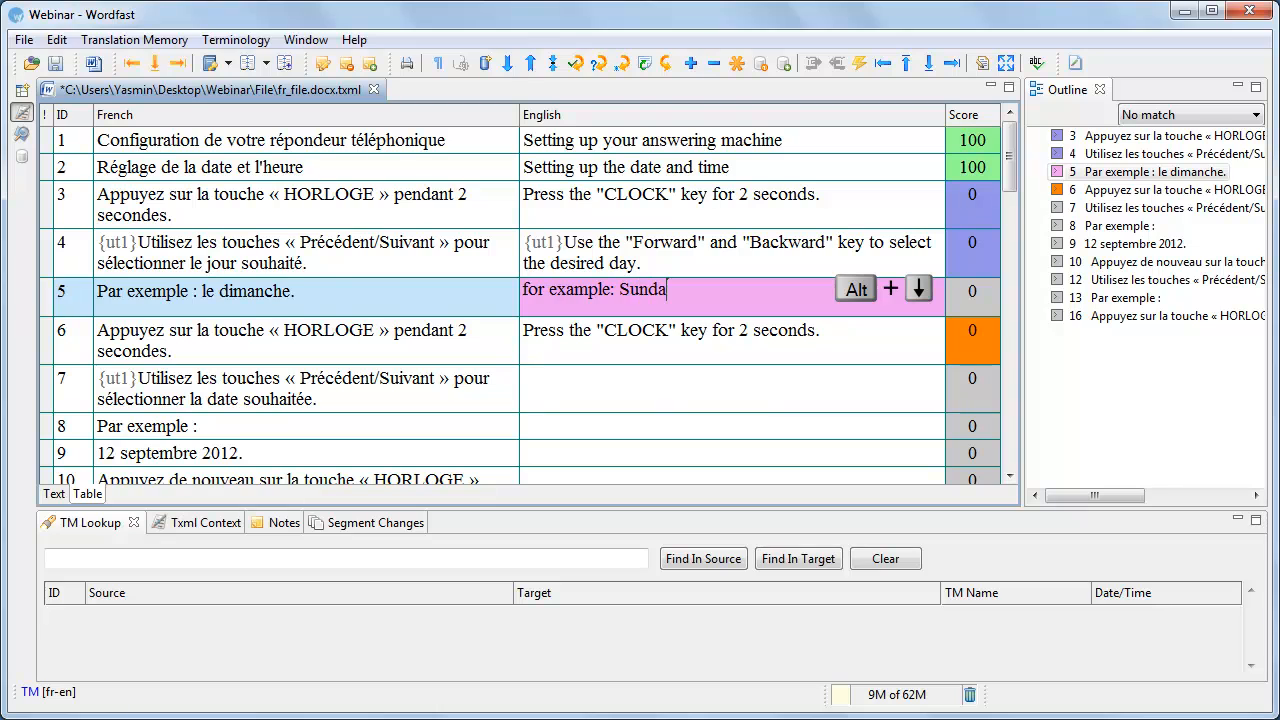
key("alt+Down")
key("alt+Down")
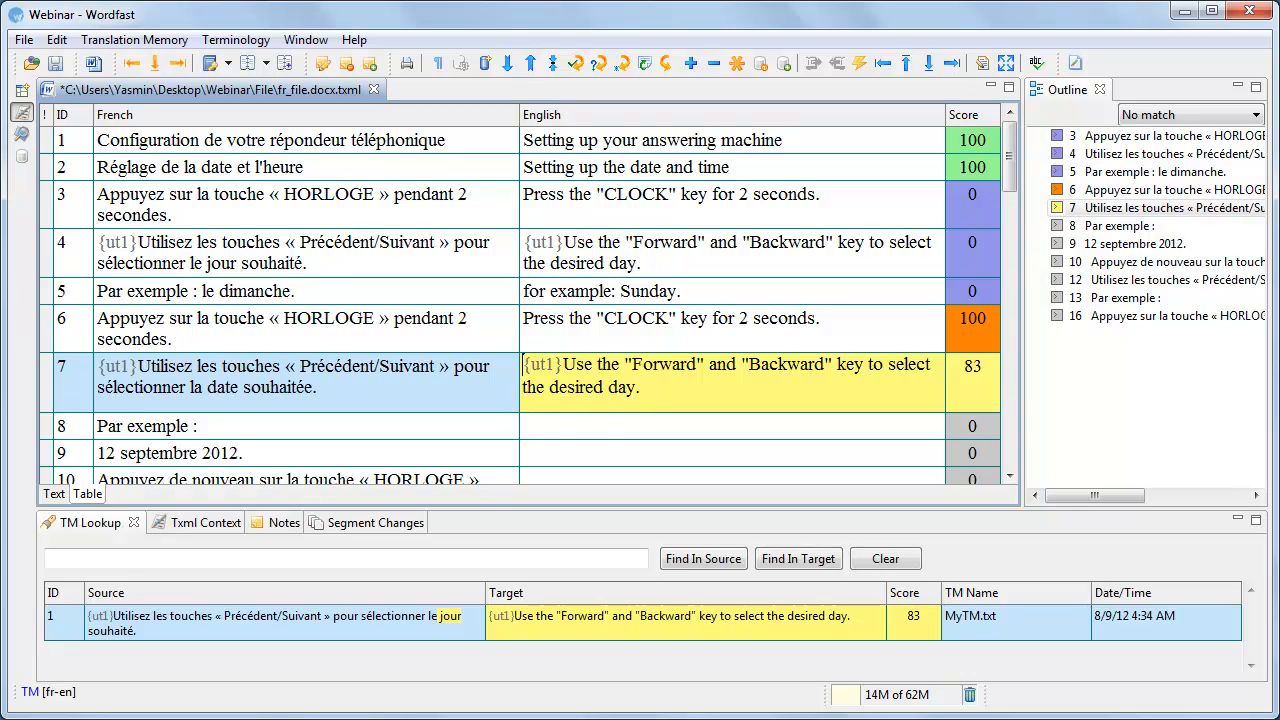
Replace "day" with "date" in segment 7's fuzzy match translation and commit the segment.
double_click(631, 388)
type("date")
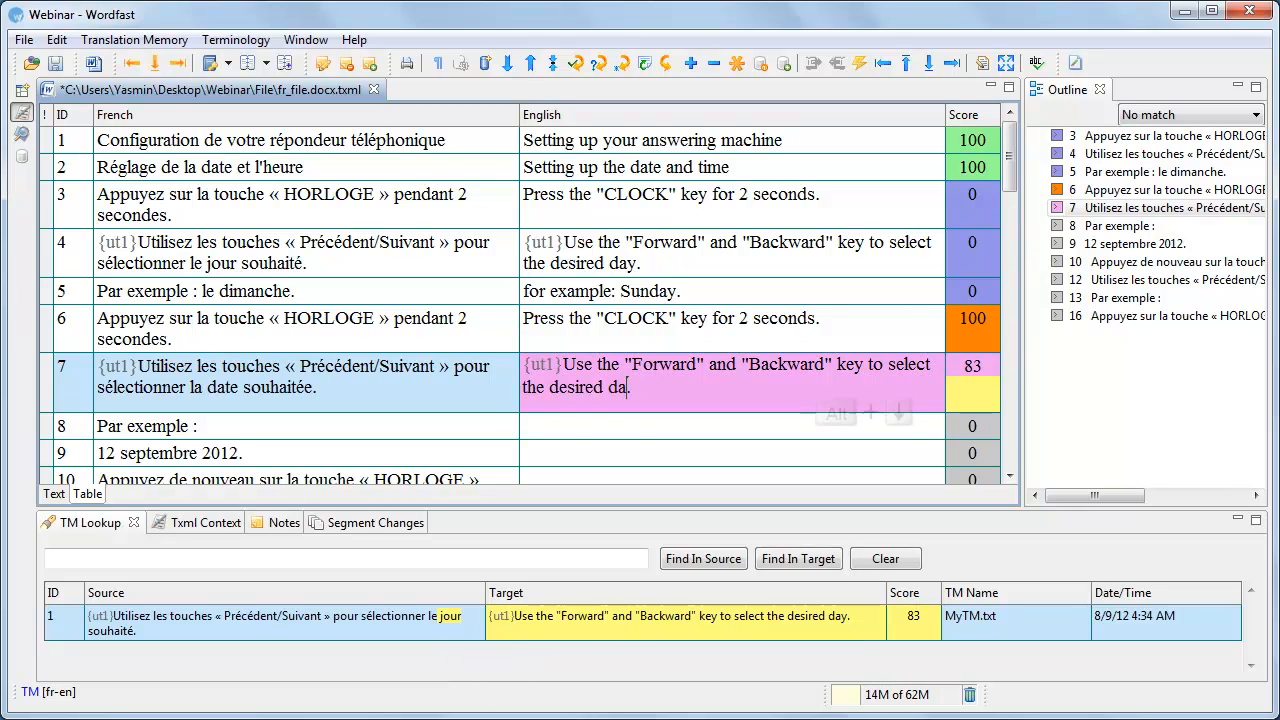
key("alt+Down")
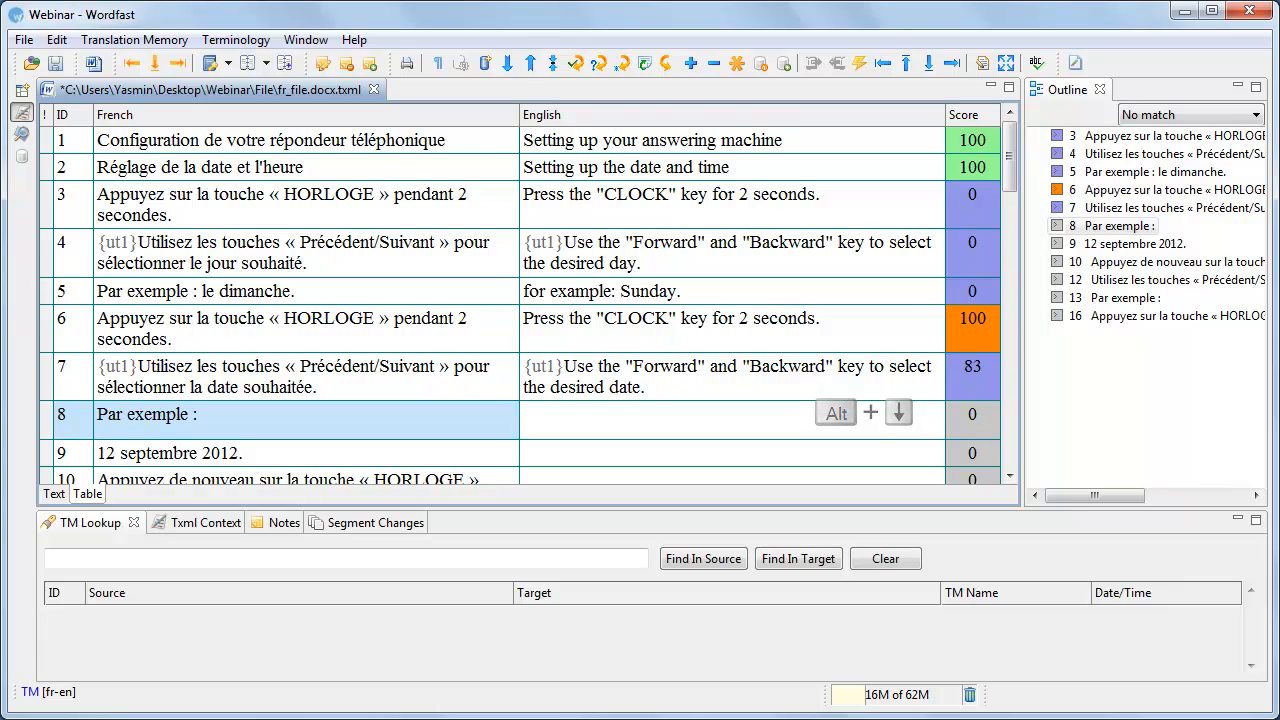
Look up segment 8's source text "Par exemple :" in the translation memory.
left_click(1010, 476)
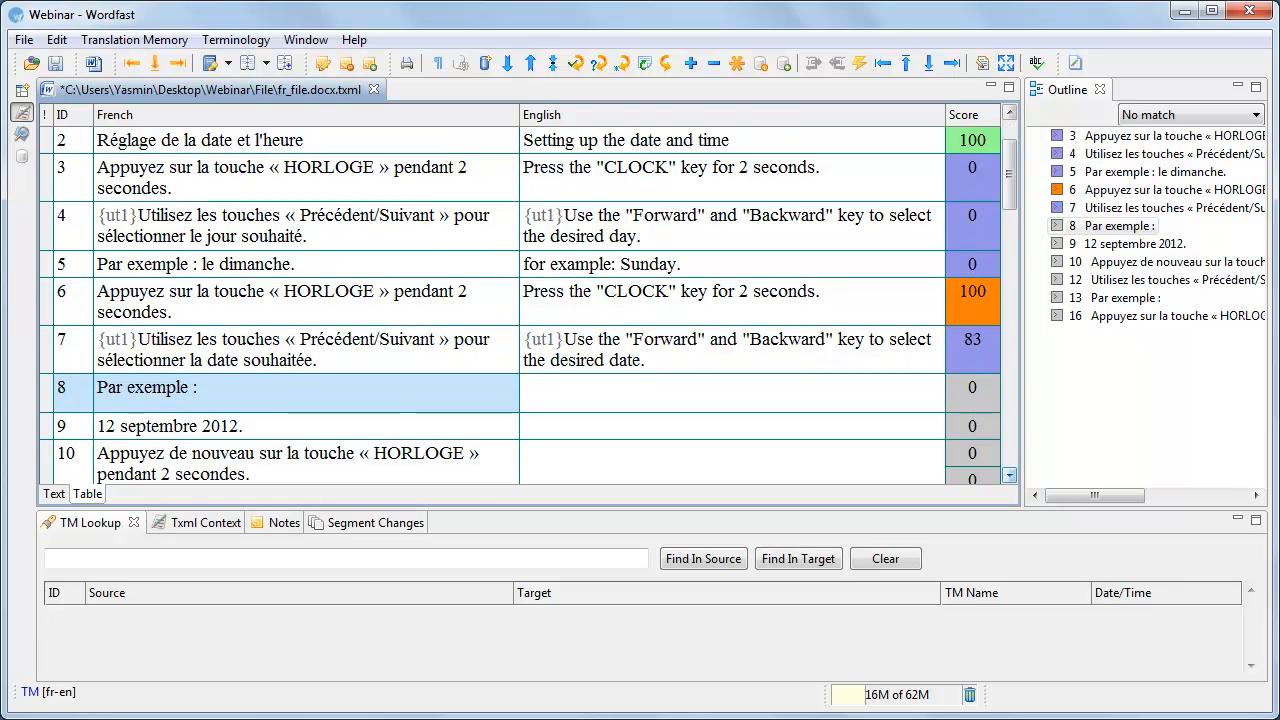
left_click(1010, 476)
left_click(1010, 476)
left_click(1010, 476)
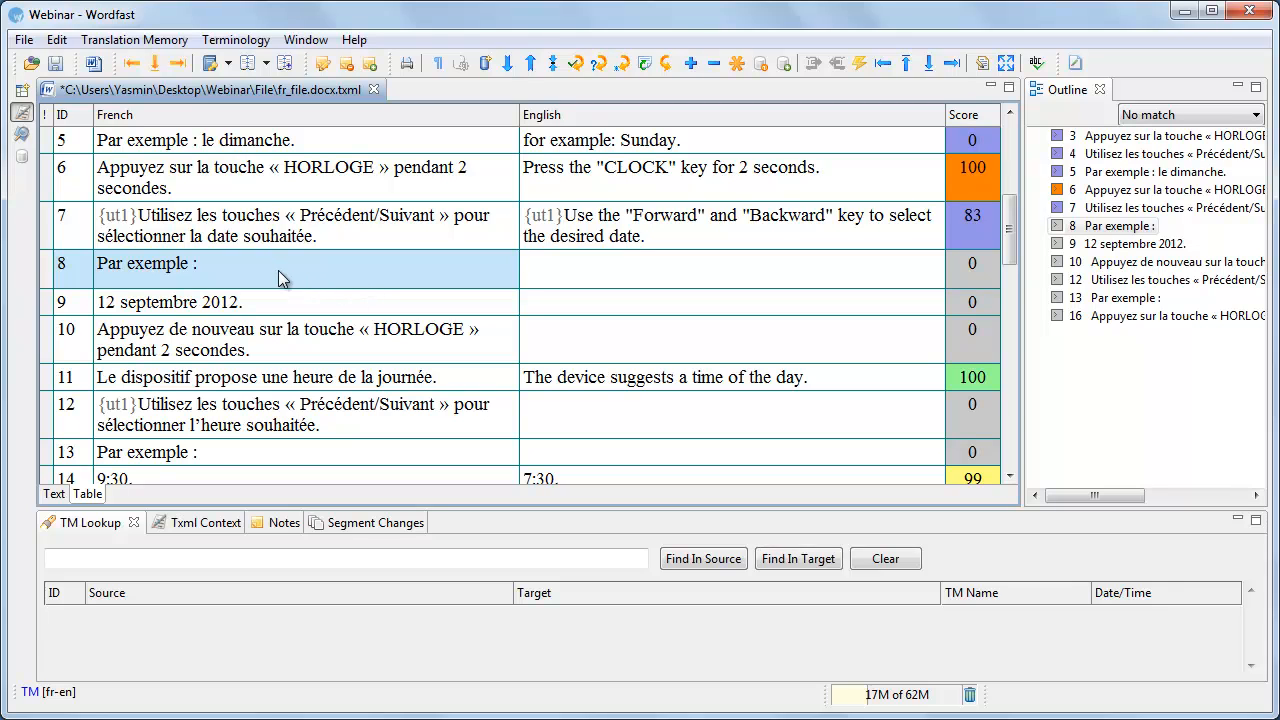
left_click(219, 262)
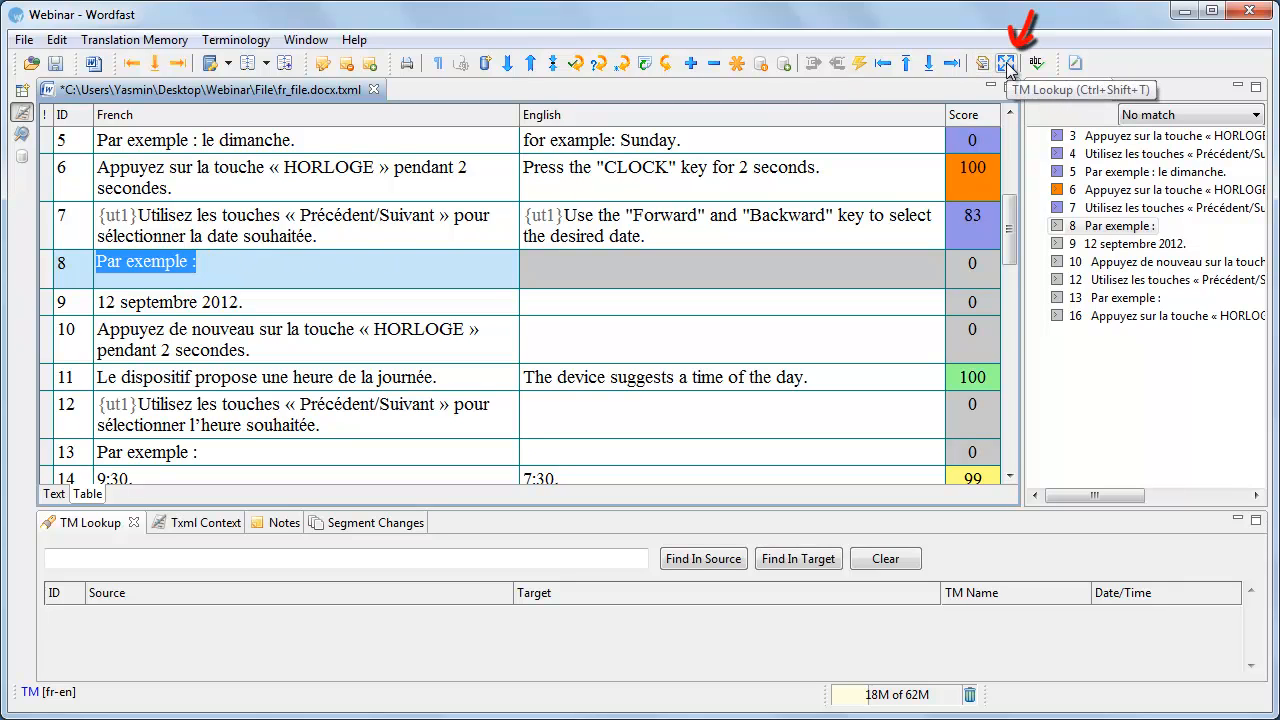
key("ctrl+shift+t")
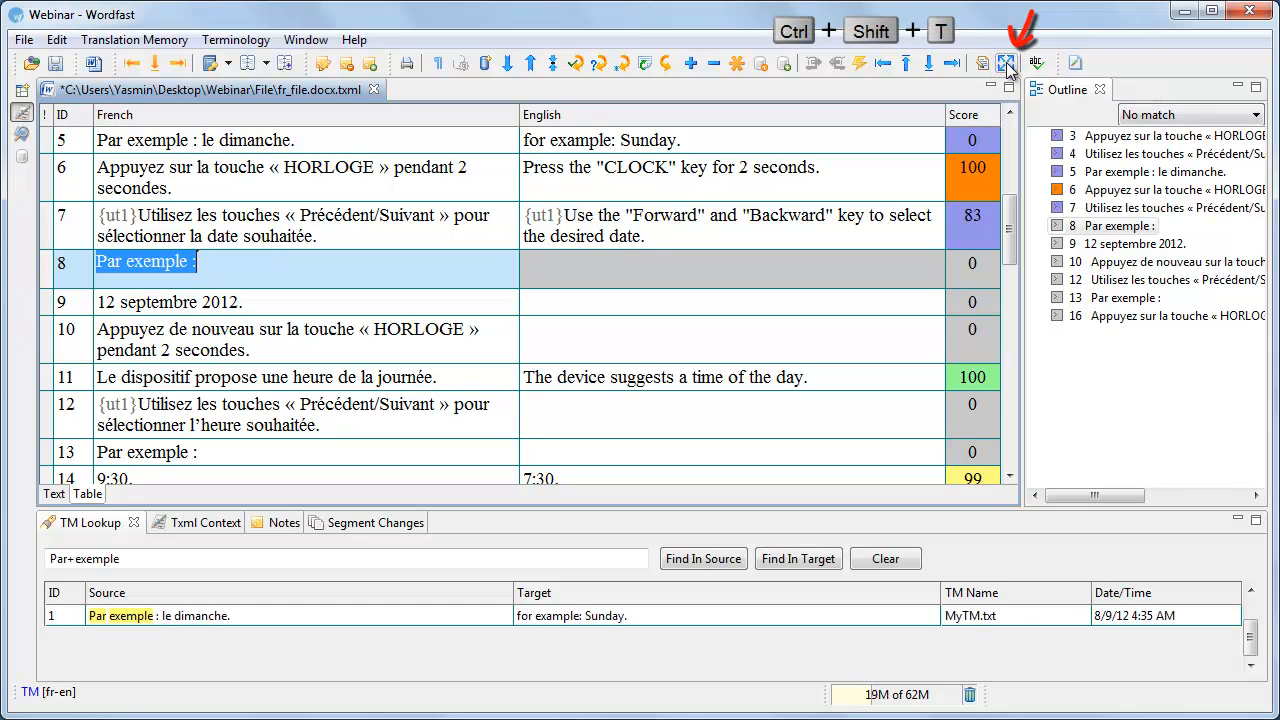
Enable Perform TM Lookup automatically in the Translation Memory preferences, then reopen segments 7 and 8 to trigger the lookup.
left_click(56, 40)
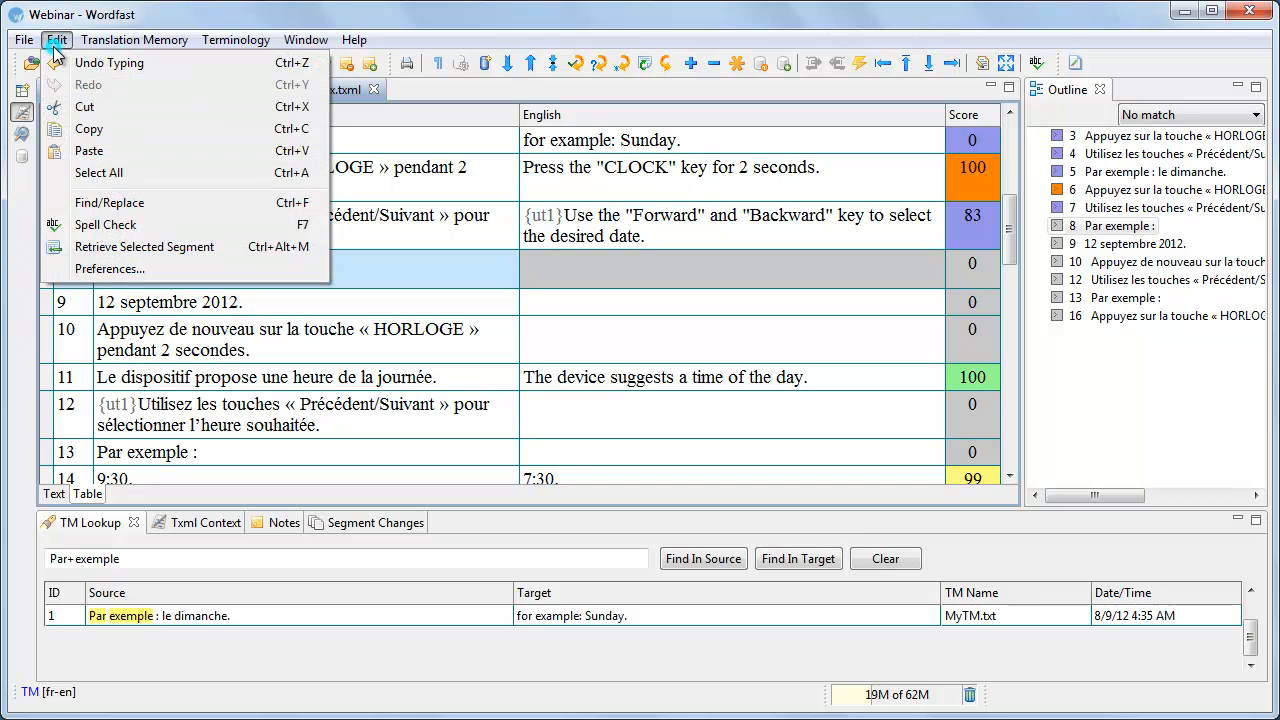
left_click(145, 268)
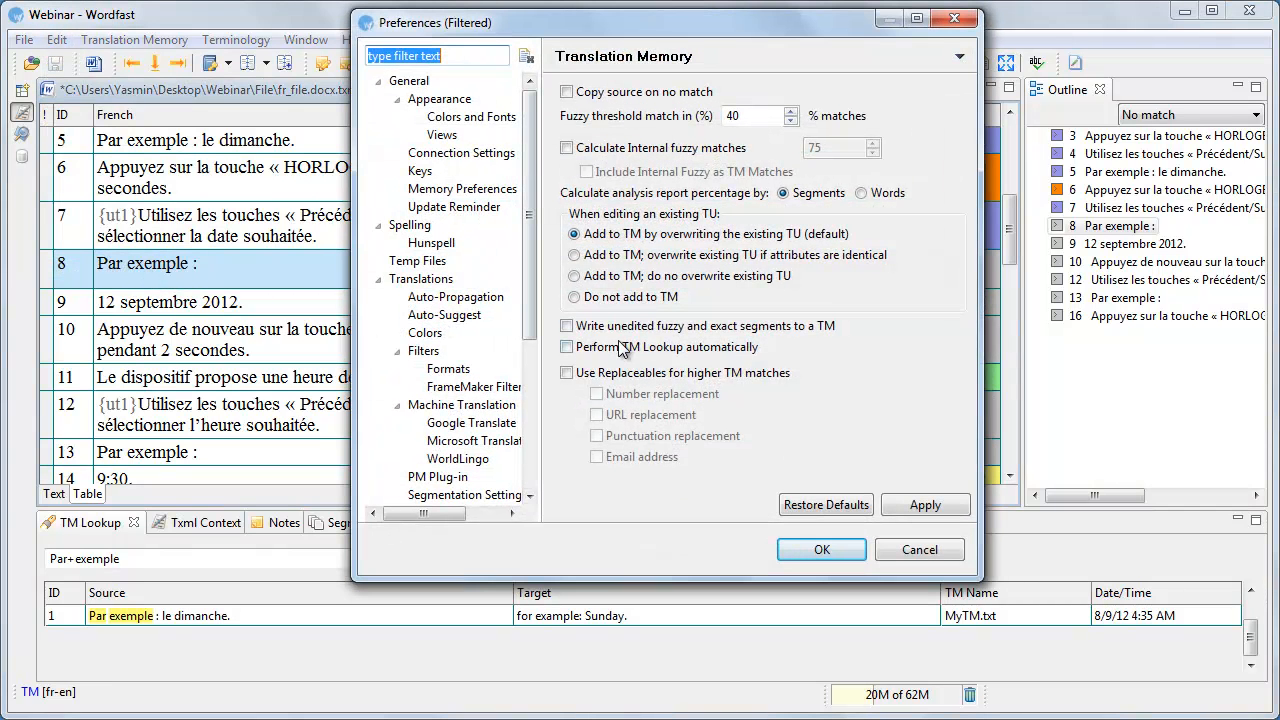
left_click(567, 348)
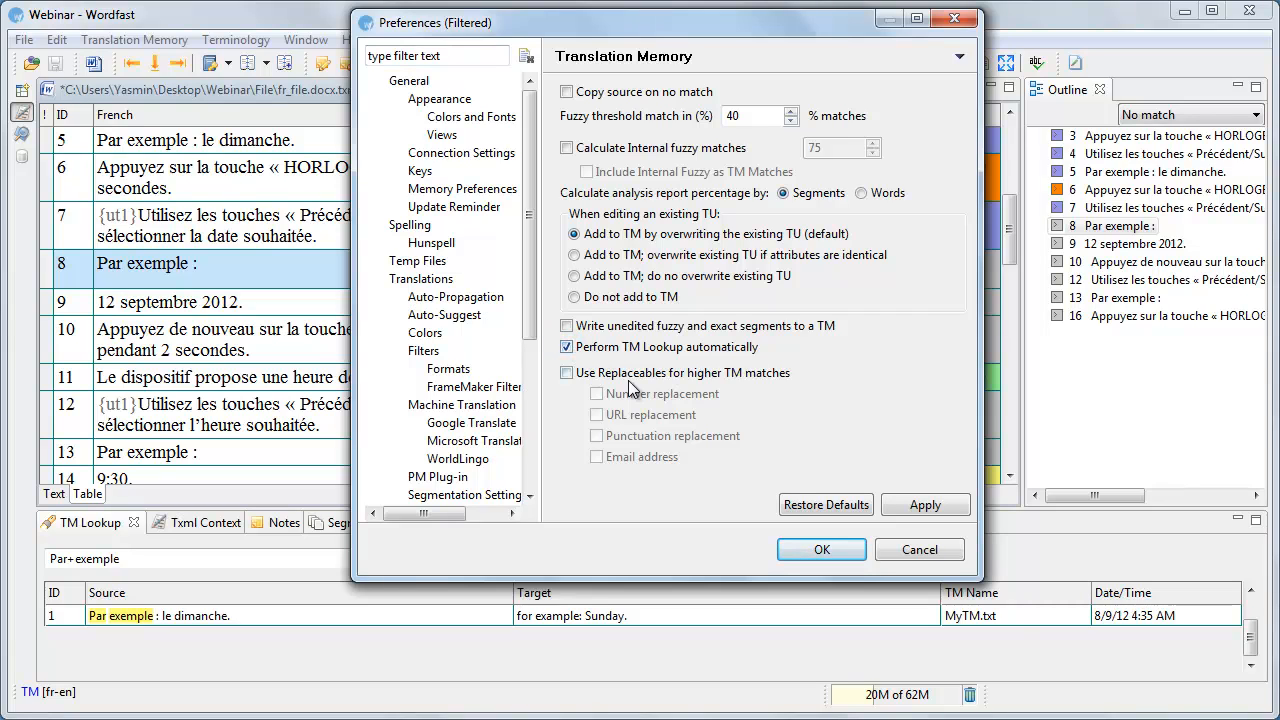
left_click(834, 550)
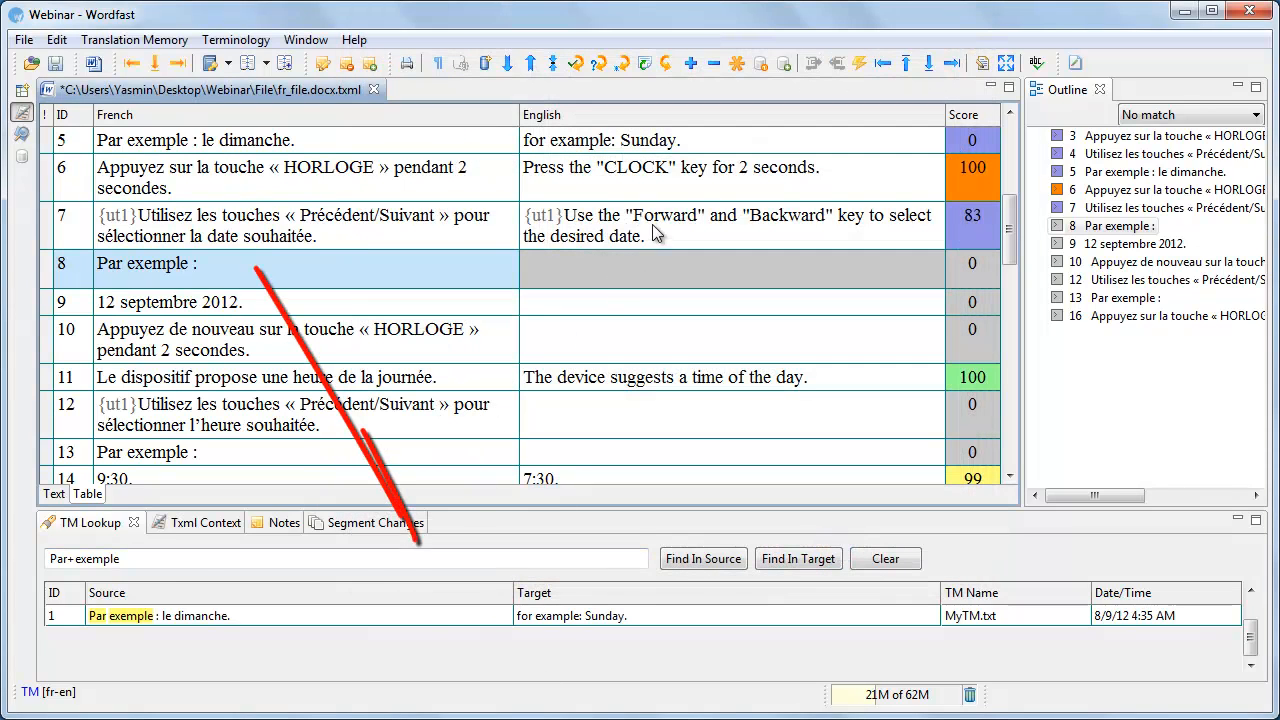
left_click(650, 236)
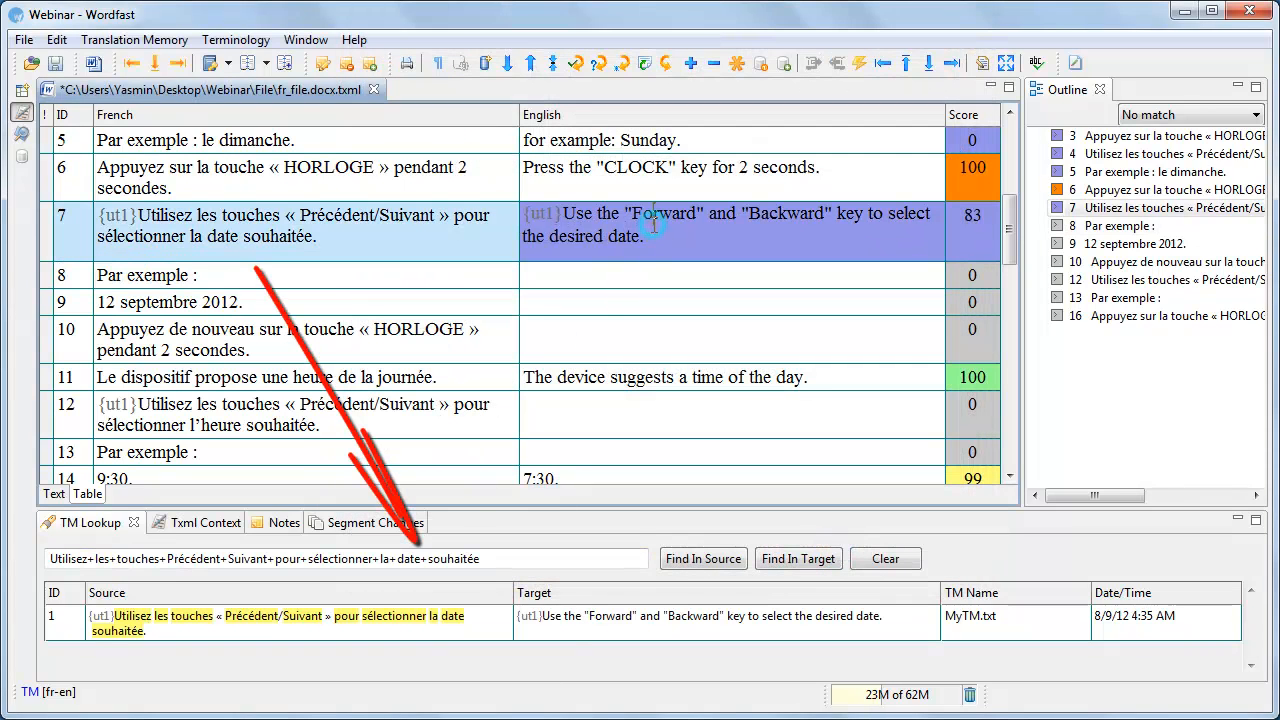
left_click(648, 276)
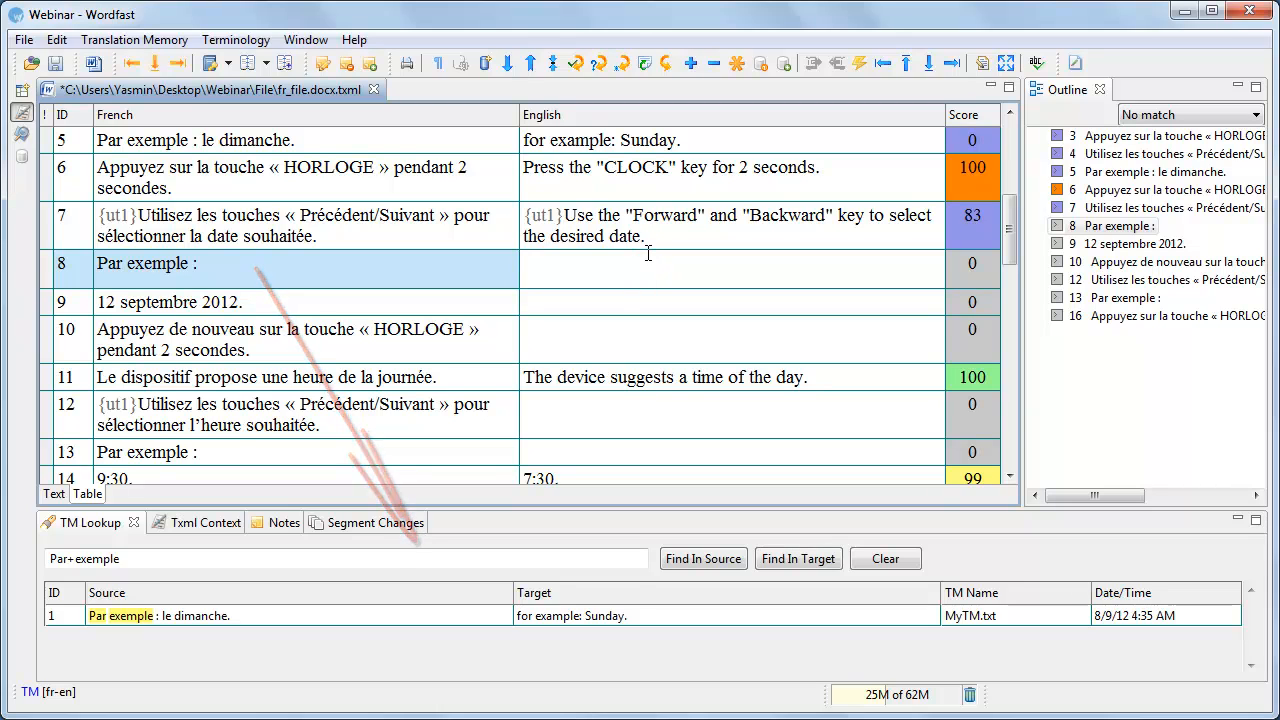
Retrieve the TM lookup match "for example: Sunday." into segment 8's target.
left_click(65, 613)
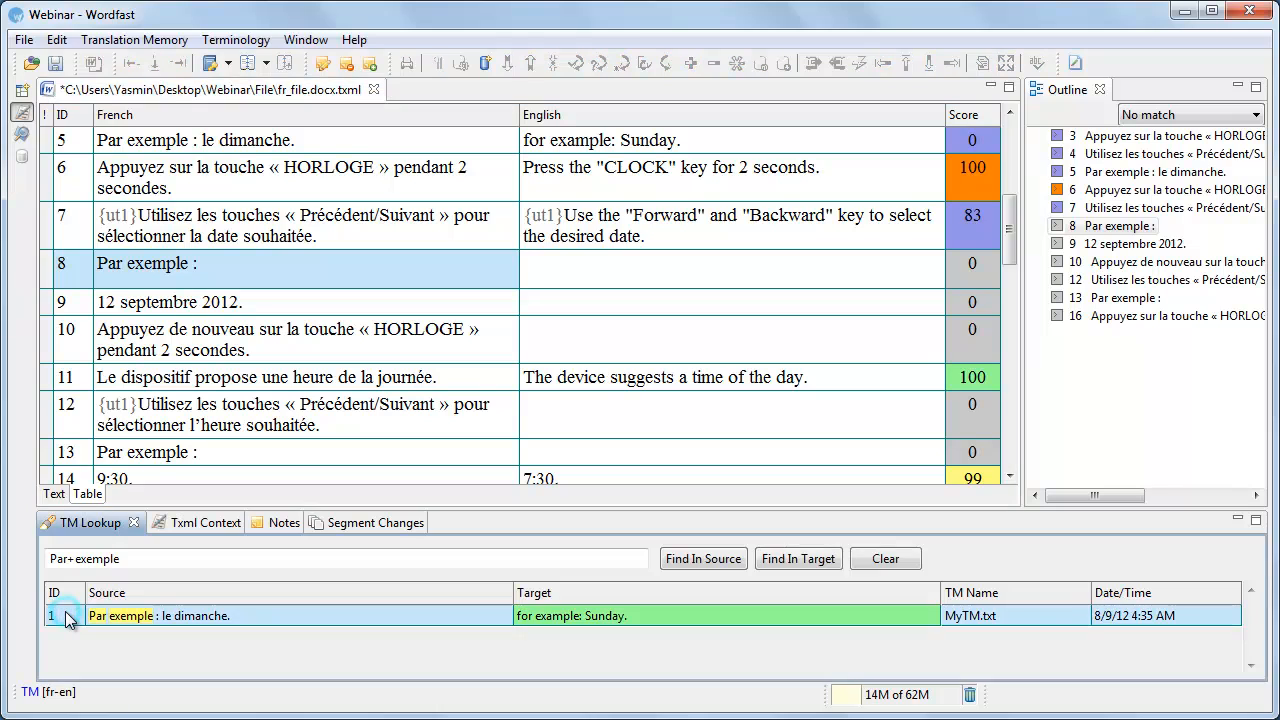
left_click(57, 40)
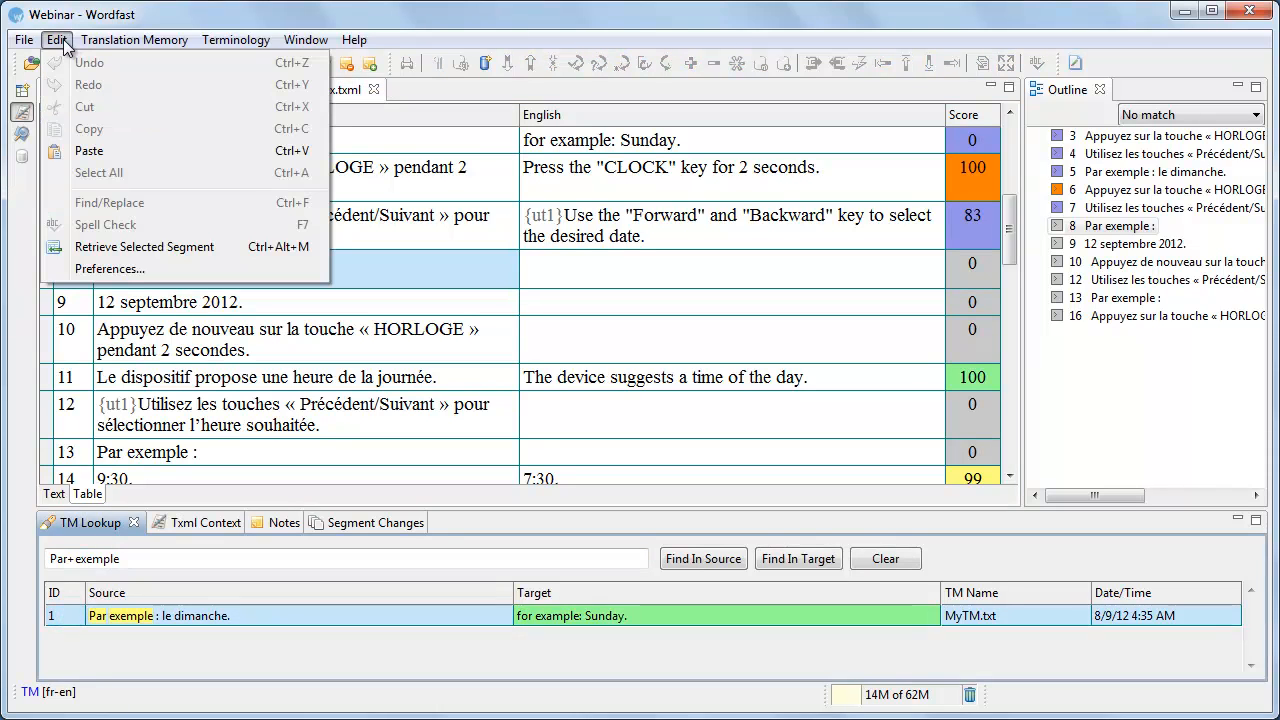
left_click(231, 246)
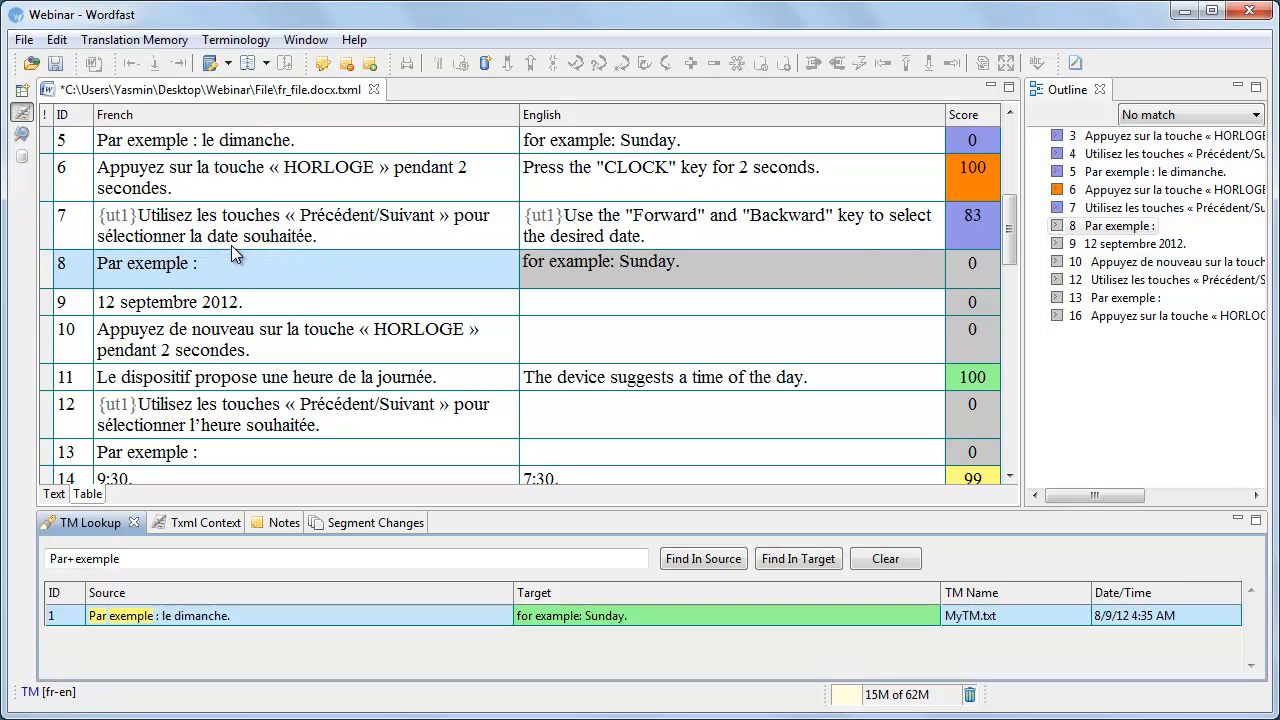
Delete "Sunday." from segment 8's translation, leaving "for example:", and commit the segment.
left_click(718, 266)
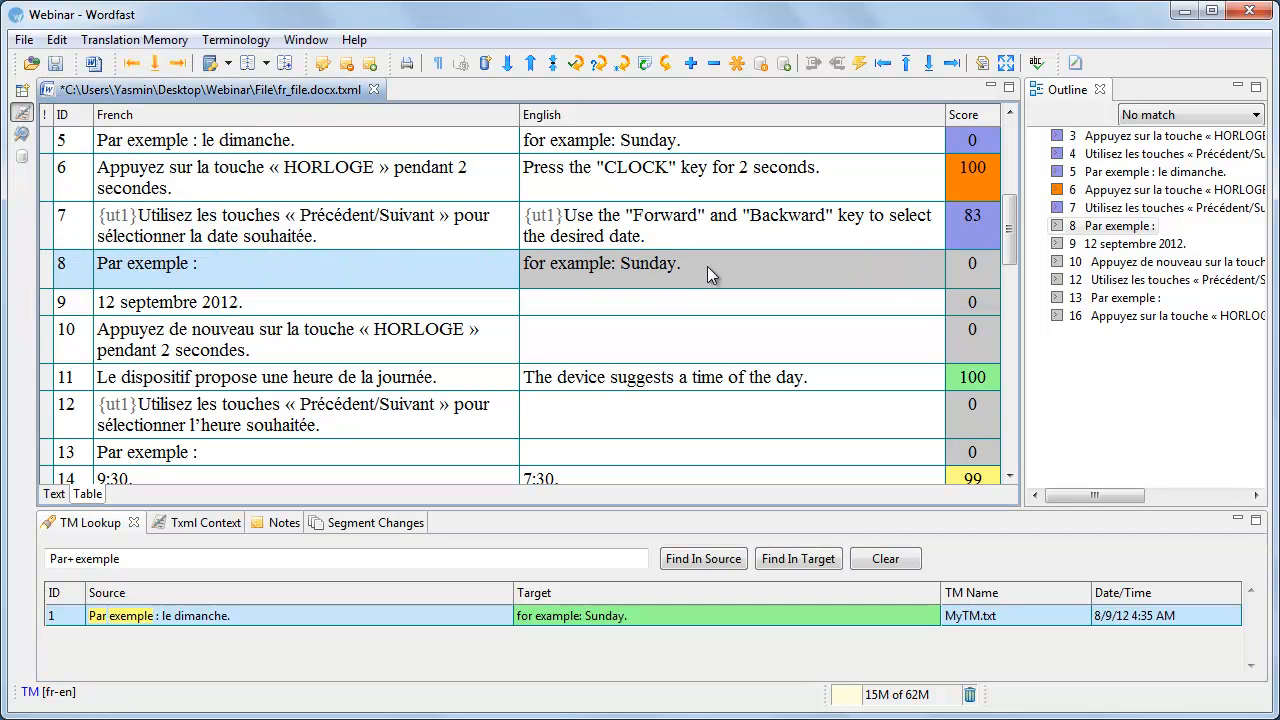
left_click(707, 266)
left_click_drag(685, 265, 631, 265)
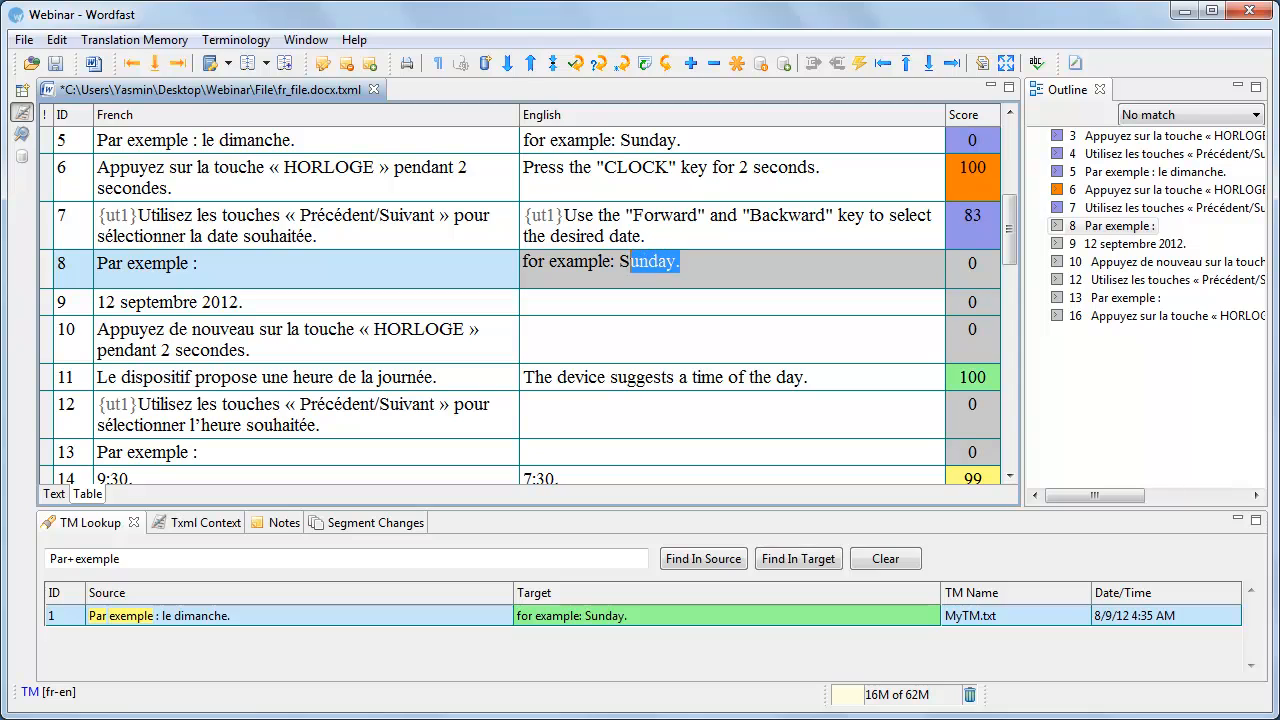
key("shift+Left")
key("BackSpace")
key("alt+Down")
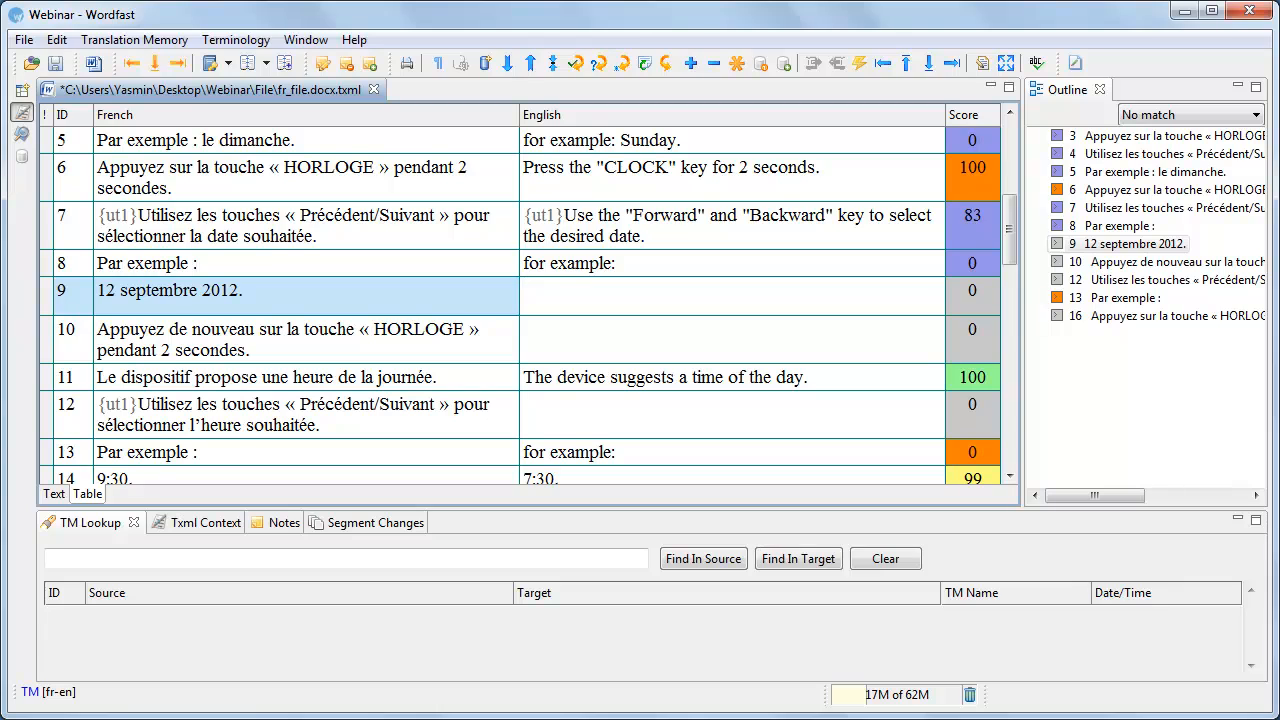
Enter "12" in segment 9's target and transfer the word "septembre" from the source after it.
type("1")
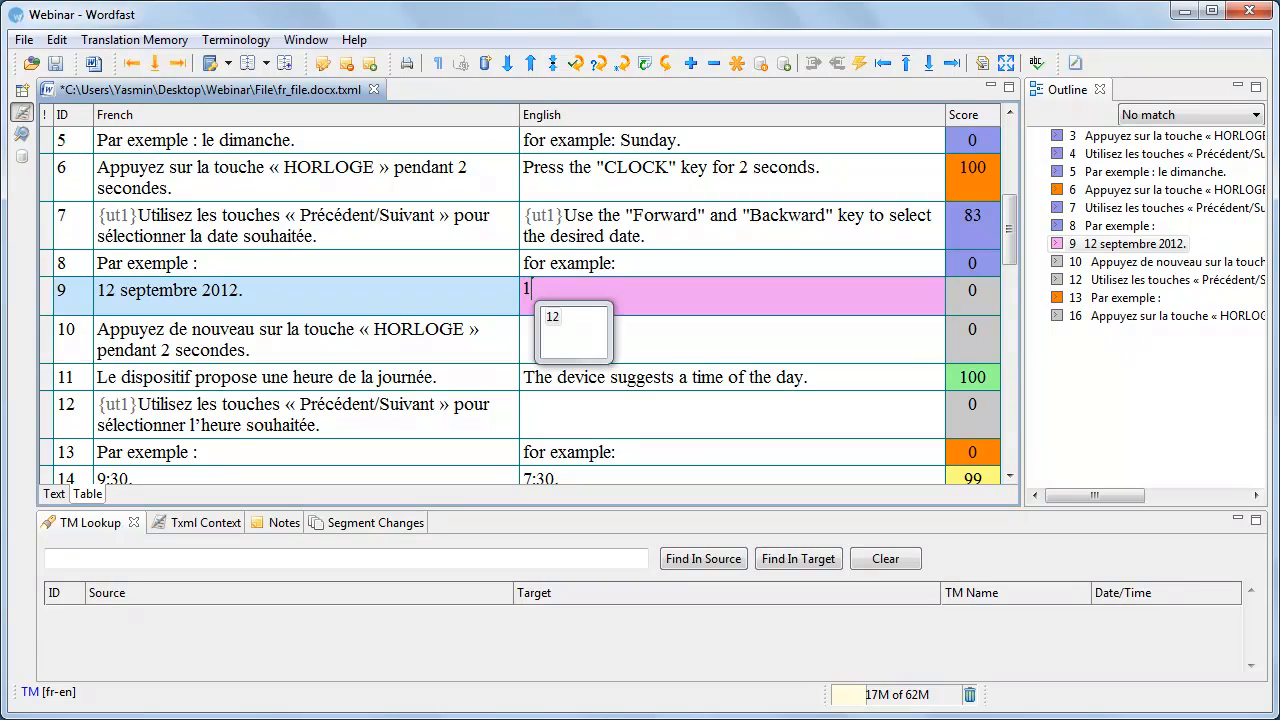
type("2")
key("ctrl+Tab")
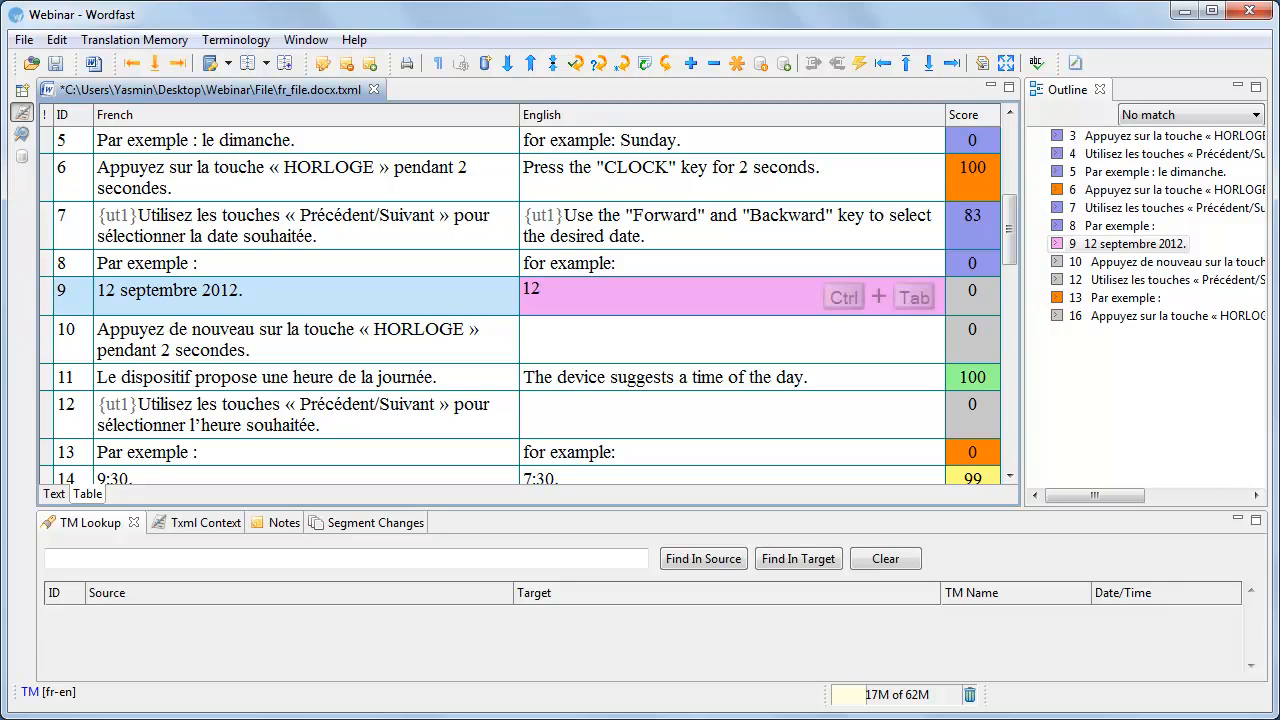
key("ctrl+Tab")
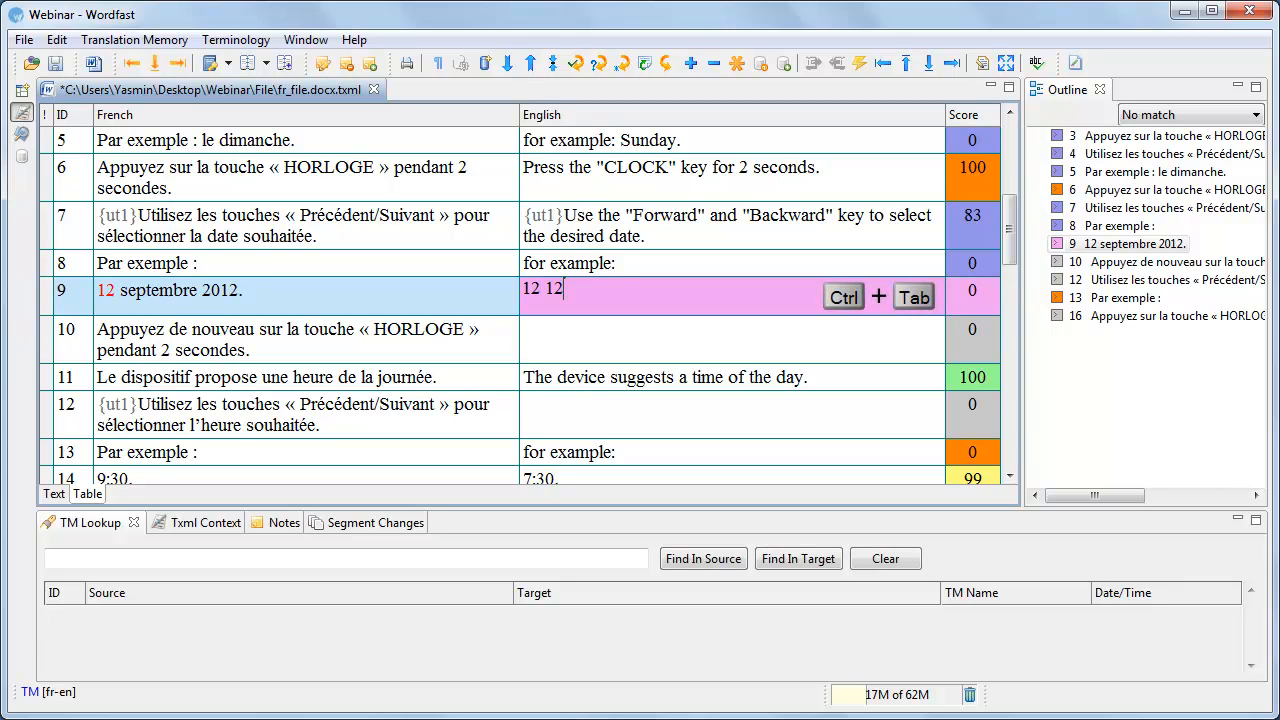
key("ctrl+Tab")
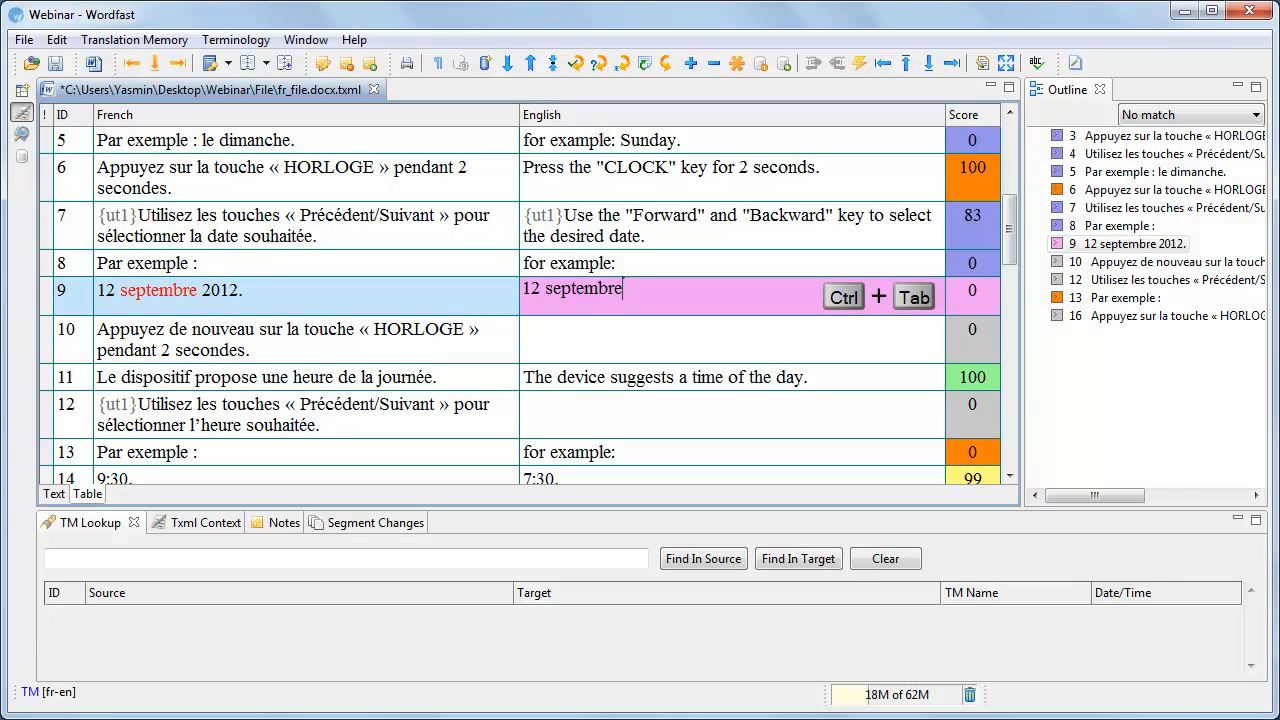
key("ctrl+Tab")
key("ctrl+Tab")
key("ctrl+Tab")
key("ctrl+Tab")
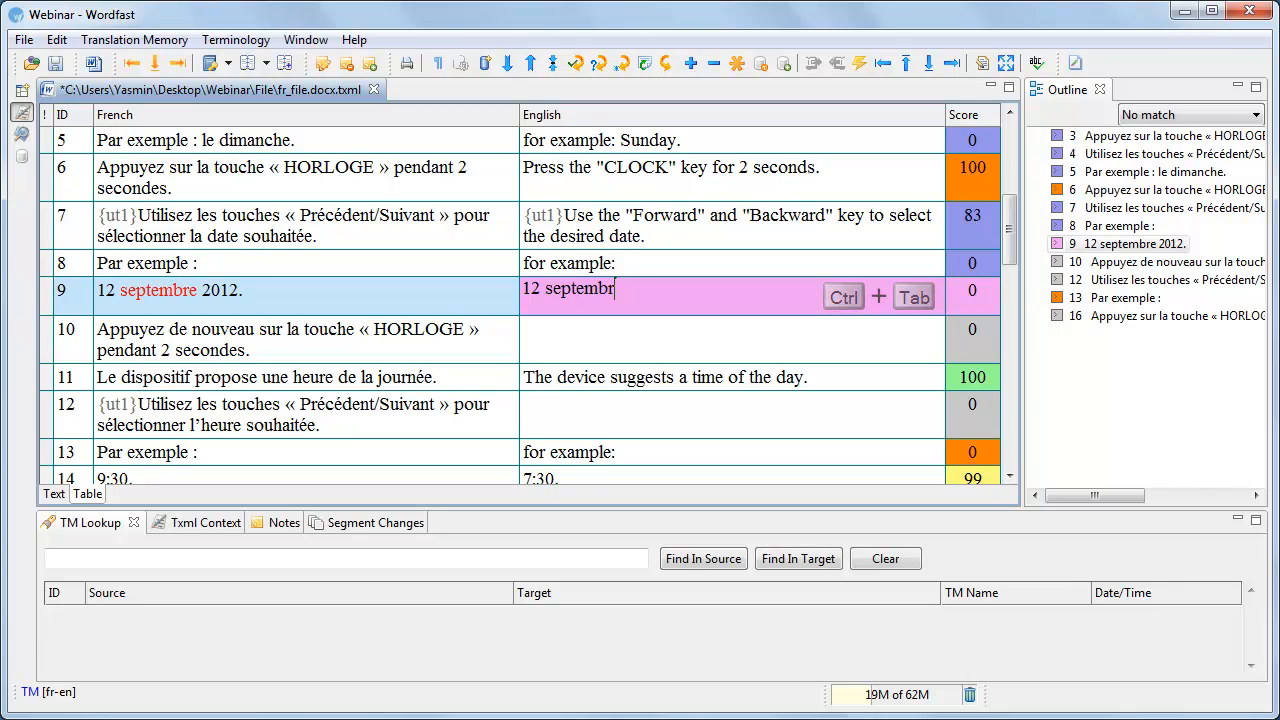
Correct "septembre" to "September" in segment 9's target, with its first letter capitalised.
key("BackSpace")
key("BackSpace")
type("er")
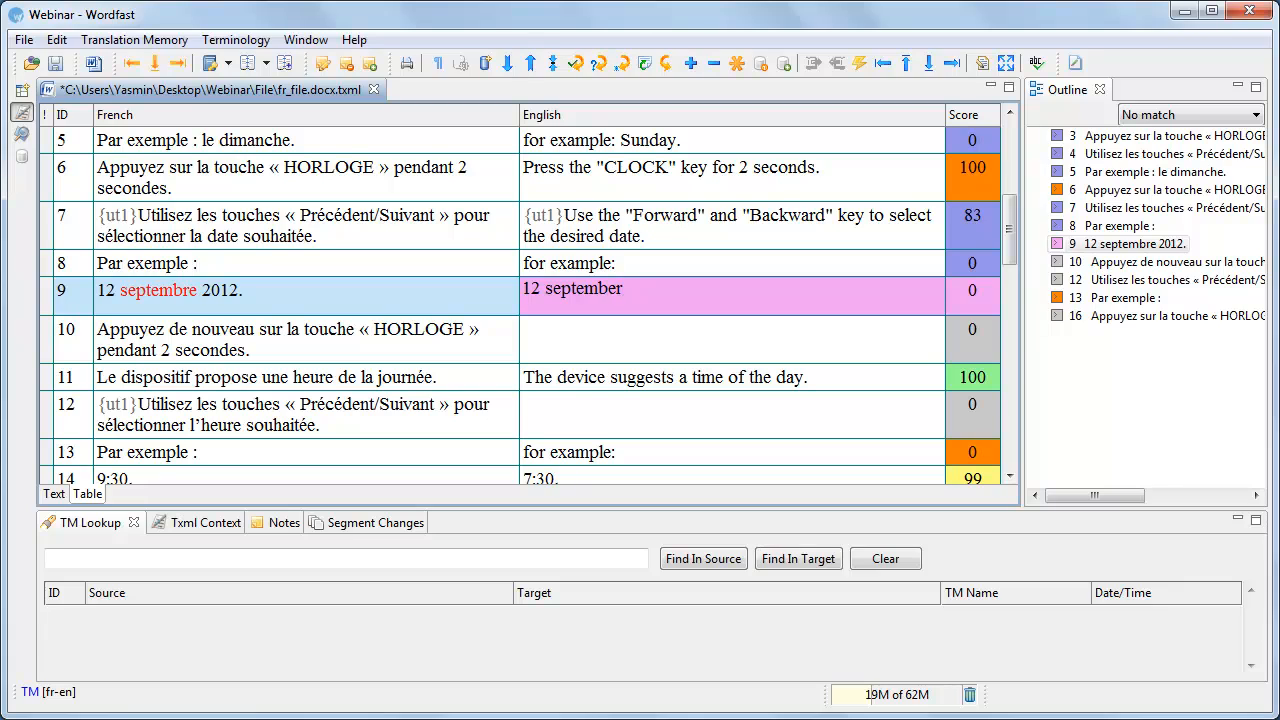
key("shift+F3")
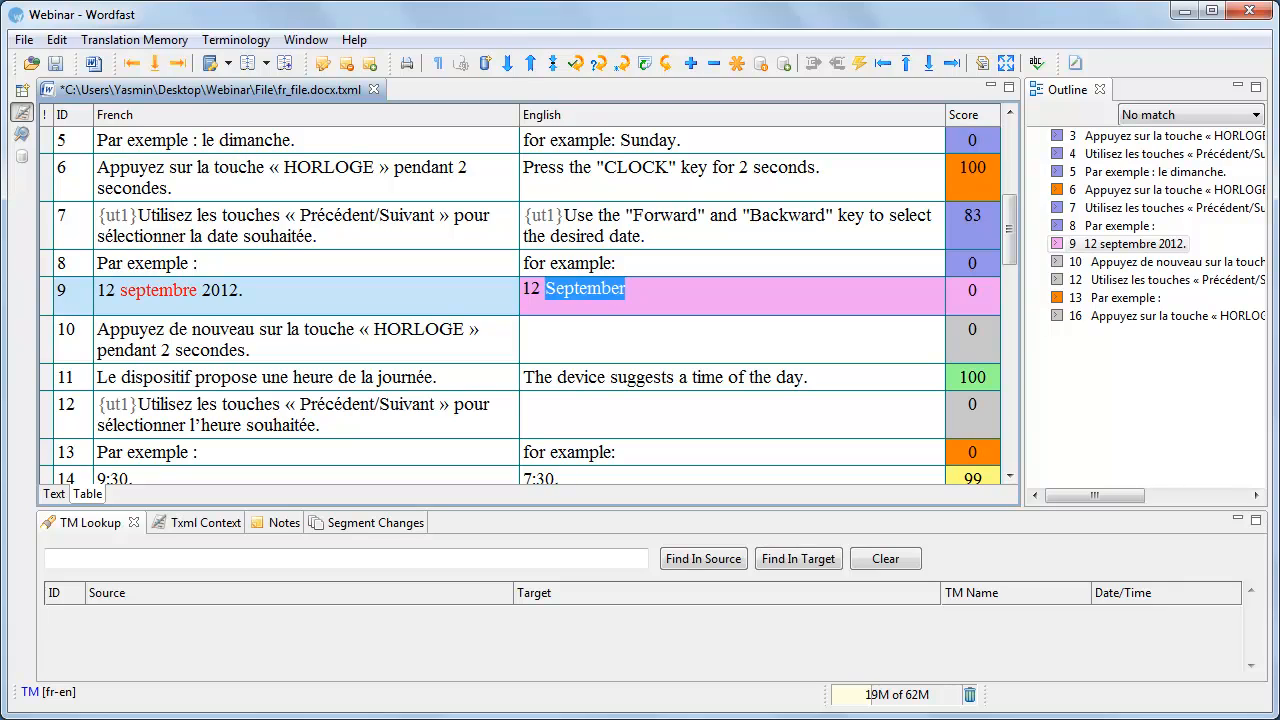
key("Right")
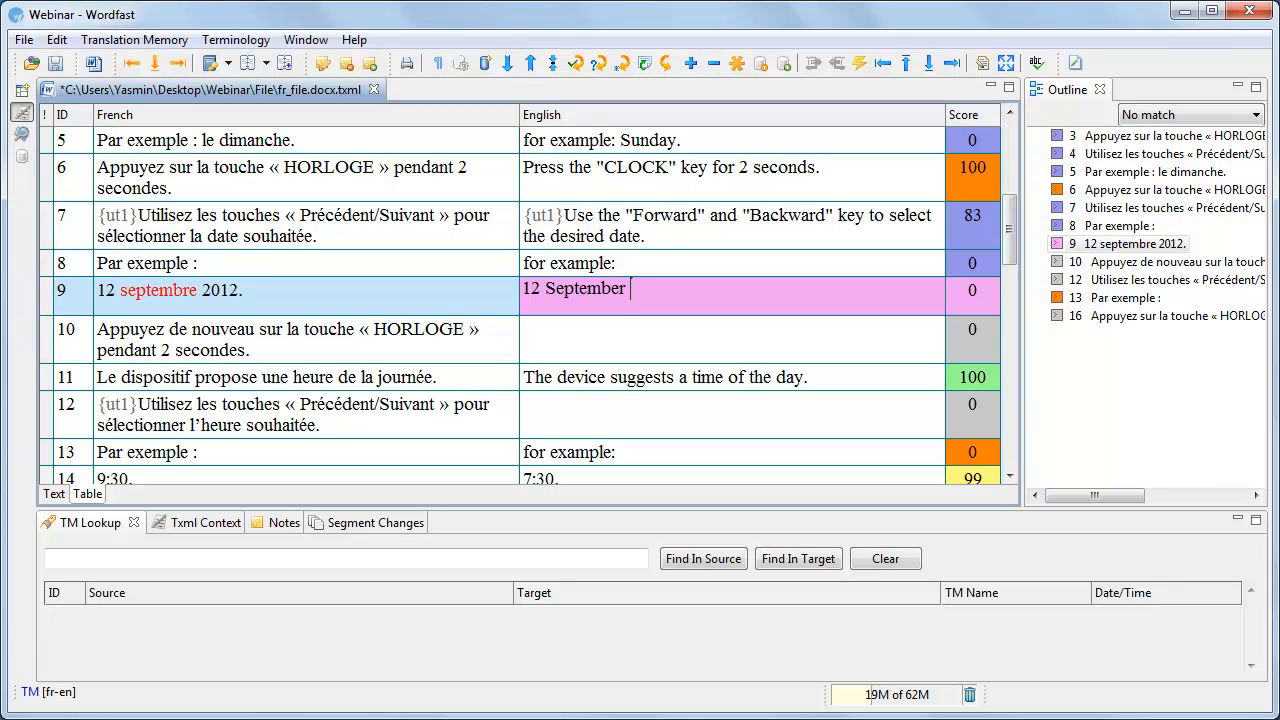
Complete segment 9 with the auto-suggested "2012." and commit the segment.
type("2")
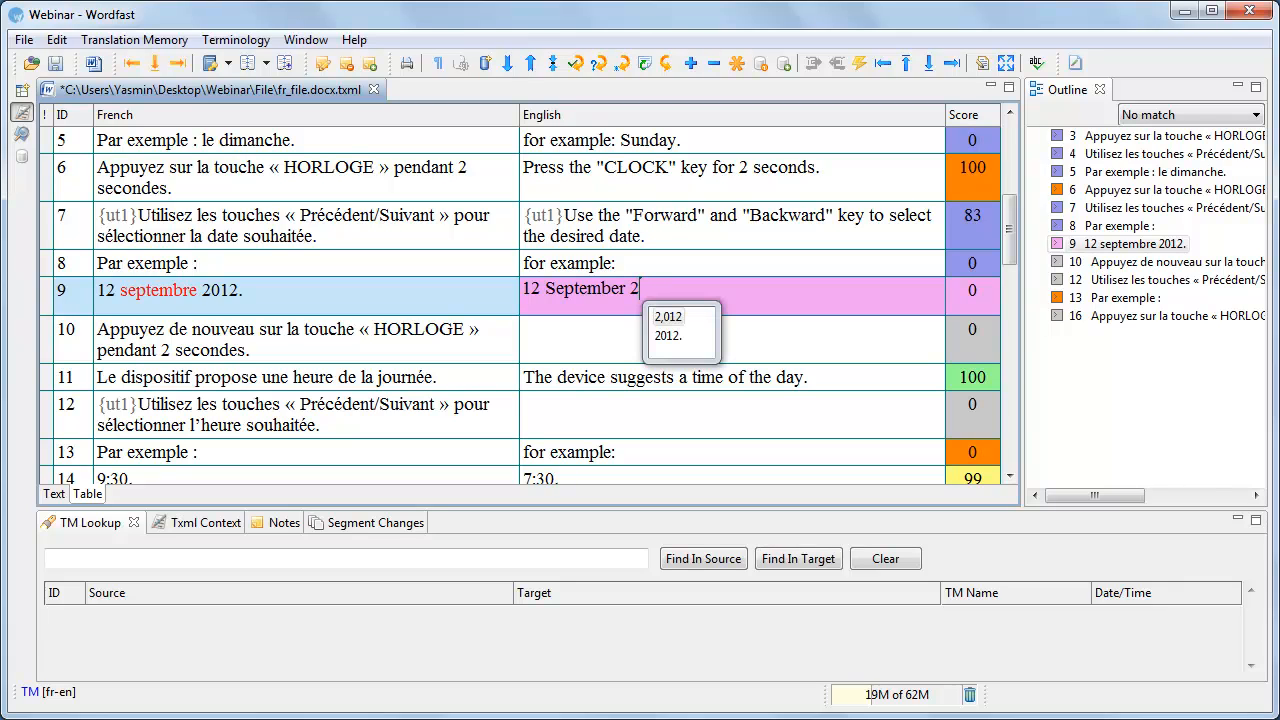
key("Down")
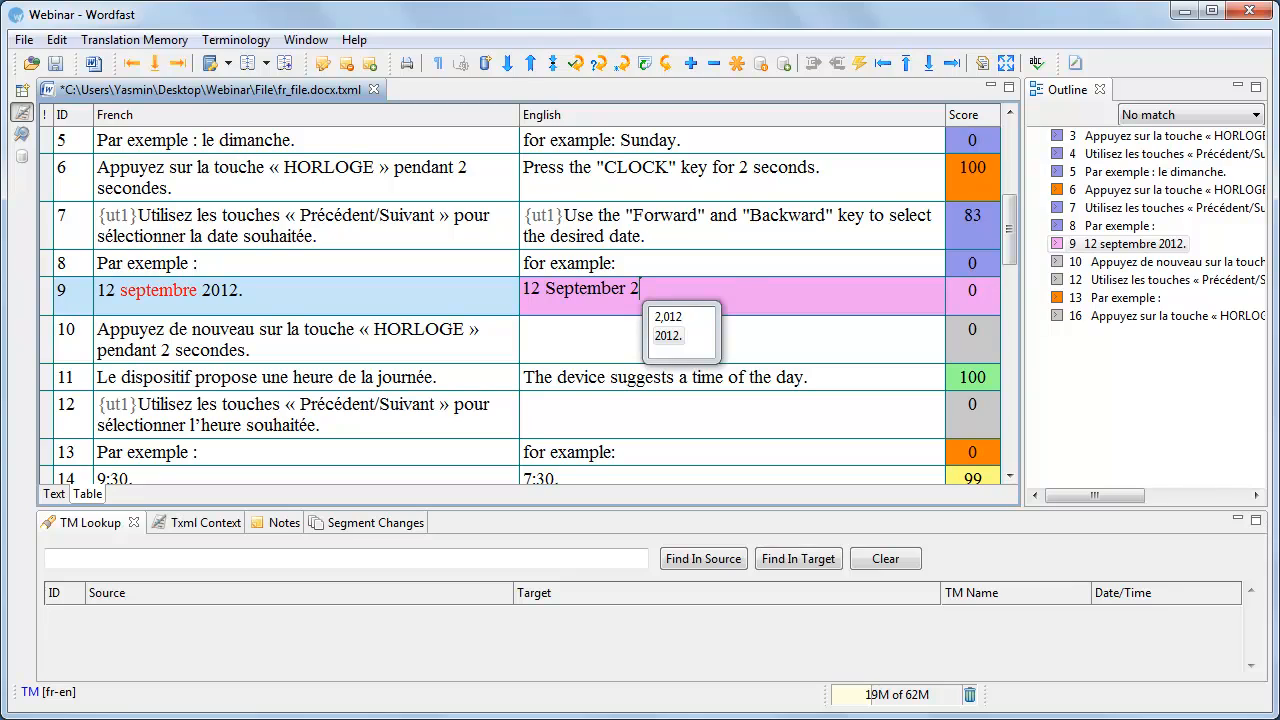
key("Return")
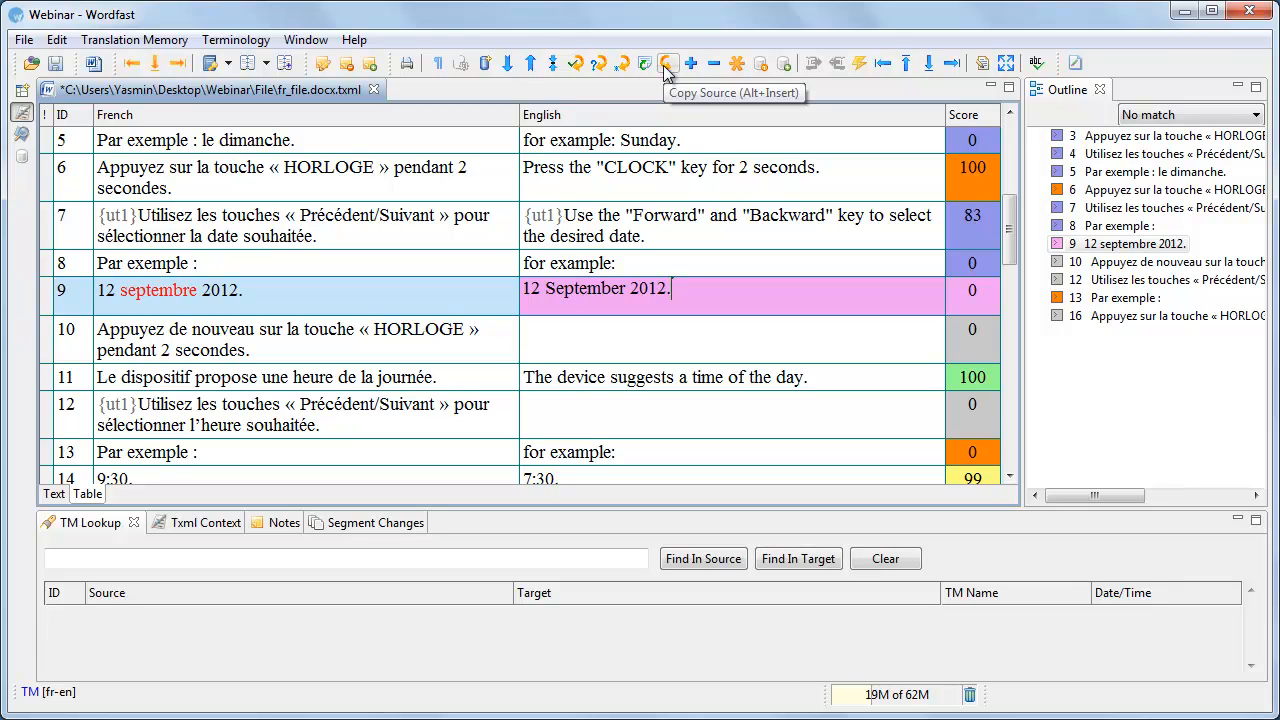
key("alt+Down")
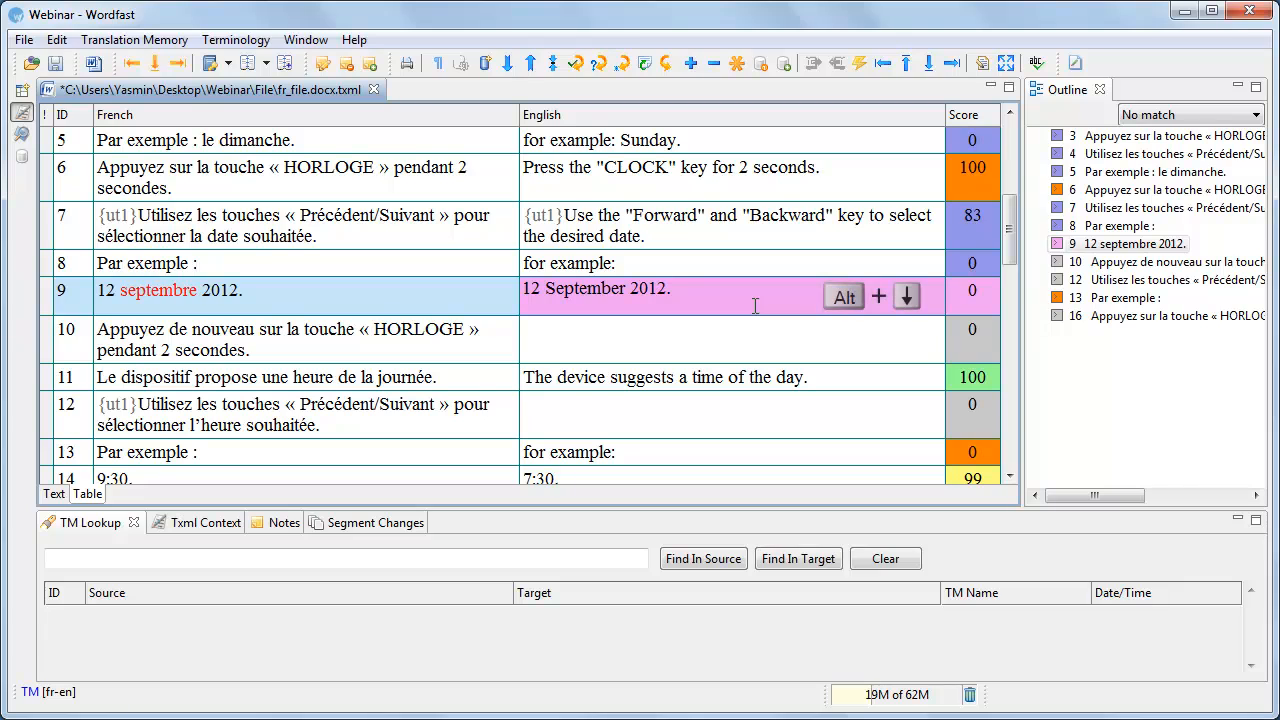
key("alt+Down")
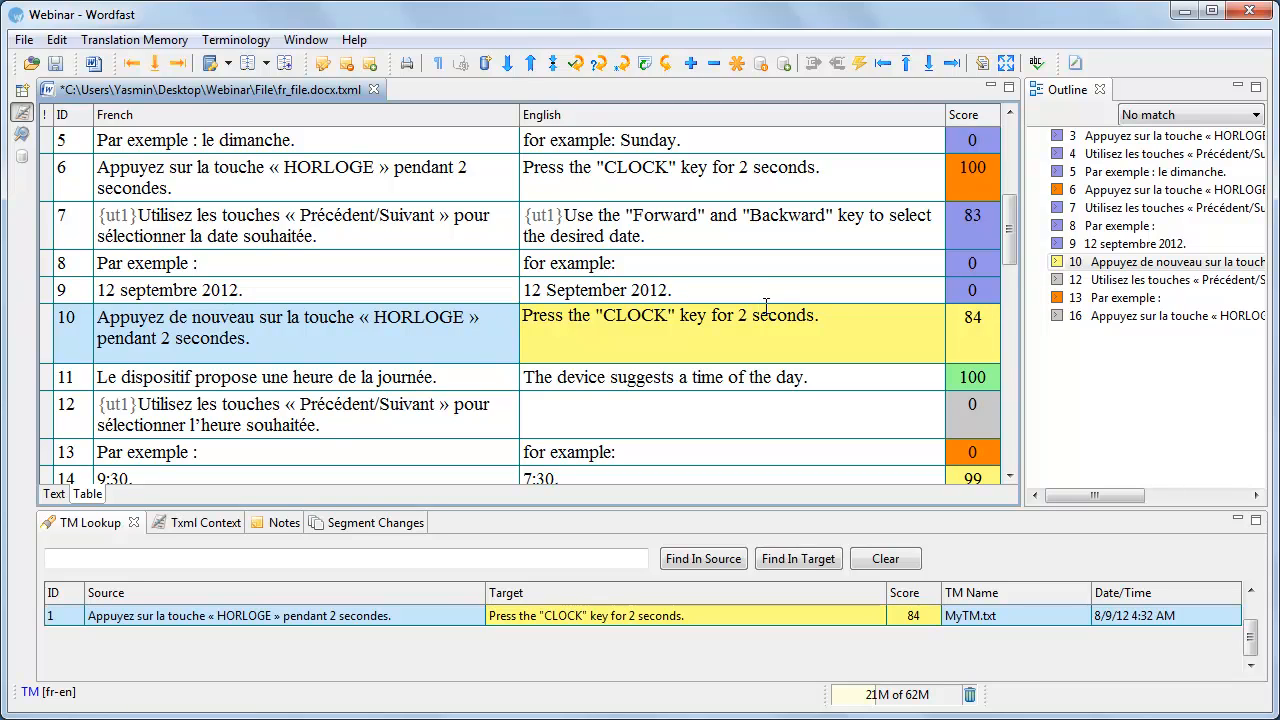
Add "again" before the full stop in segment 10's fuzzy match, commit it, and accept segment 11's exact match.
left_click(815, 316)
type("again")
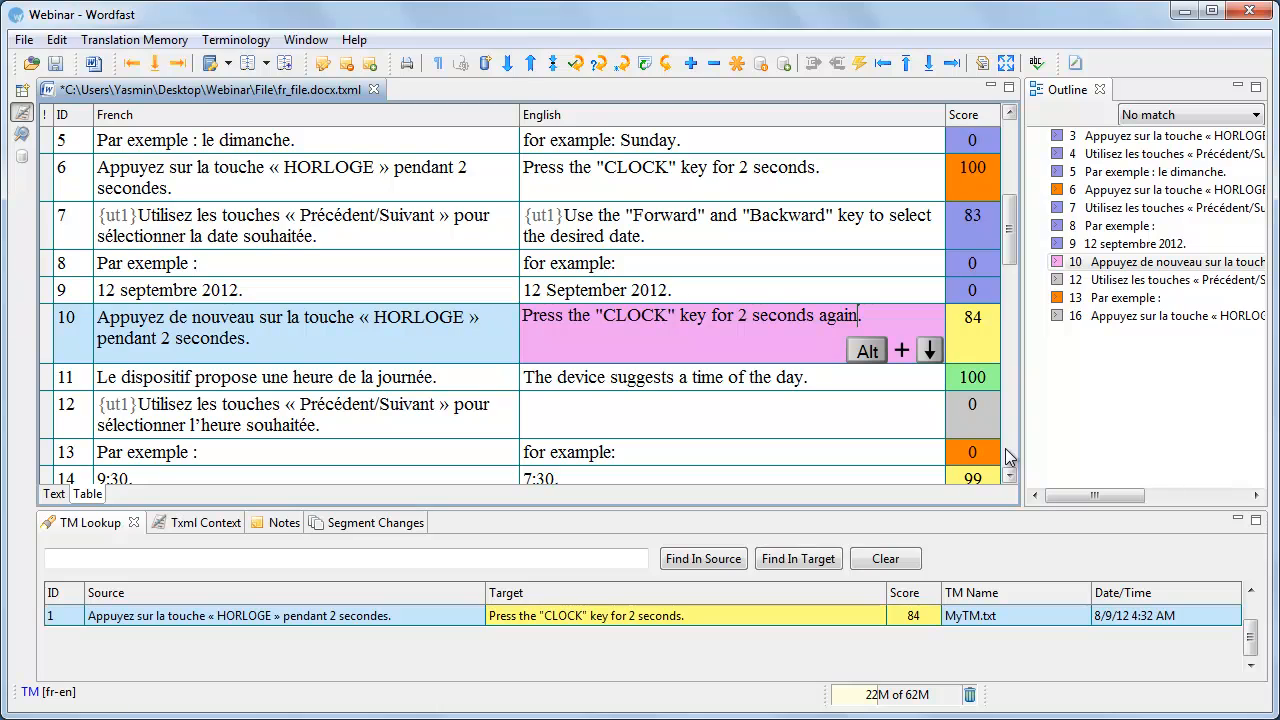
key("alt+Down")
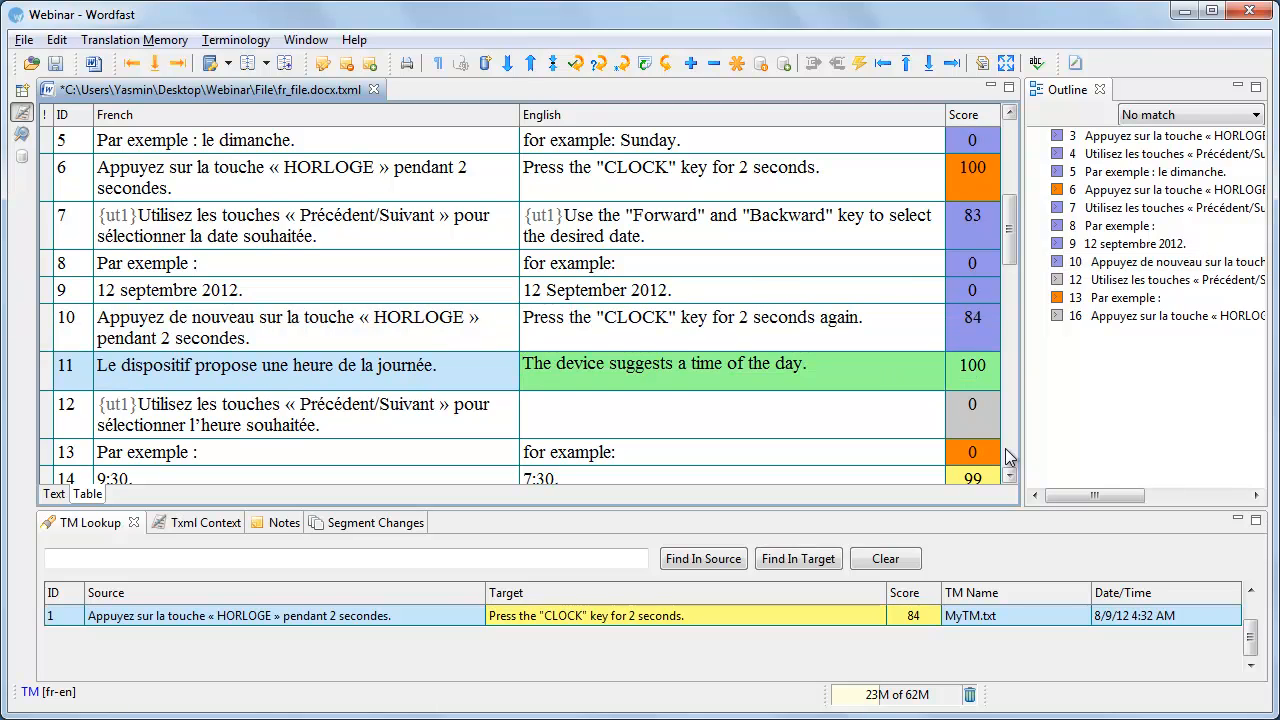
key("alt+Down")
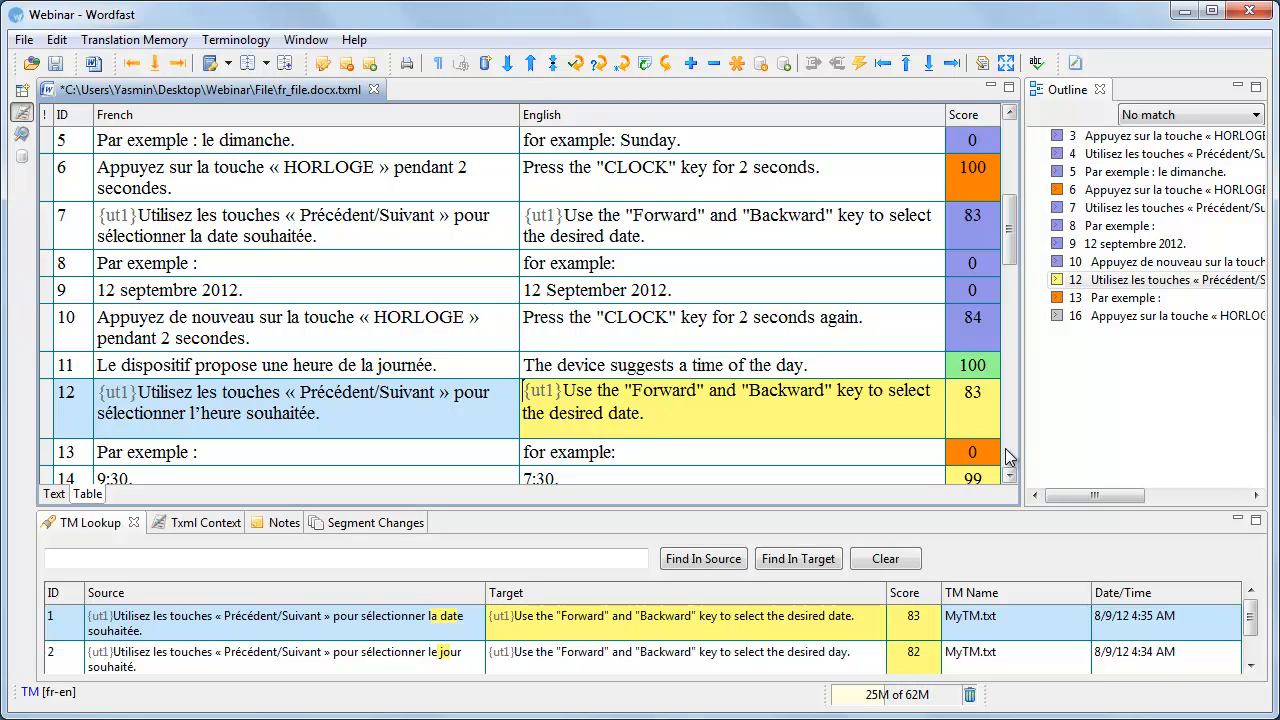
Replace "date" with "time" in segment 12's fuzzy match translation and commit the segment.
double_click(622, 414)
type("time")
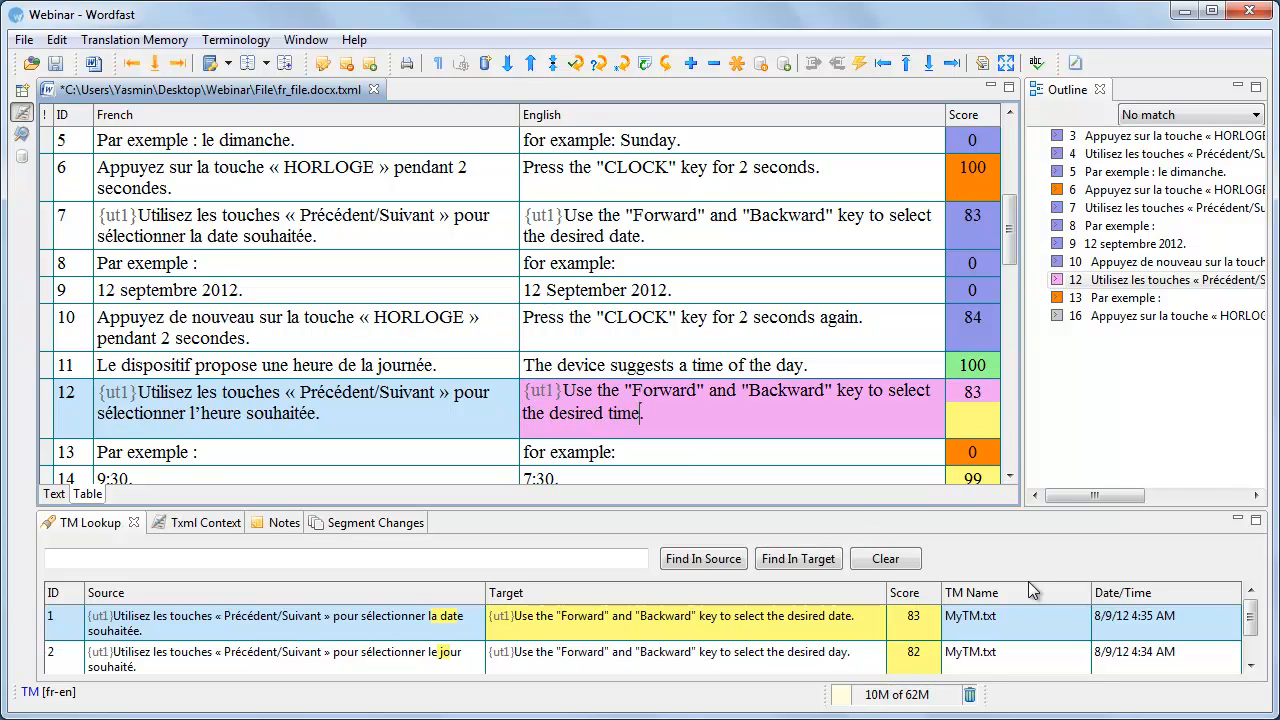
key("alt+Down")
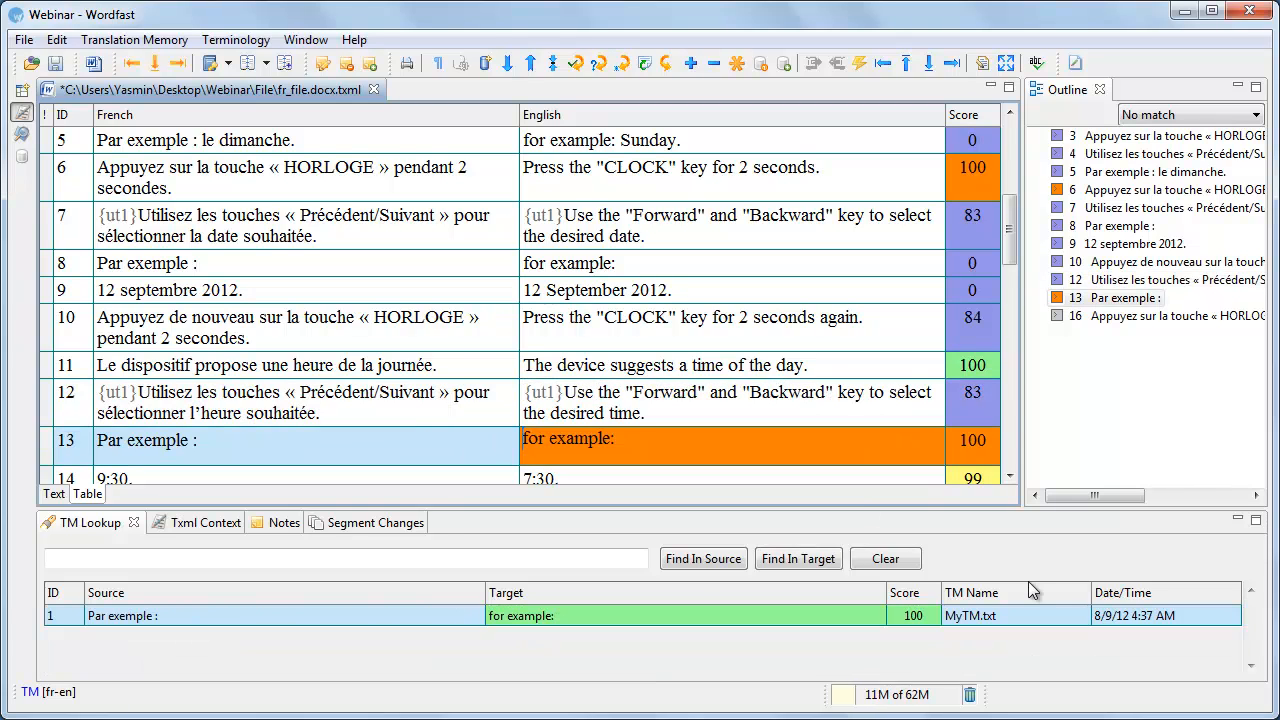
Accept segment 13's translation "for example:" and move on to segment 14.
left_click(1010, 478)
left_click(1010, 478)
left_click(1010, 478)
left_click(1010, 478)
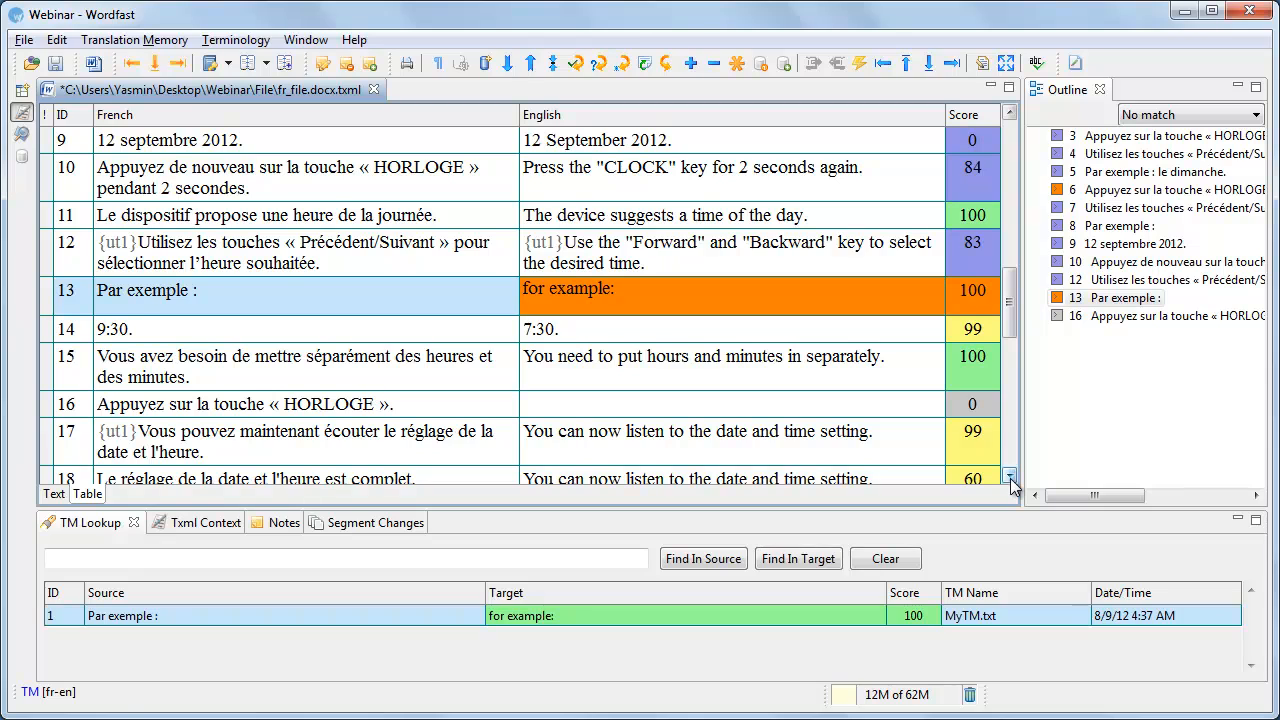
key("alt+Down")
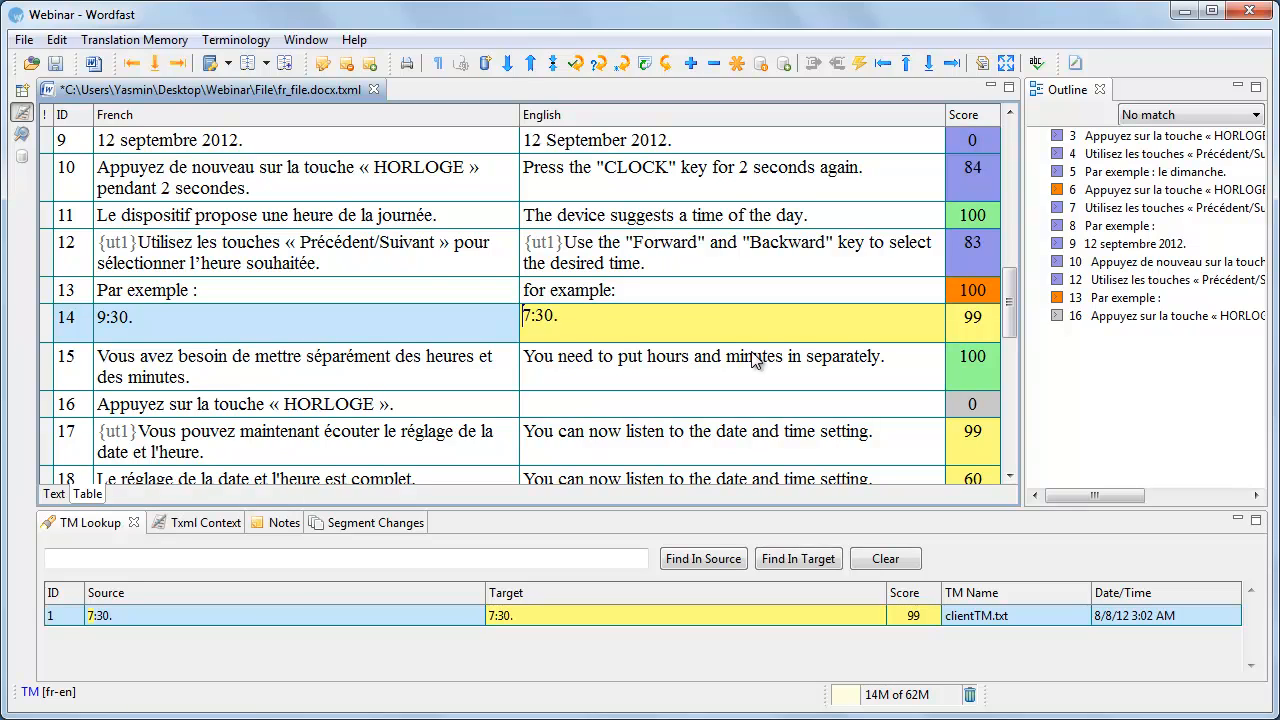
Enable replaceables for higher TM matches in the preferences, with number replacement switched on.
left_click(55, 40)
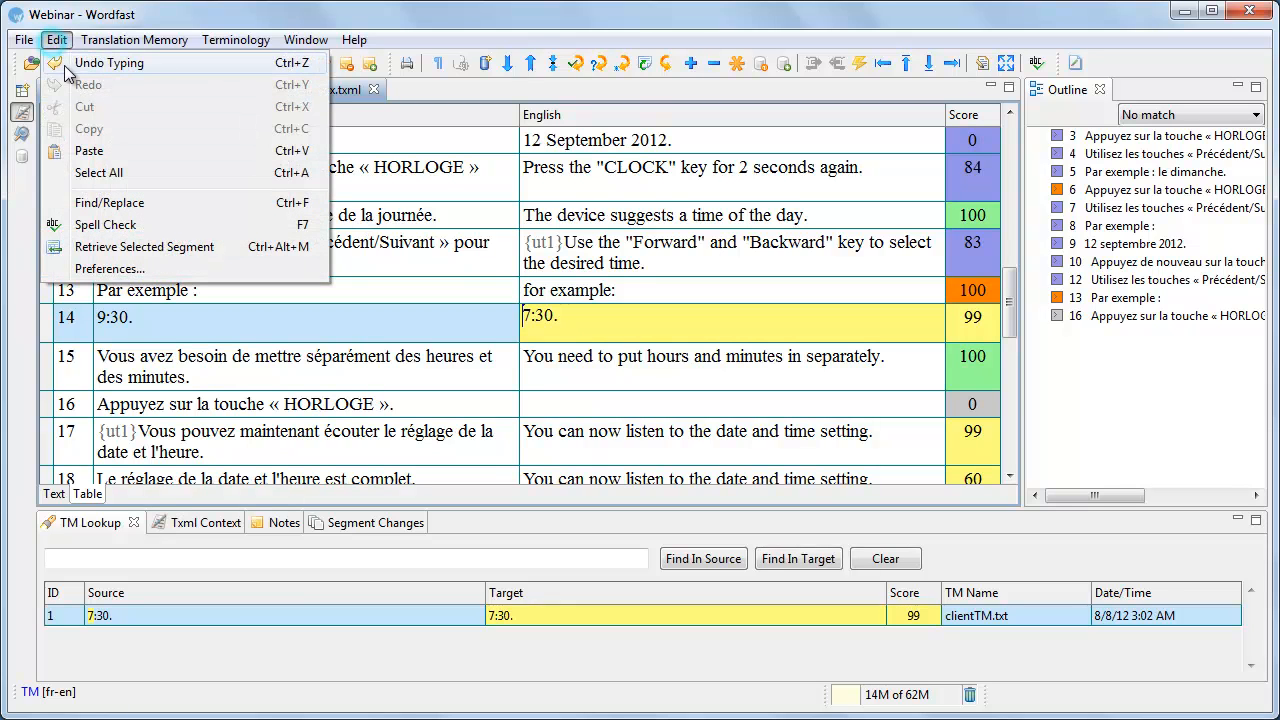
left_click(175, 265)
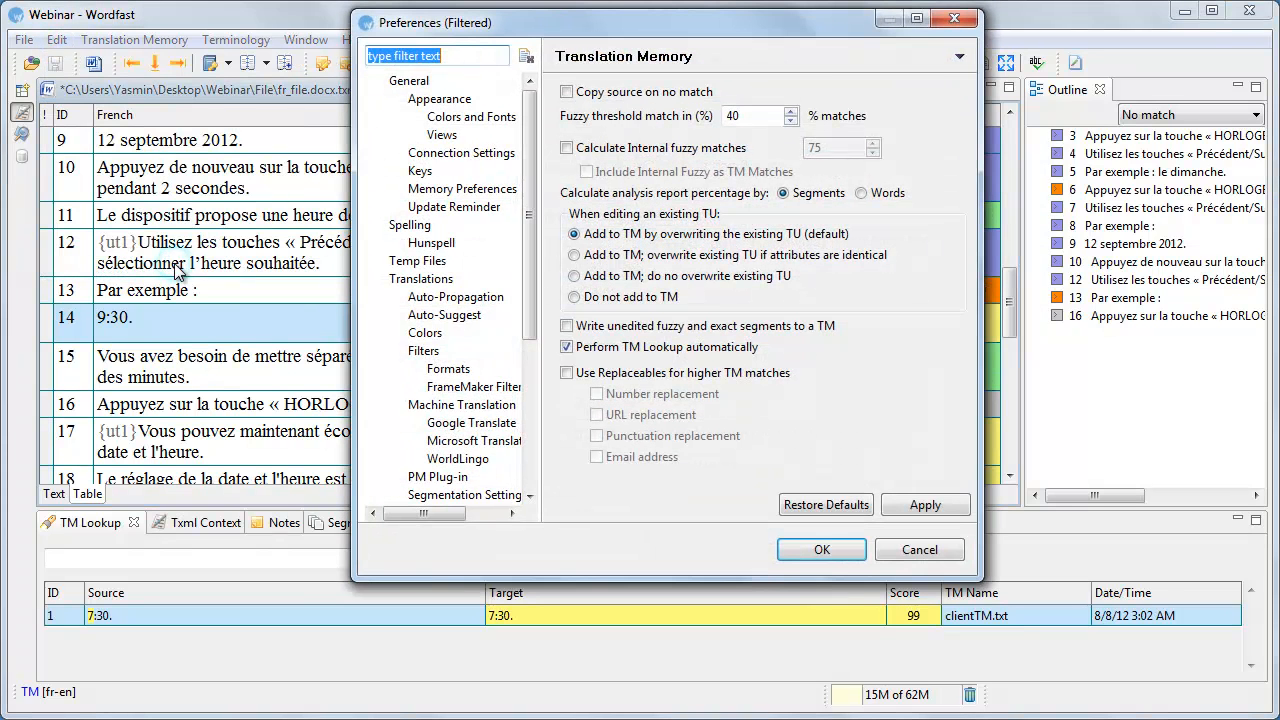
left_click(566, 374)
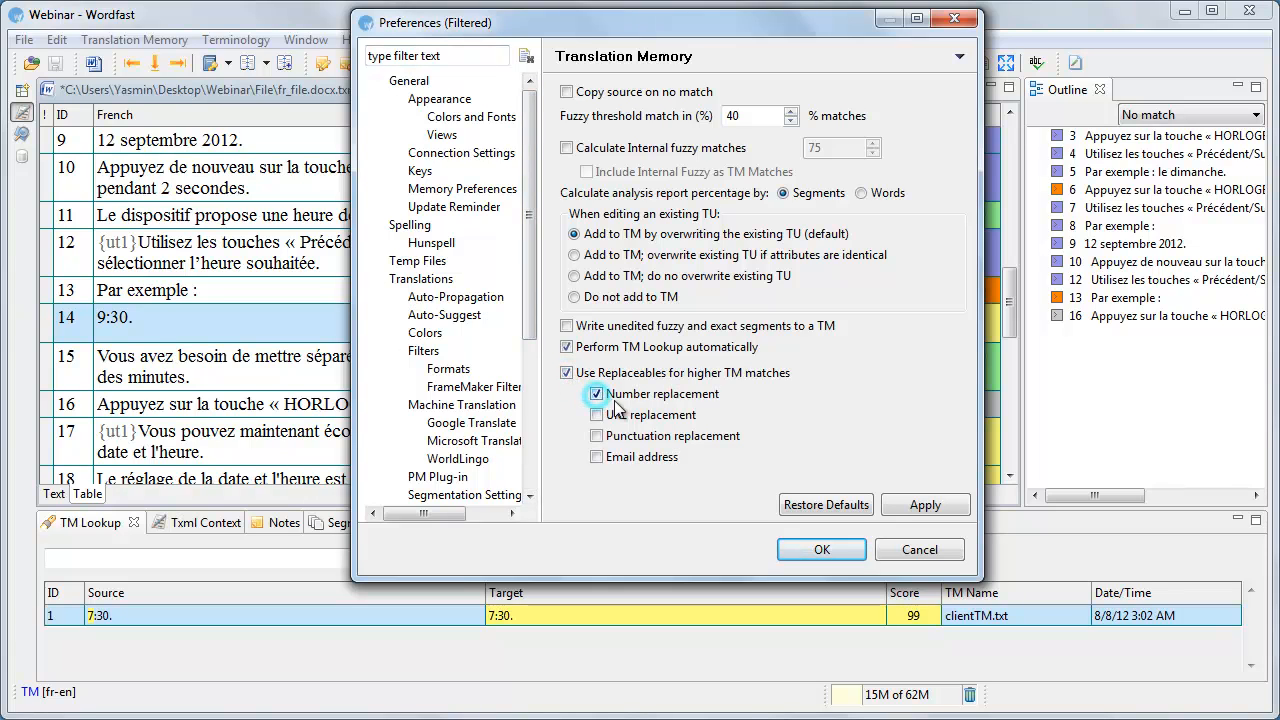
left_click(795, 553)
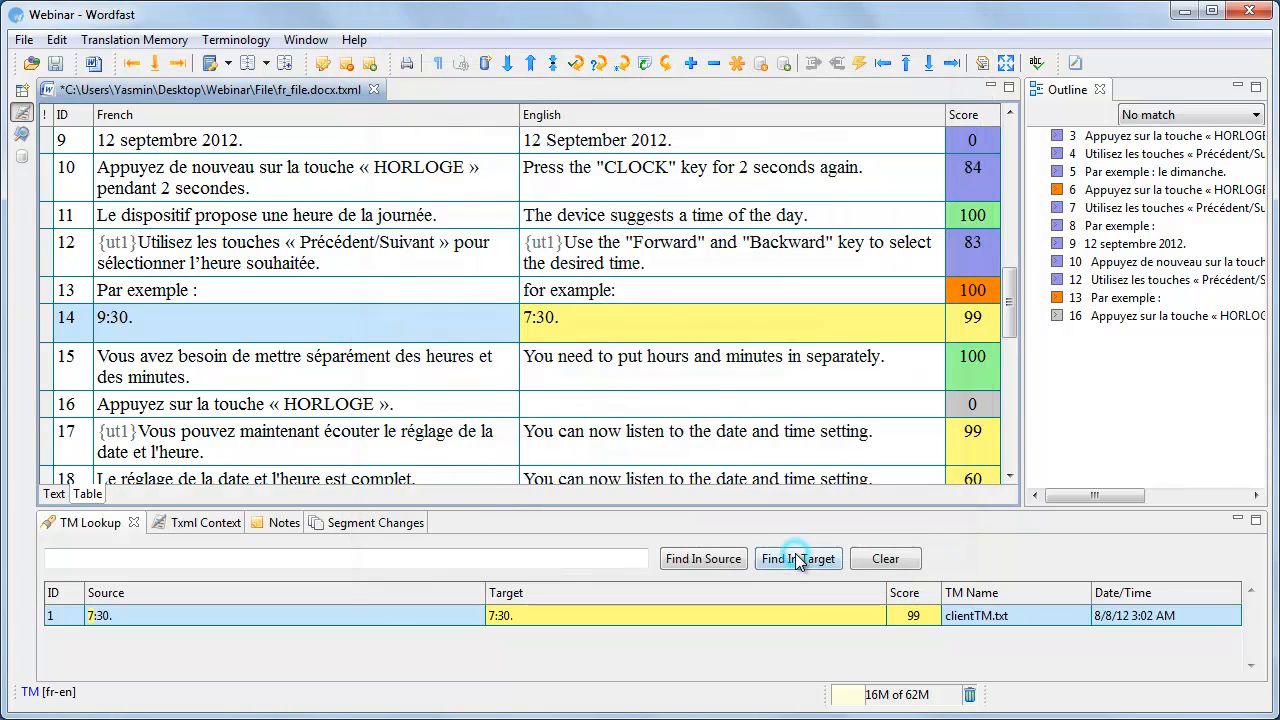
Leverage segment 14 again to retrieve "9:30." and accept the match, advancing to segment 16.
left_click(553, 64)
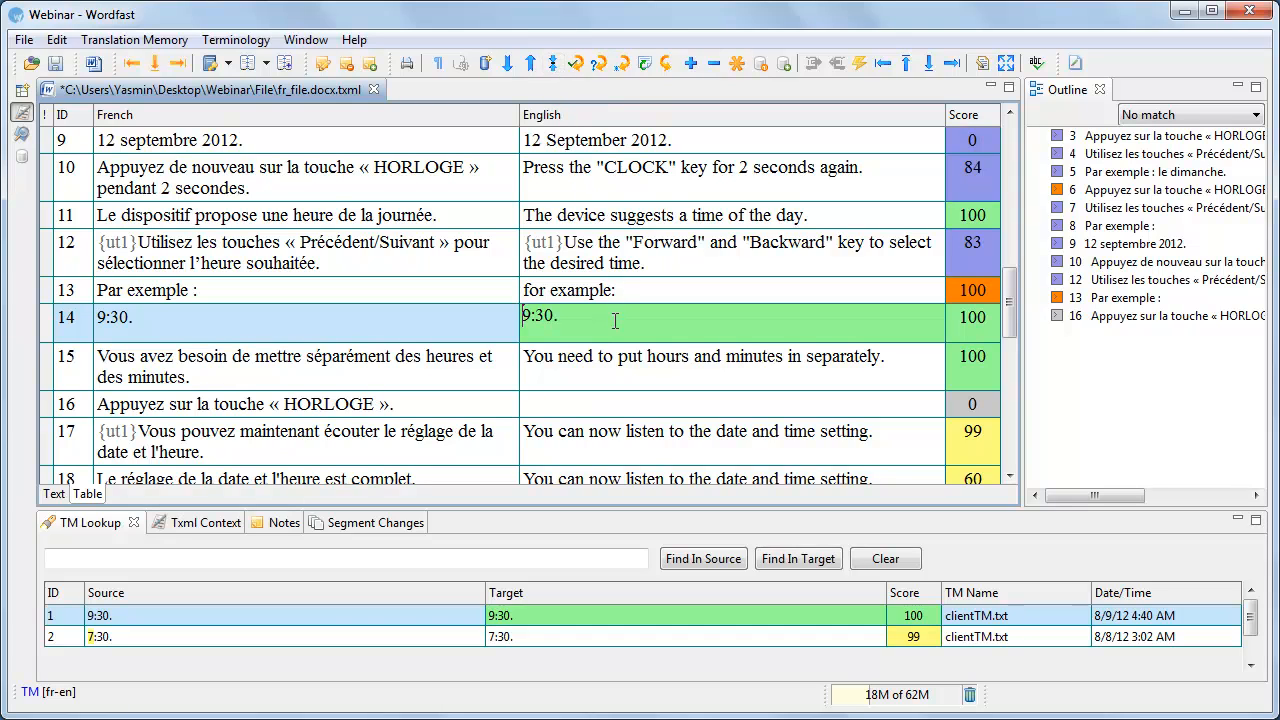
key("alt+Down")
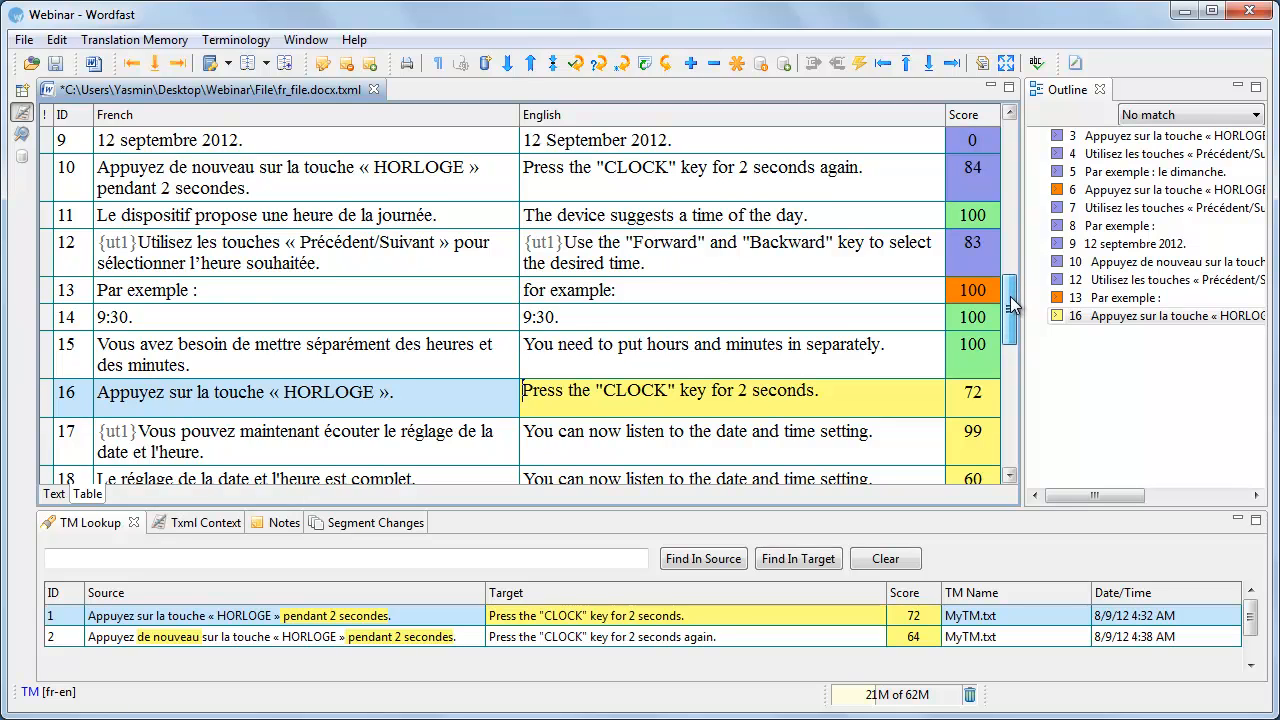
Browse the alternative fuzzy matches for segment 16 and return to the one without "again".
left_click_drag(1012, 298, 1029, 322)
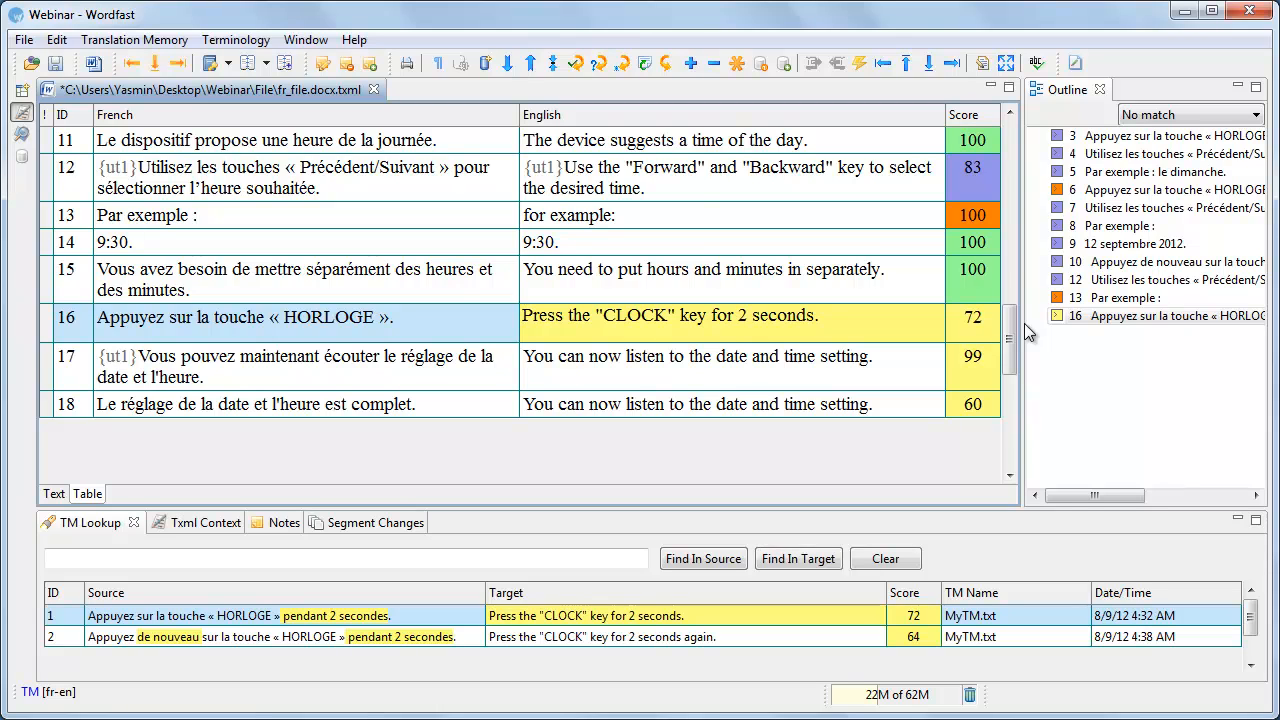
key("alt+Right")
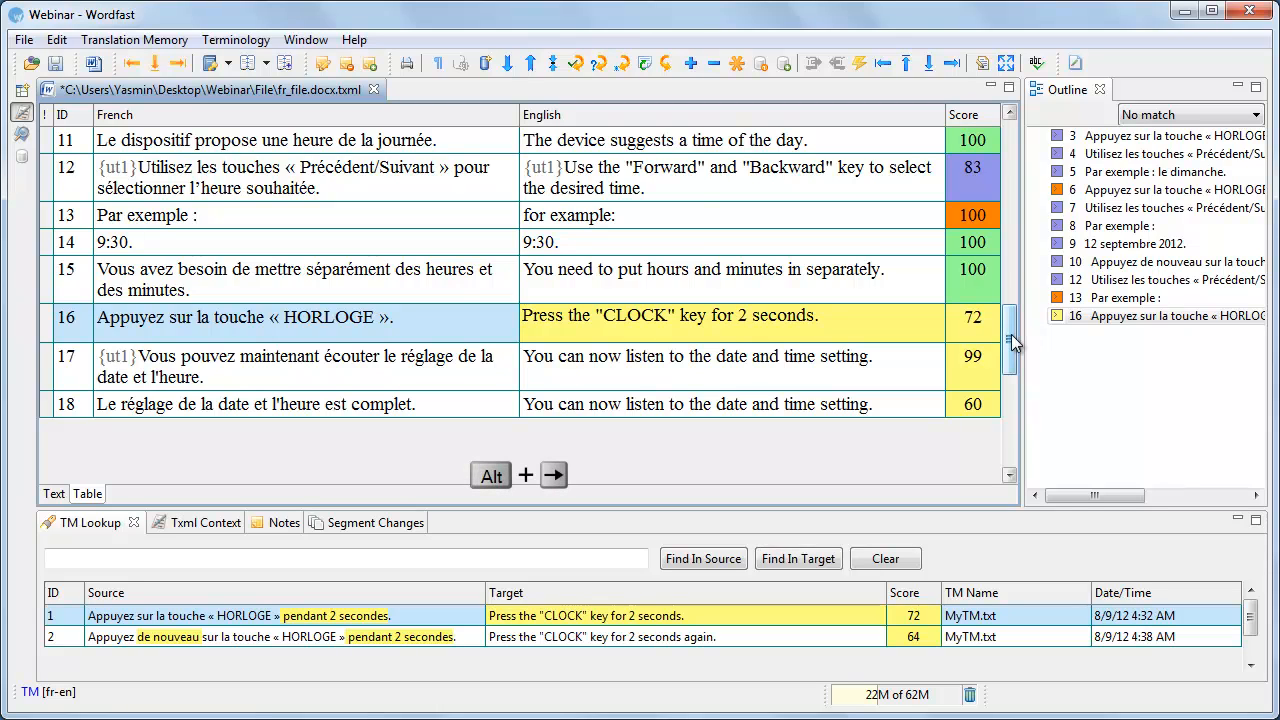
key("alt+Left")
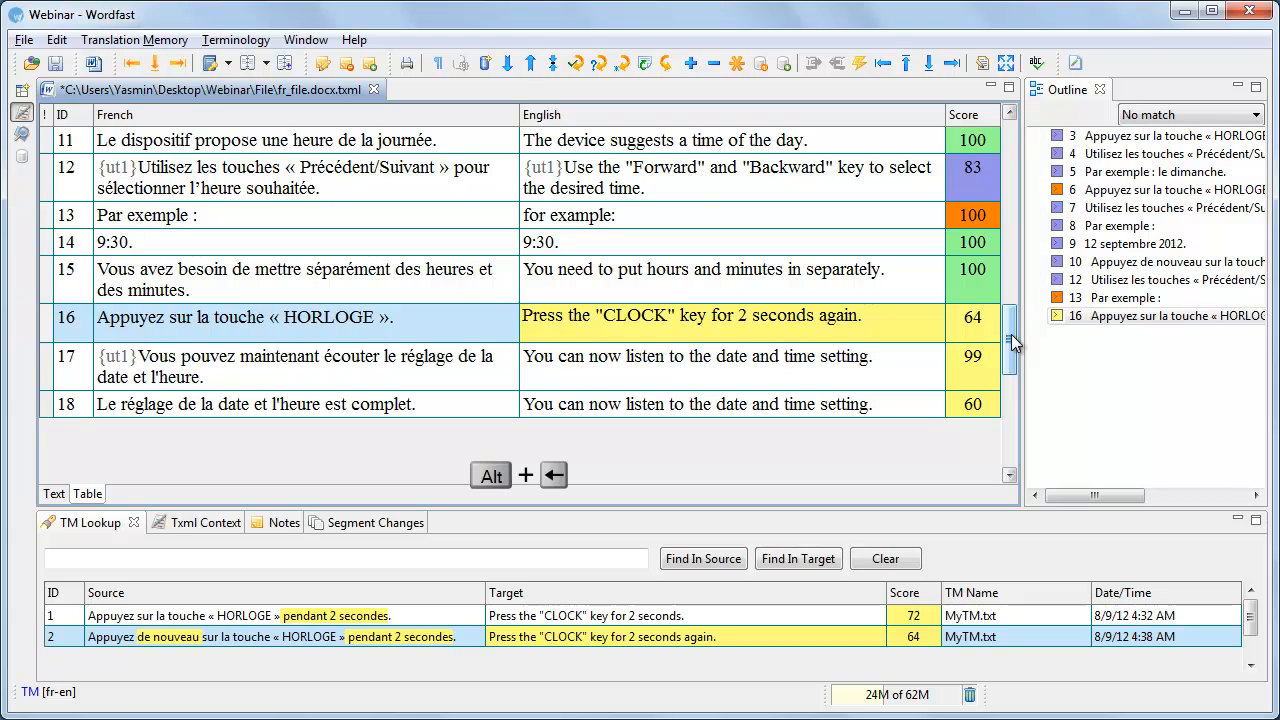
key("alt+Left")
key("alt+Right")
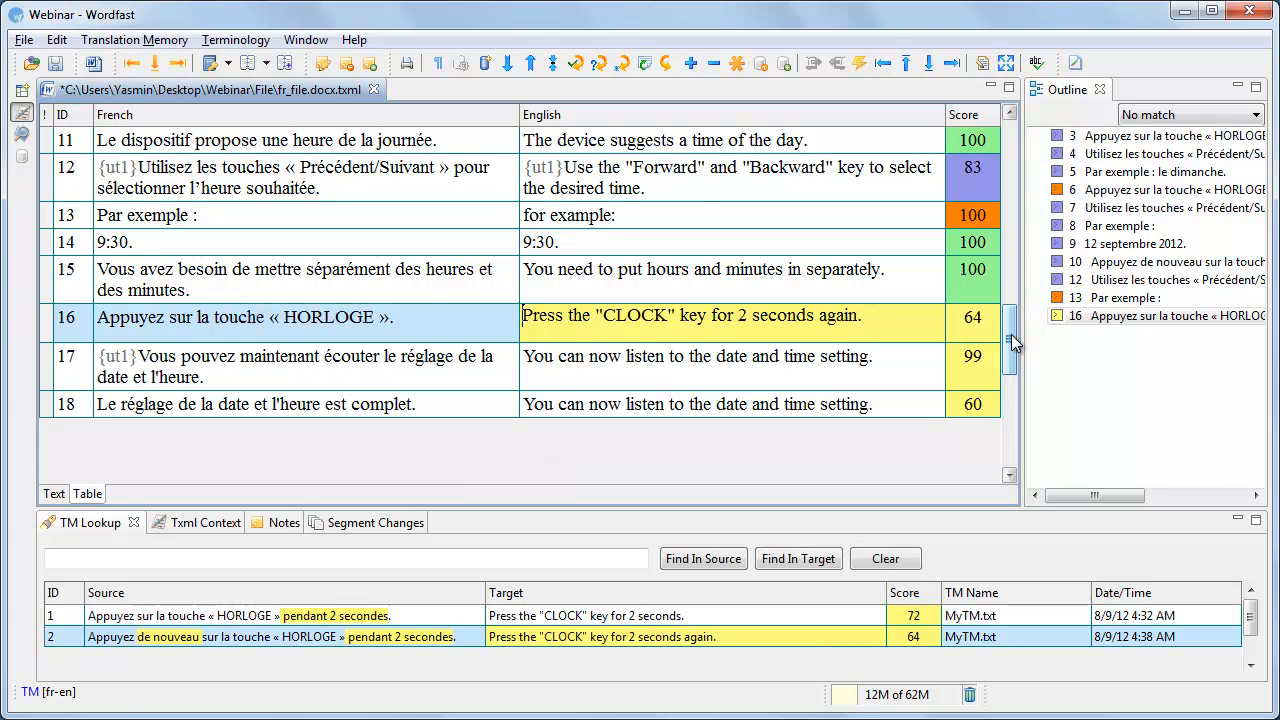
key("alt+Right")
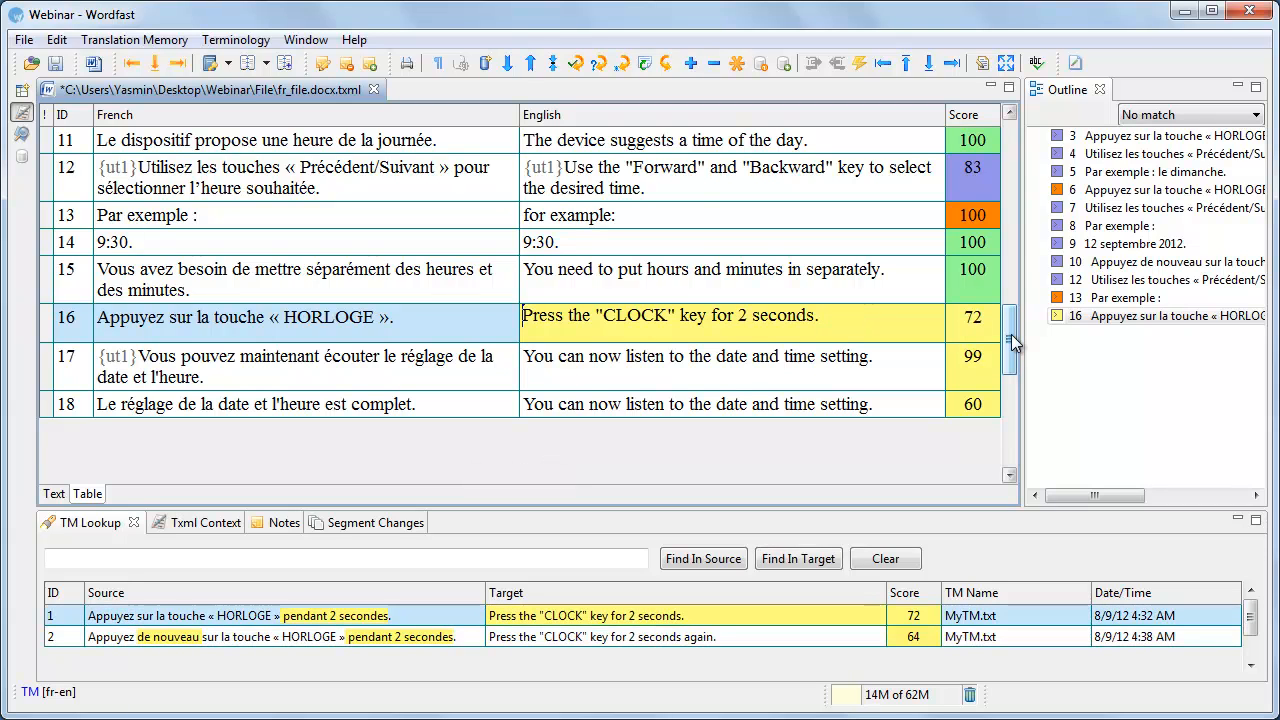
Delete "for 2 seconds" from segment 16's target and commit the segment.
left_click_drag(815, 316, 712, 307)
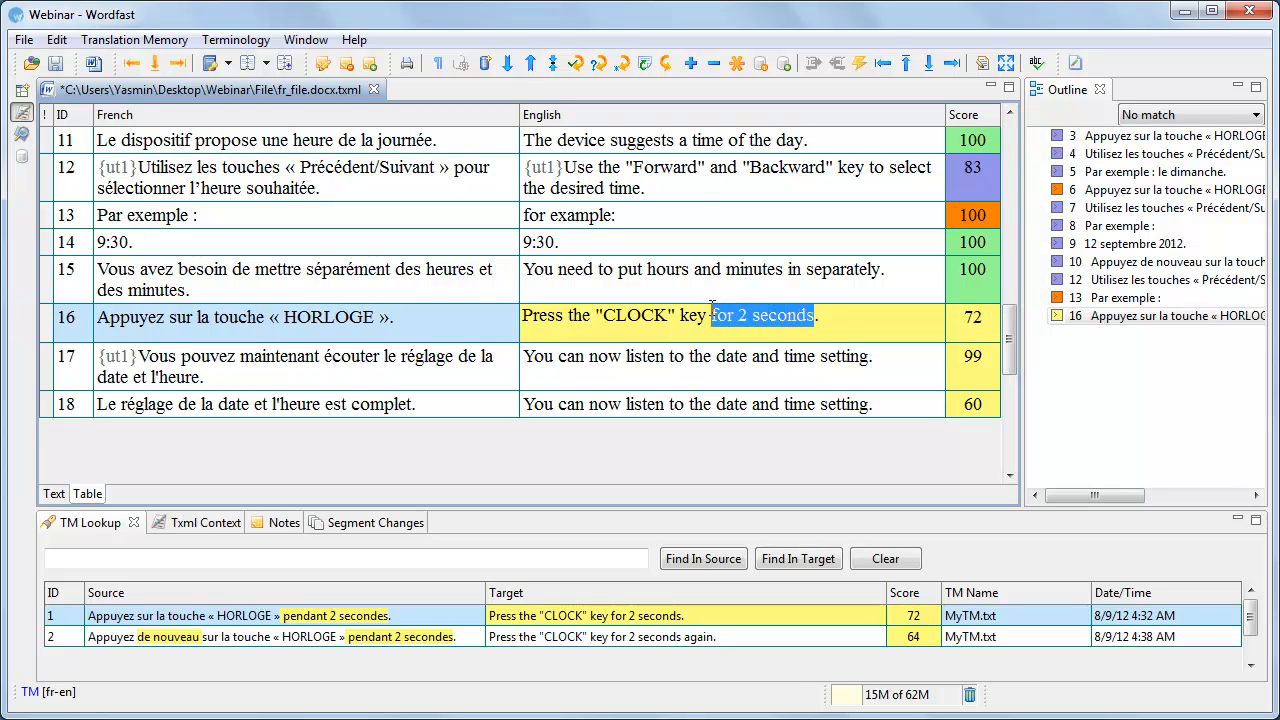
key("Delete")
key("alt+Down")
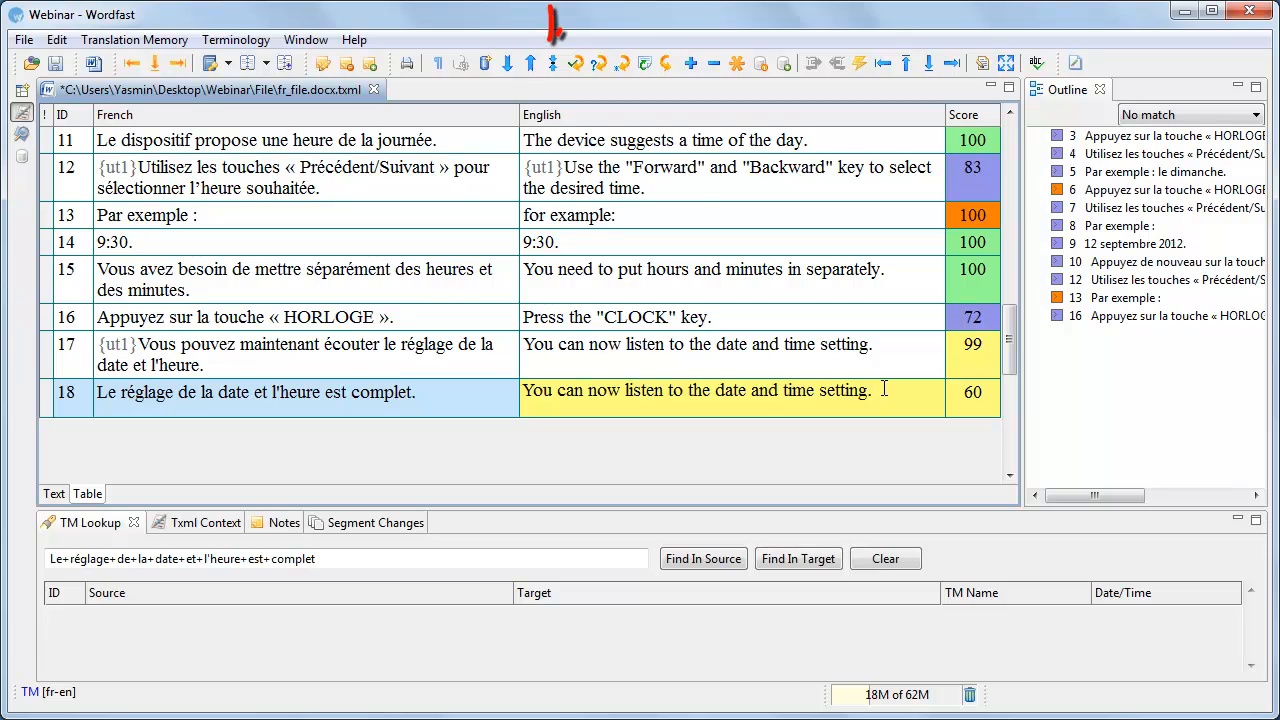
Leverage segment 18 against the TM and replace "You can now listen to" in its target with "Setting up".
left_click(553, 64)
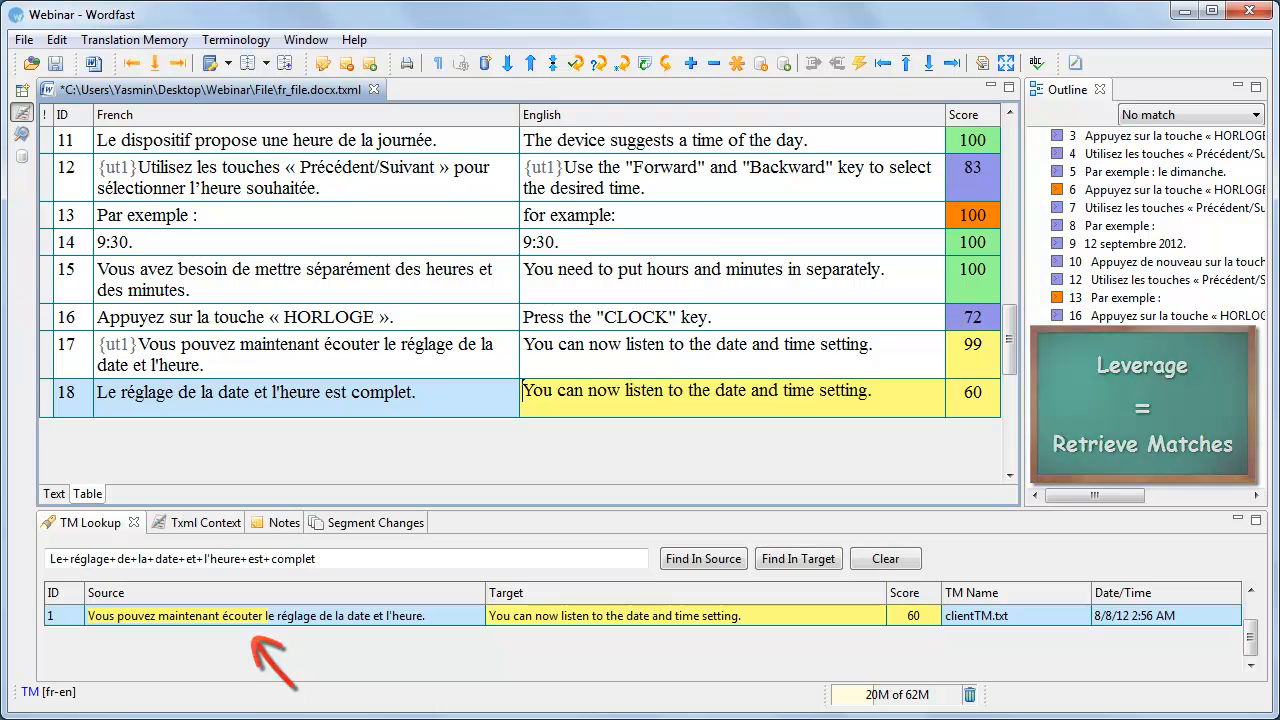
left_click_drag(685, 391, 523, 391)
type("Setting up")
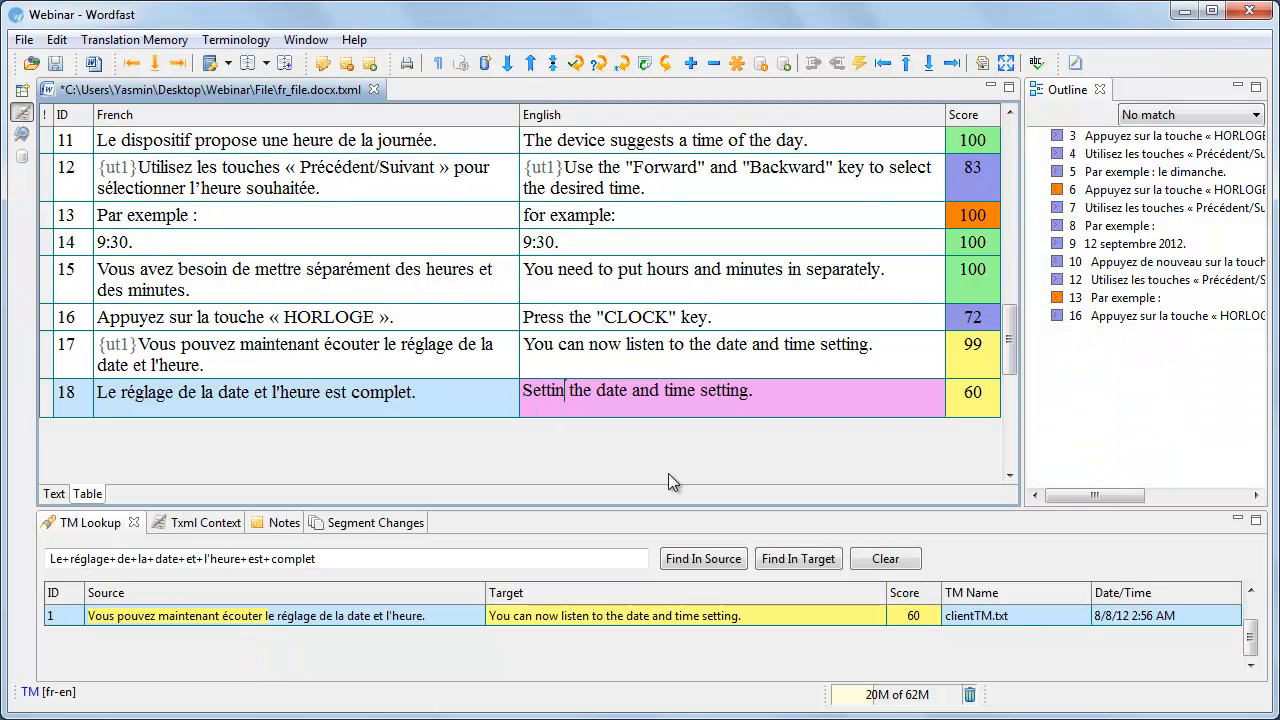
Replace the final word "setting" in segment 18 with "is complet", then commit the segment and continue from the beginning of the file.
key("End")
key("Left")
key("BackSpace")
key("BackSpace")
key("BackSpace")
key("BackSpace")
key("BackSpace")
key("BackSpace")
key("BackSpace")
type("is complet")
key("alt+Down")
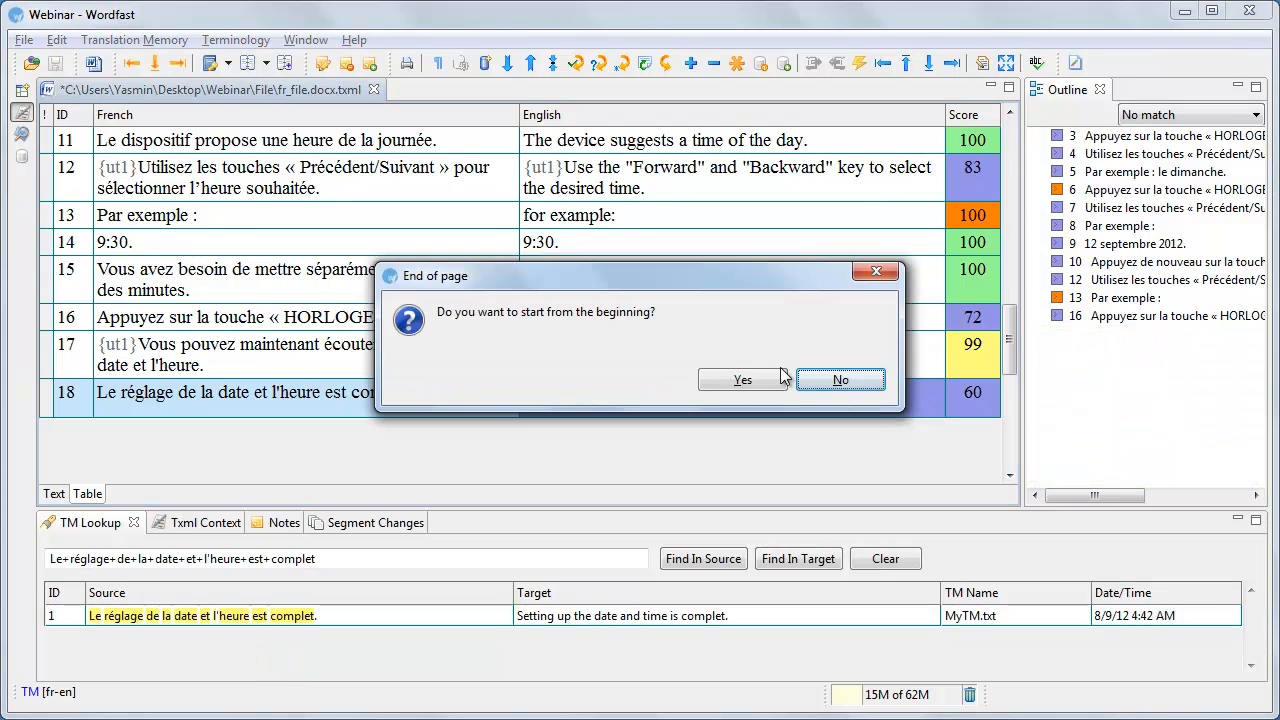
left_click(751, 379)
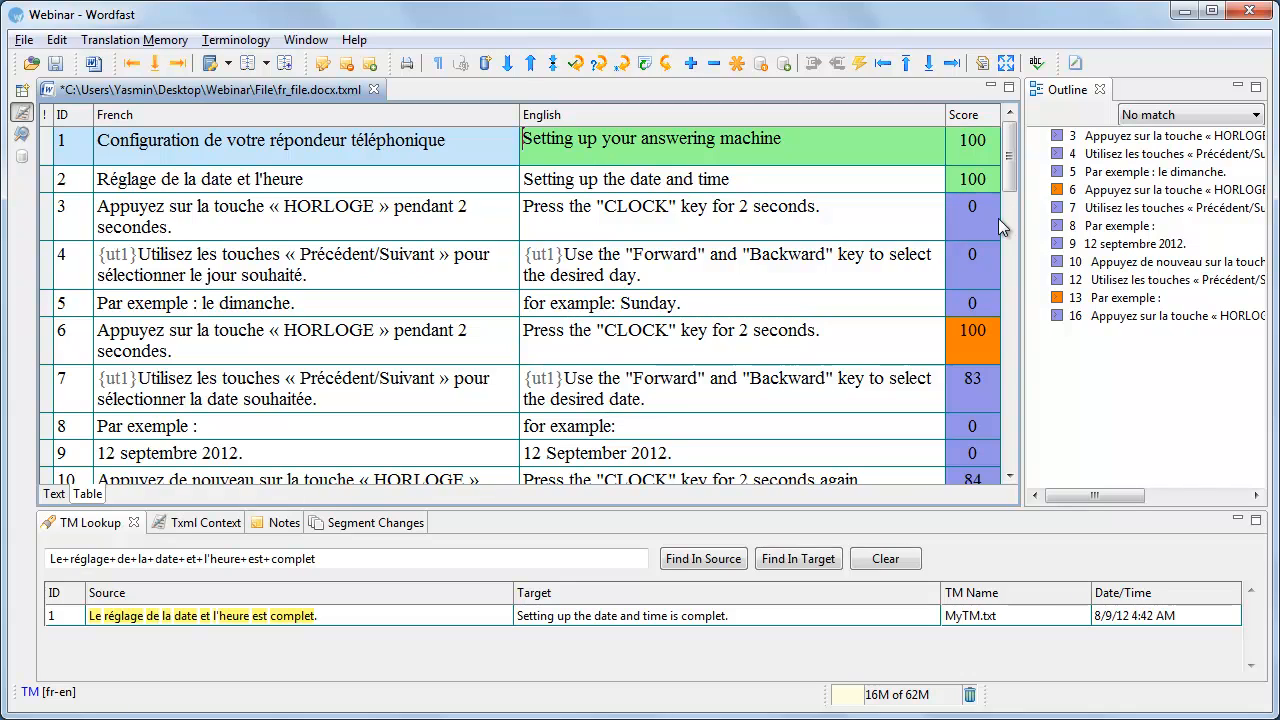
Set the spellcheck engine to Microsoft Office Spellcheck in the spelling preferences.
left_click(56, 40)
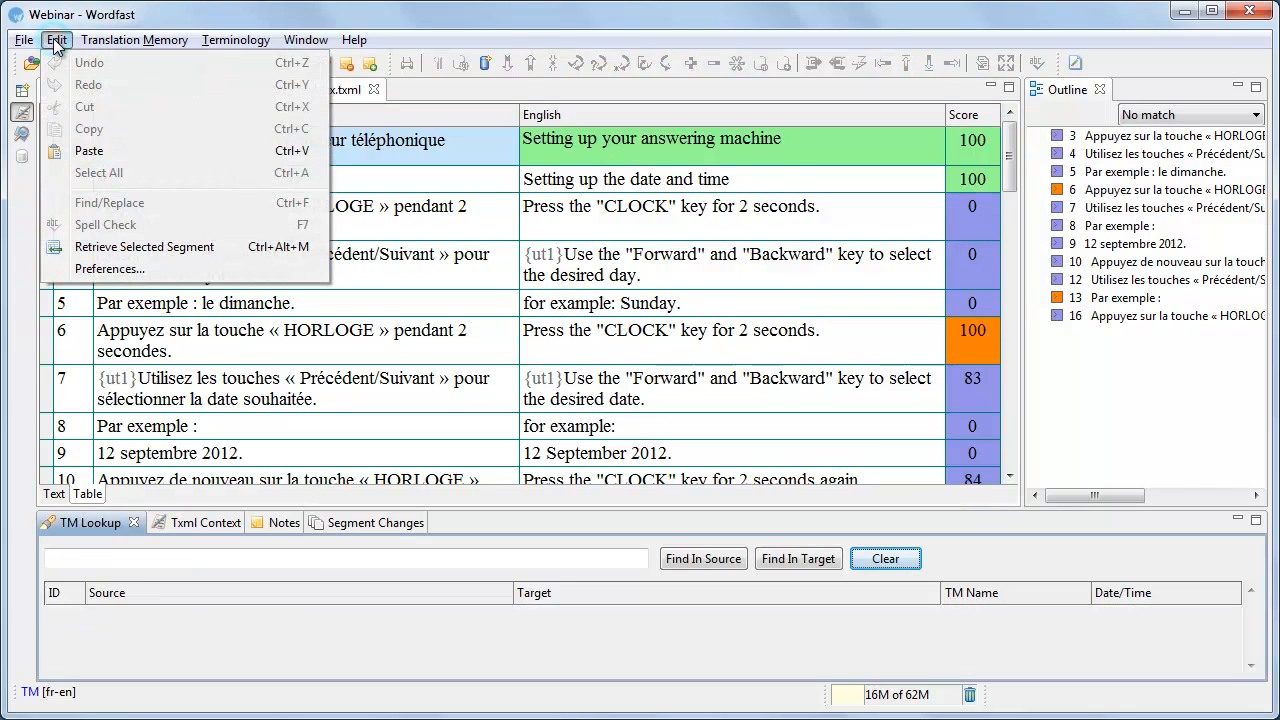
left_click(110, 268)
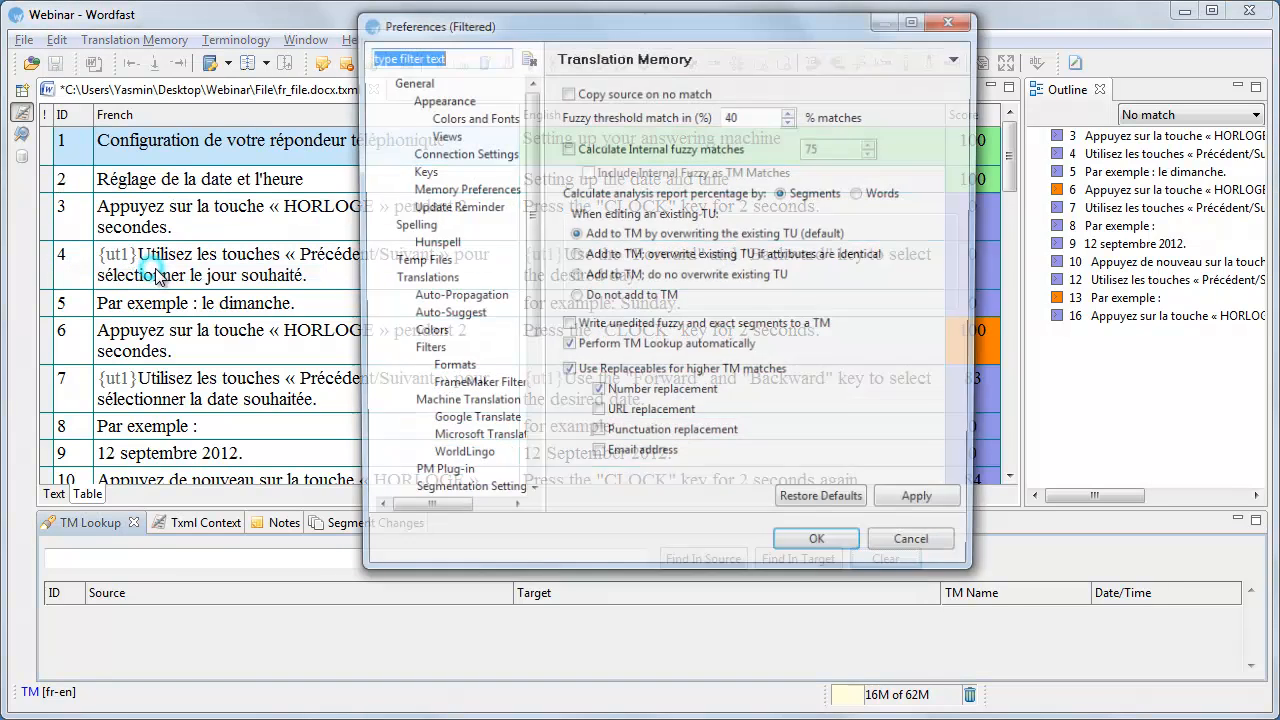
left_click(422, 229)
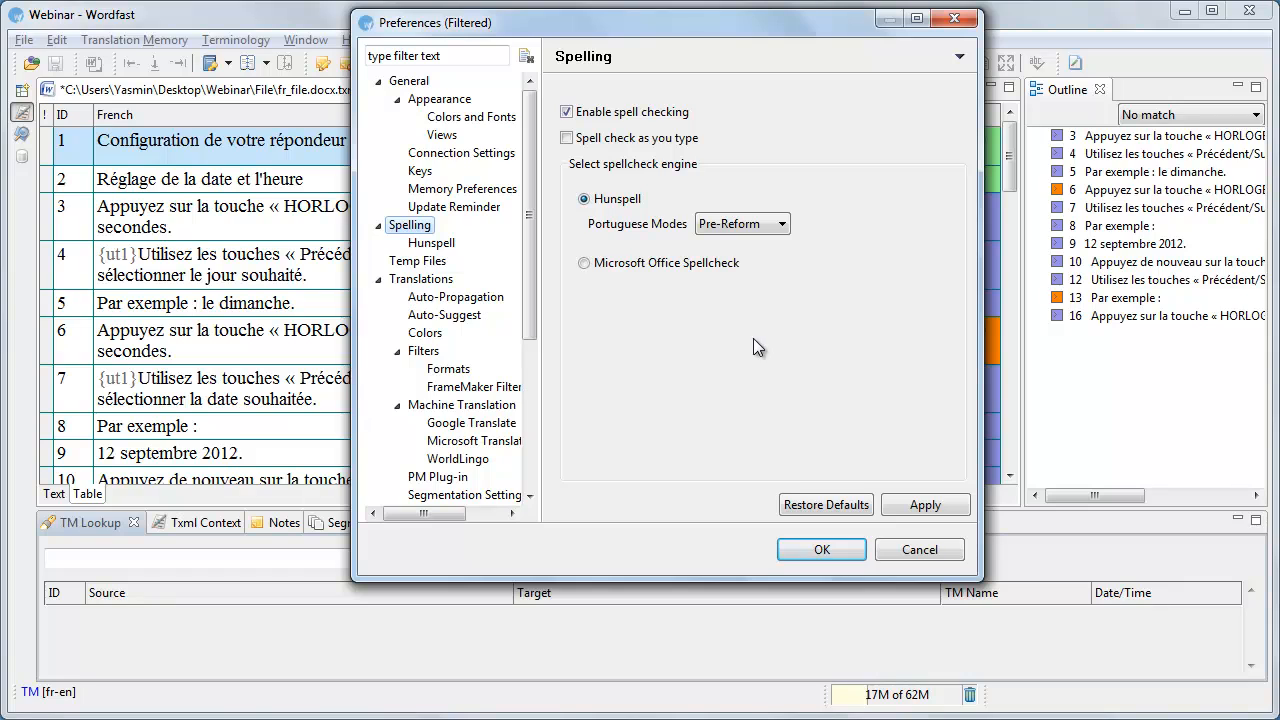
left_click(636, 265)
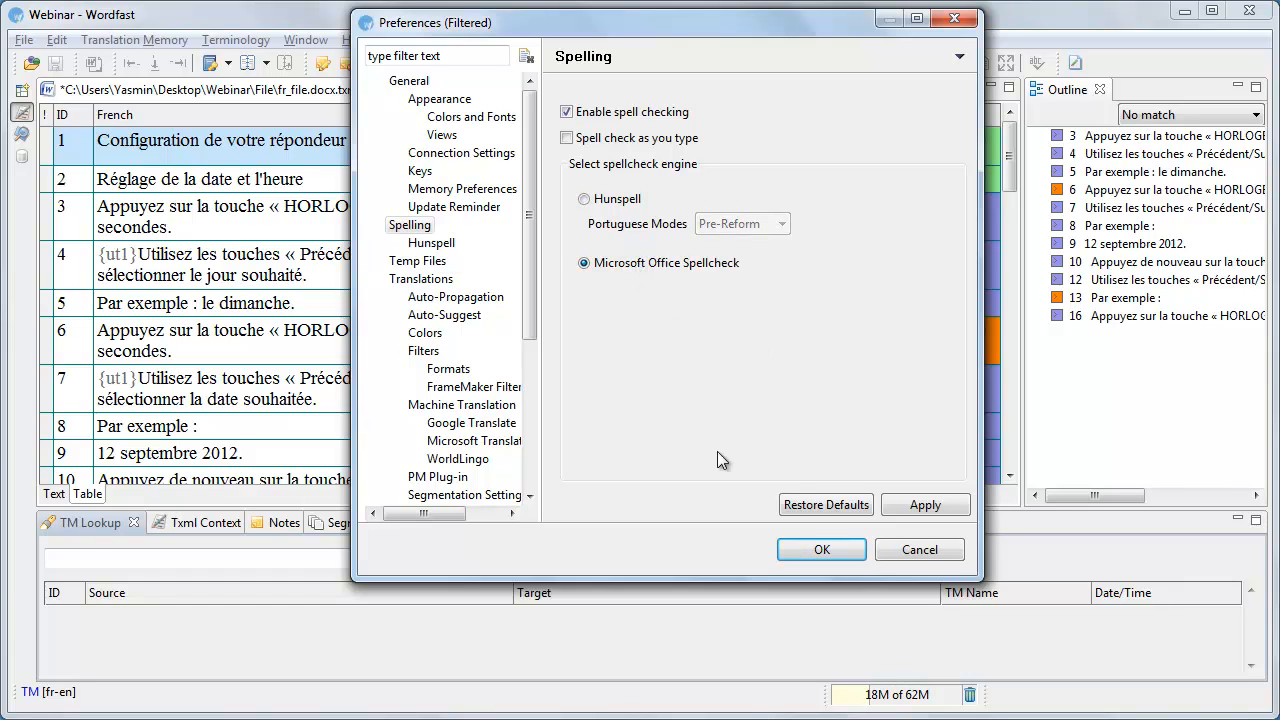
left_click(788, 552)
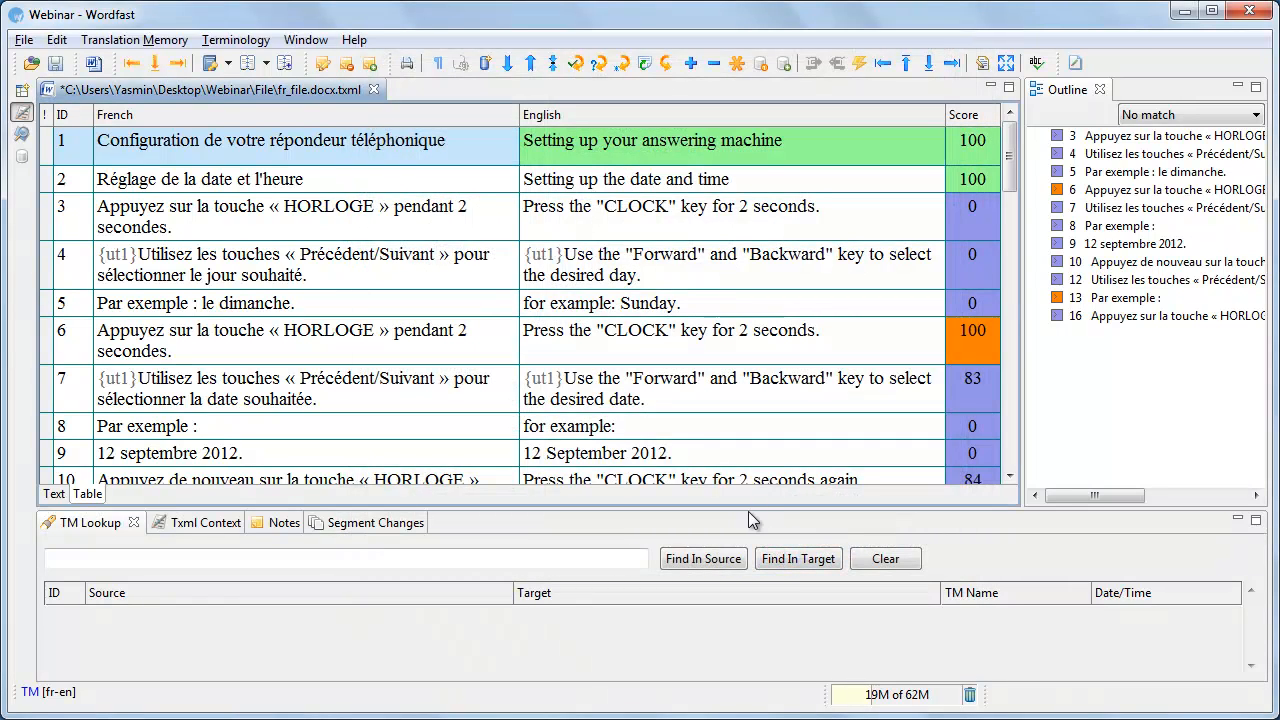
Spell check the whole translation, changing "complet" in segment 18 to the suggested "complete".
left_click(57, 40)
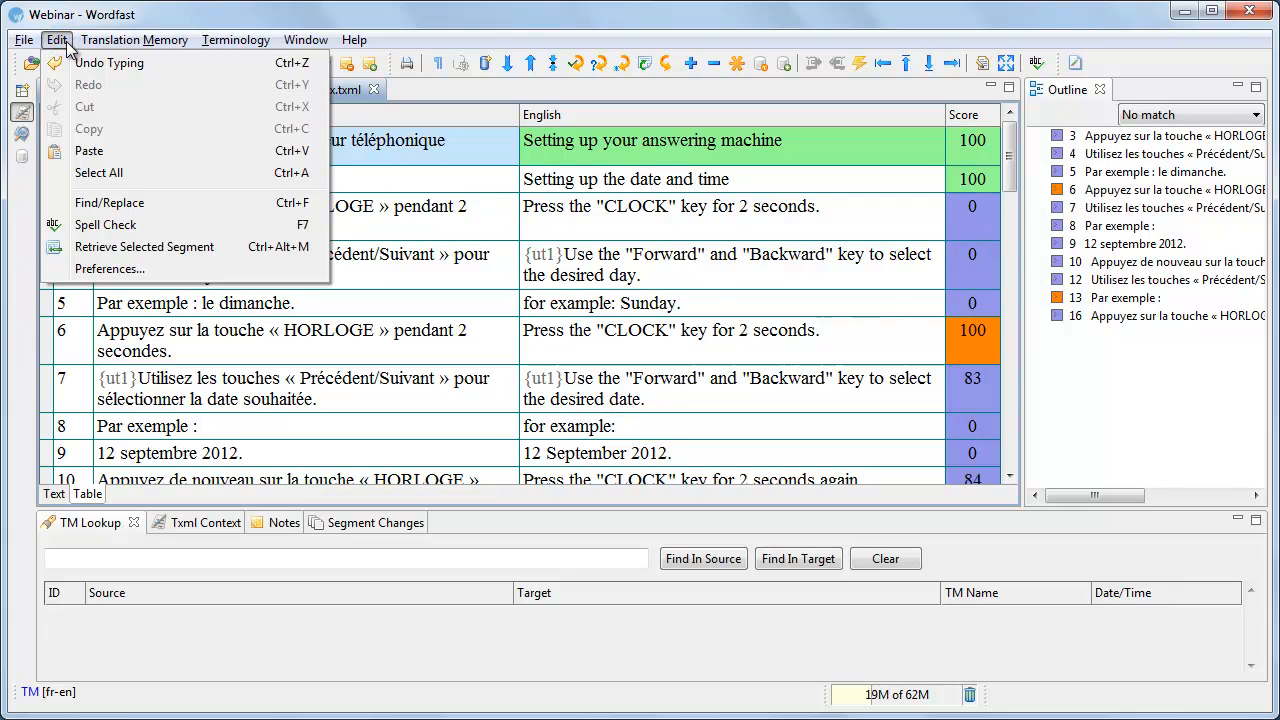
left_click(161, 227)
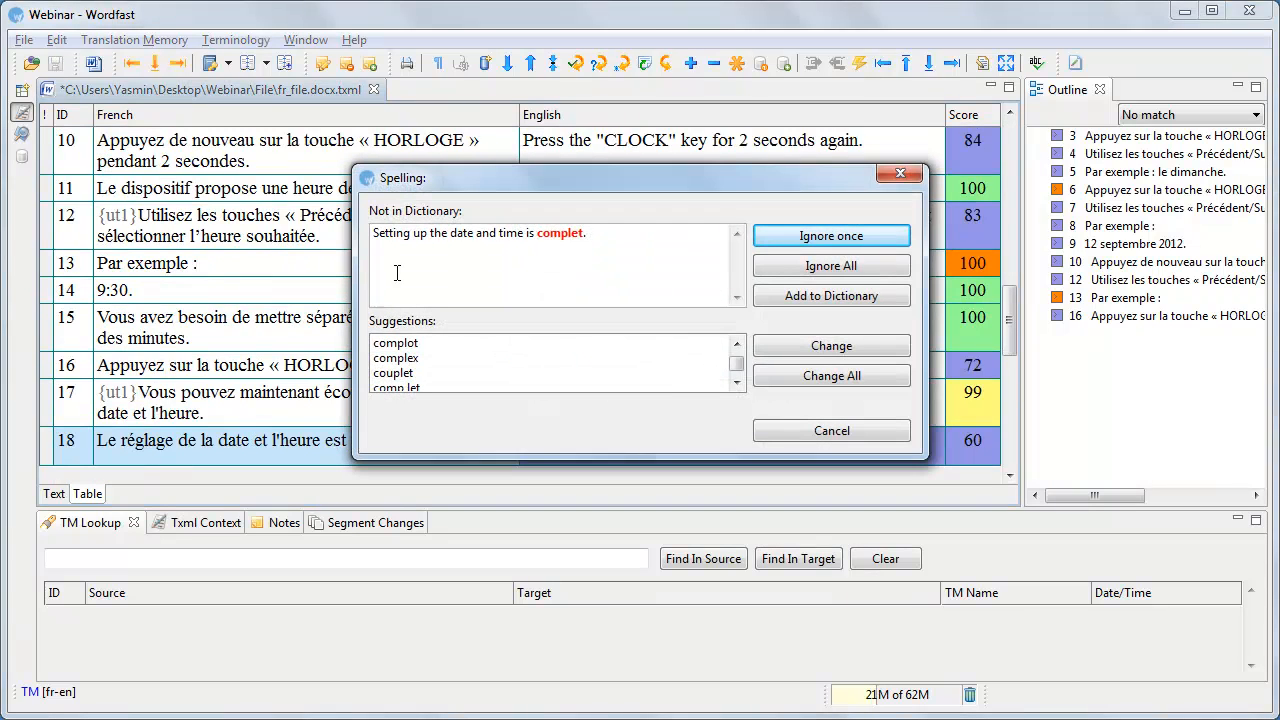
left_click(737, 345)
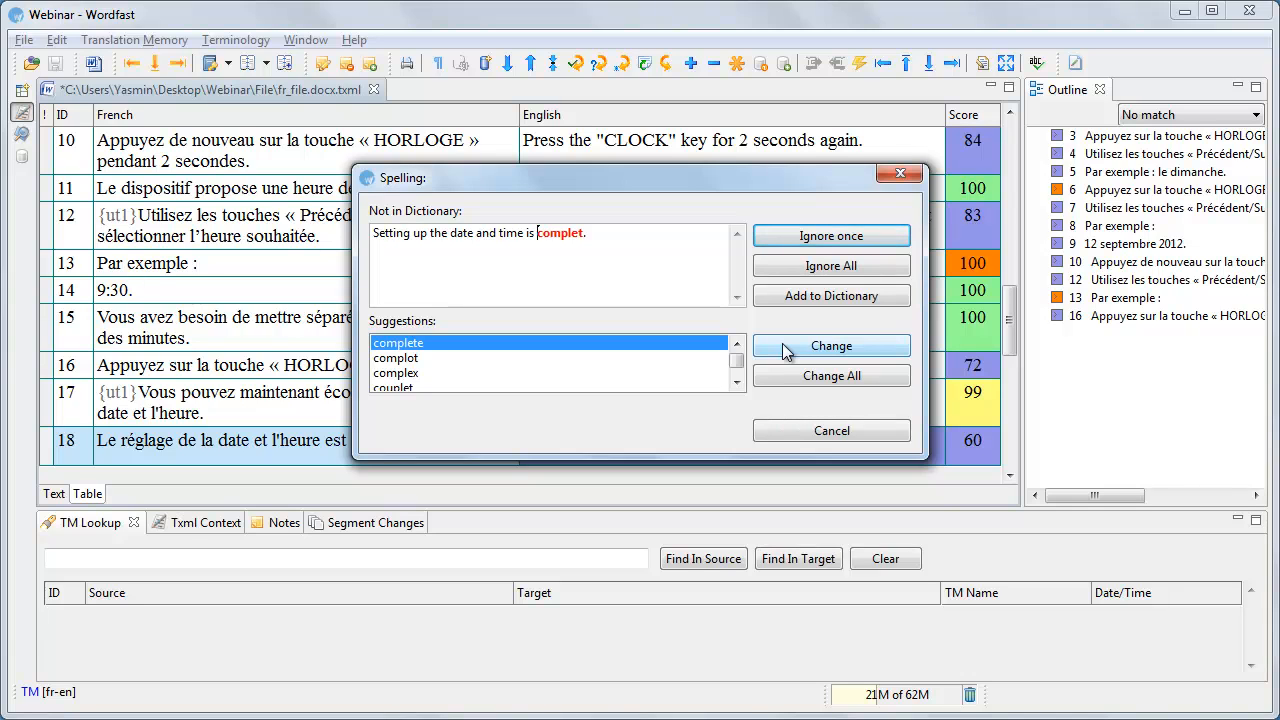
left_click(784, 347)
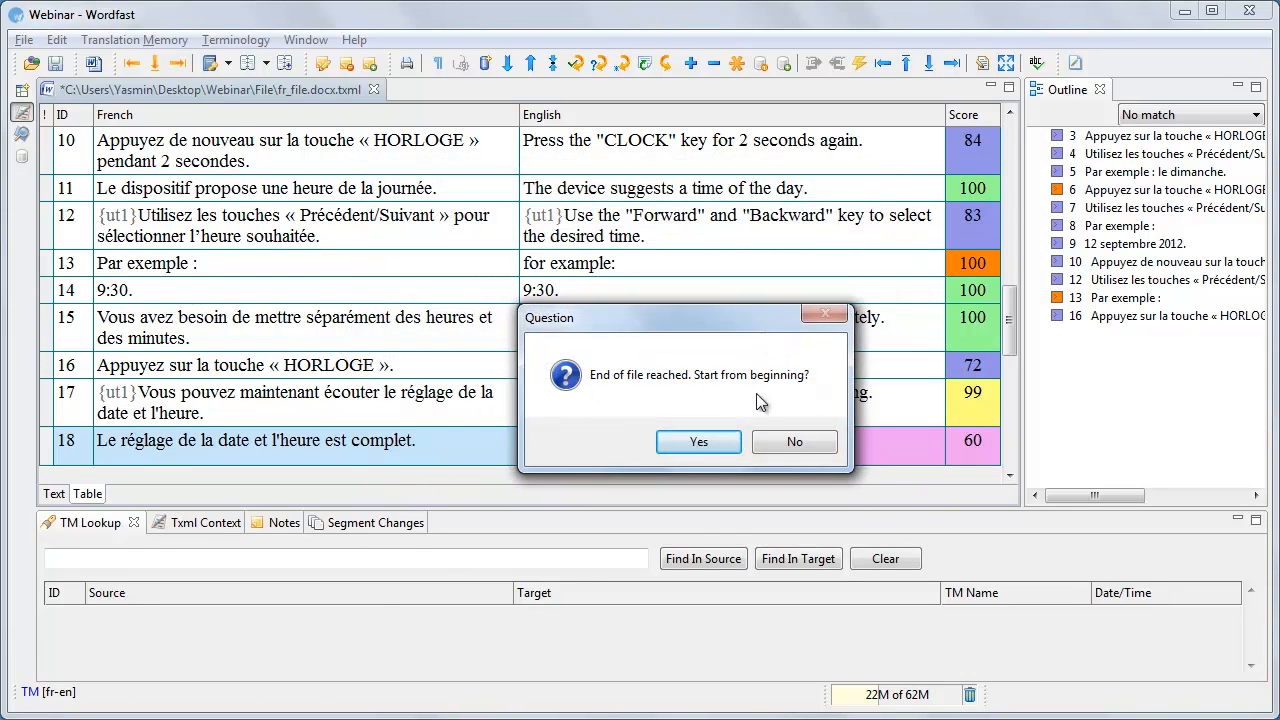
left_click(740, 443)
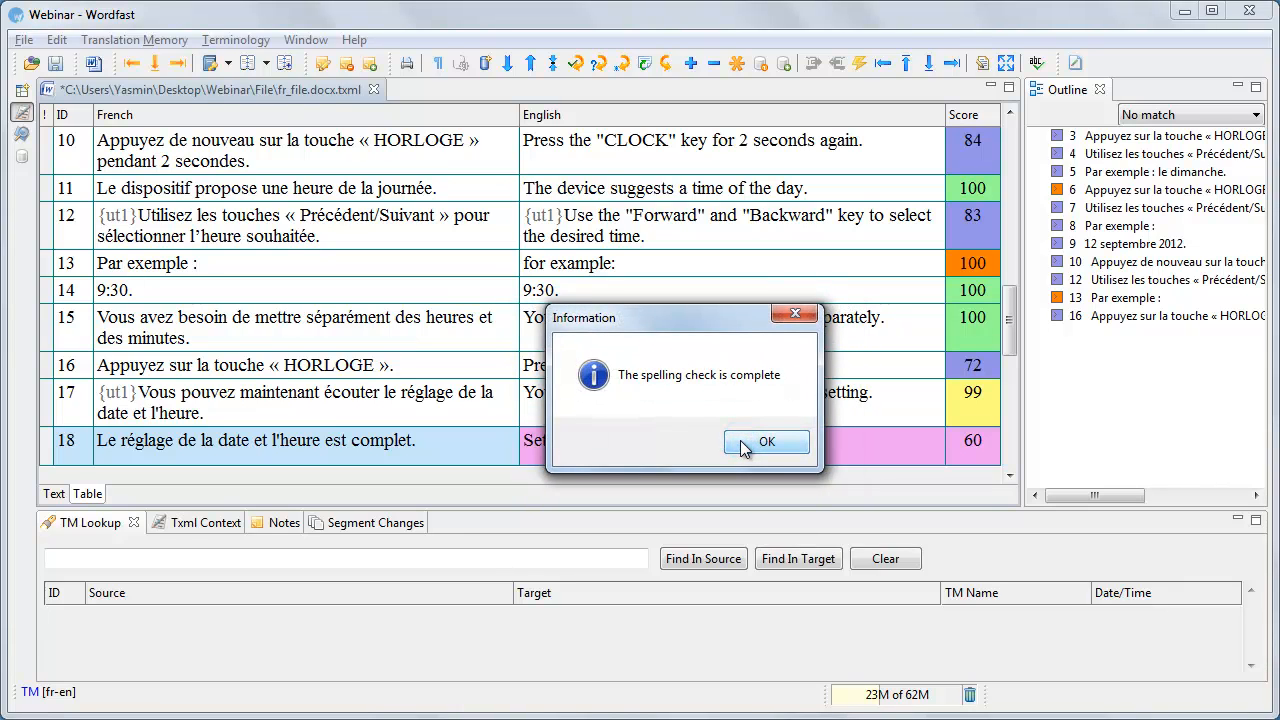
left_click(745, 444)
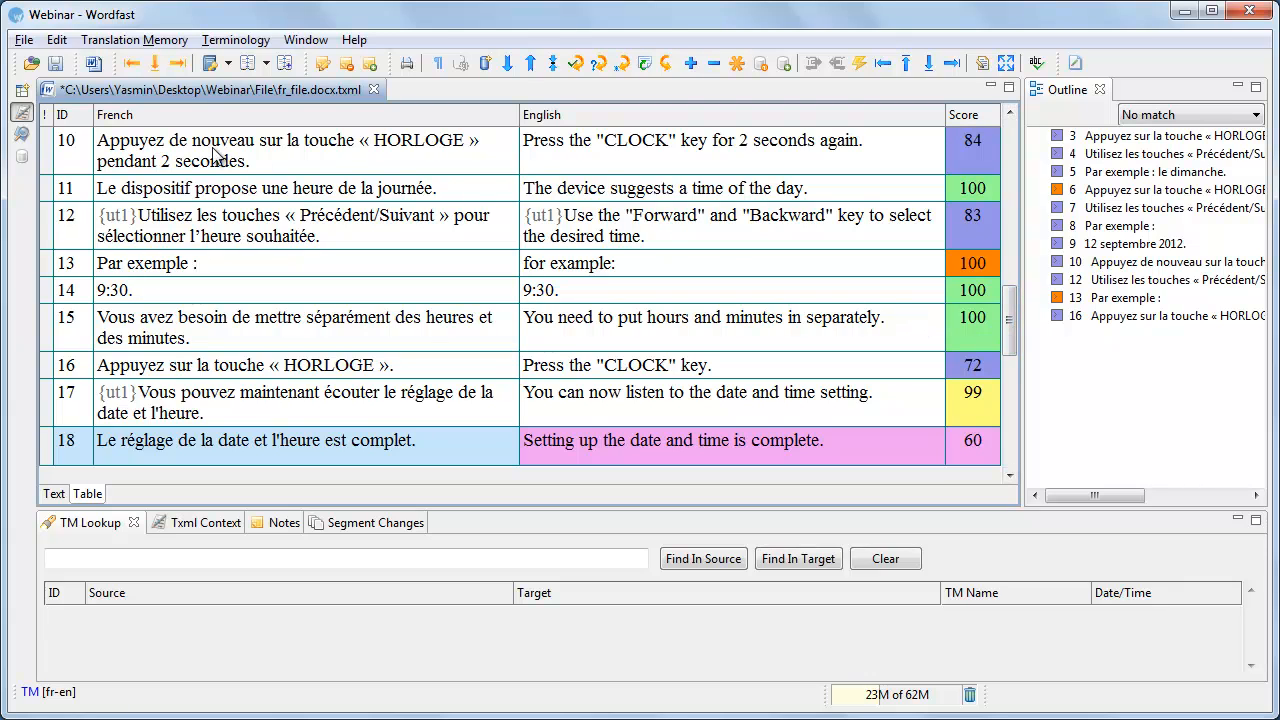
Enable the Placeable and First word capitalization checks in the Transcheck preferences.
left_click(63, 45)
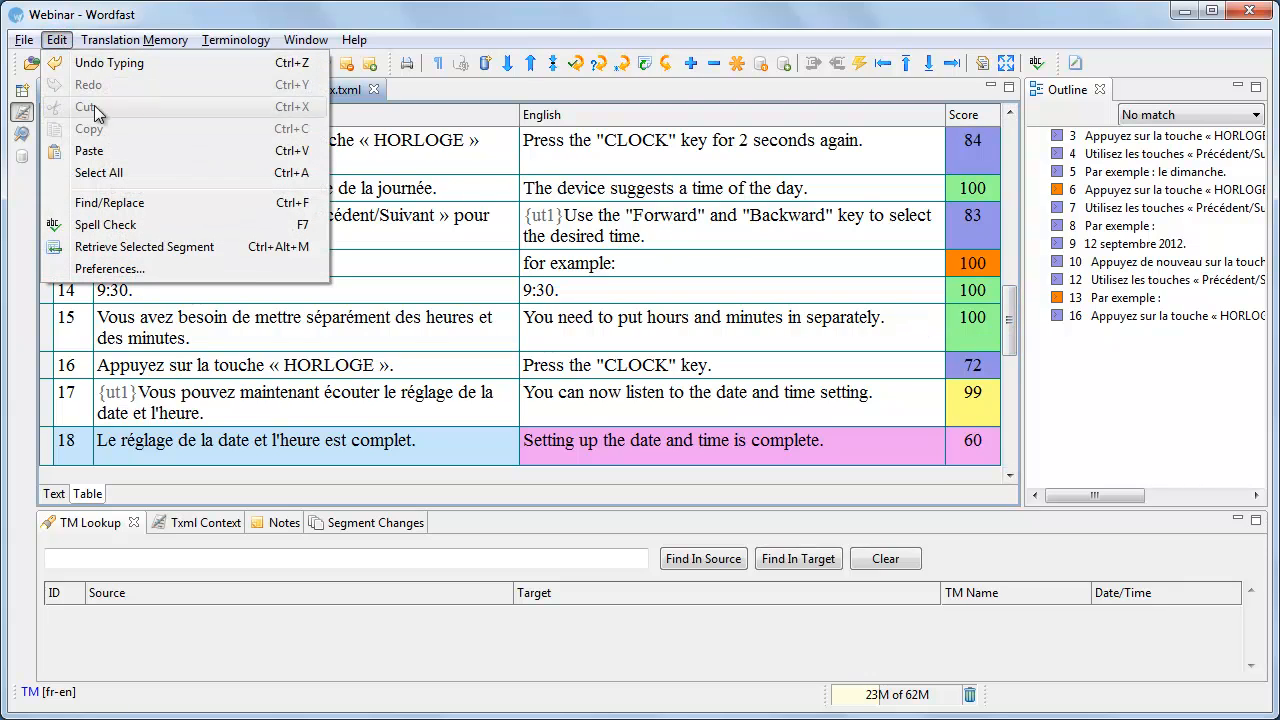
left_click(163, 268)
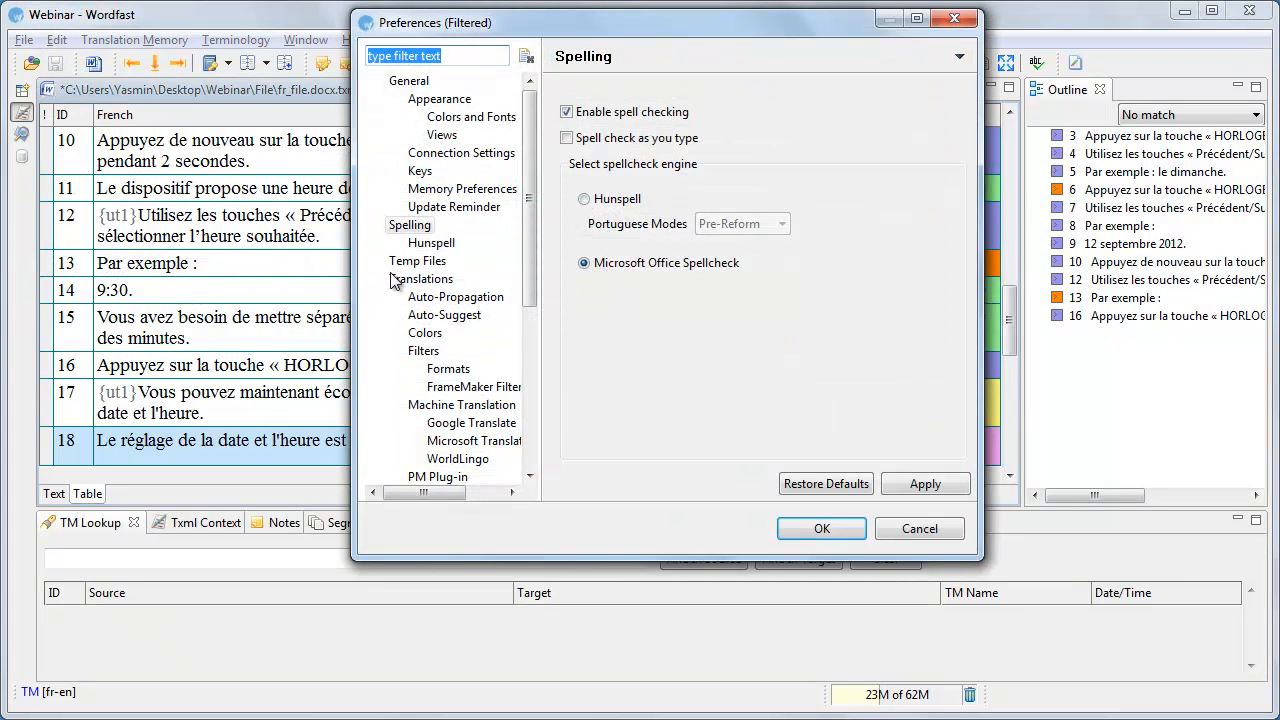
left_click_drag(535, 278, 537, 428)
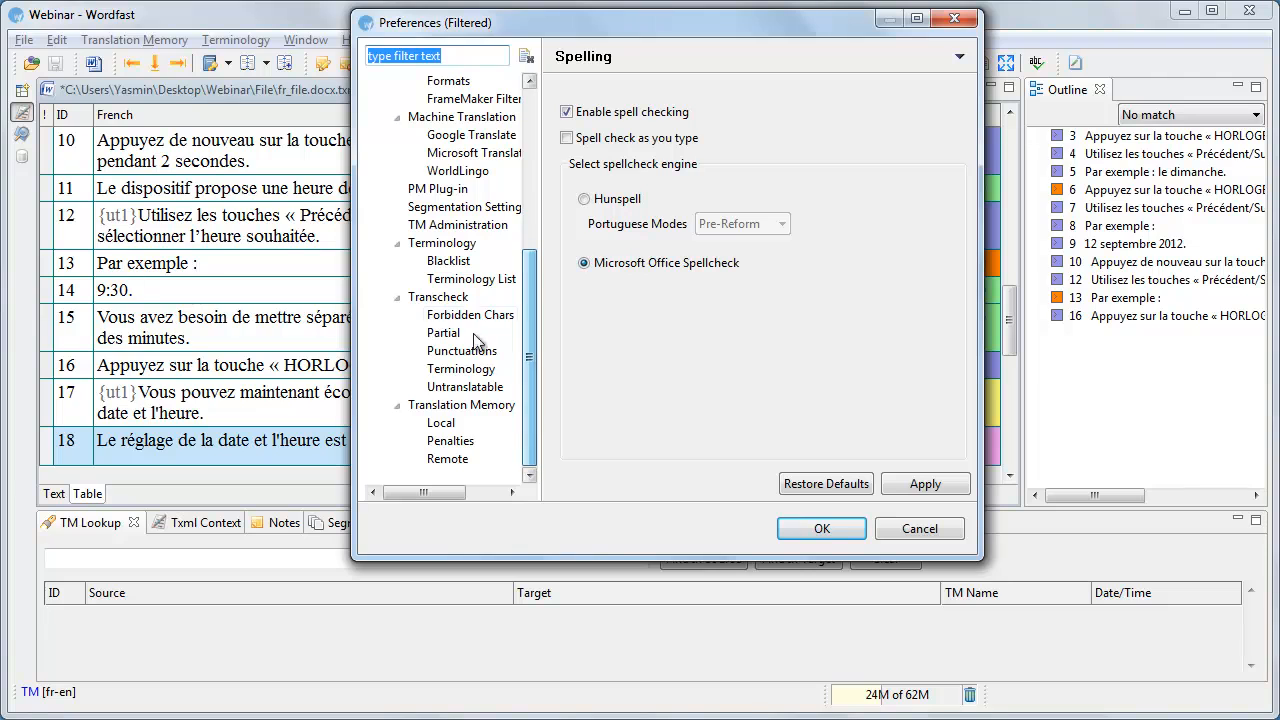
left_click(430, 295)
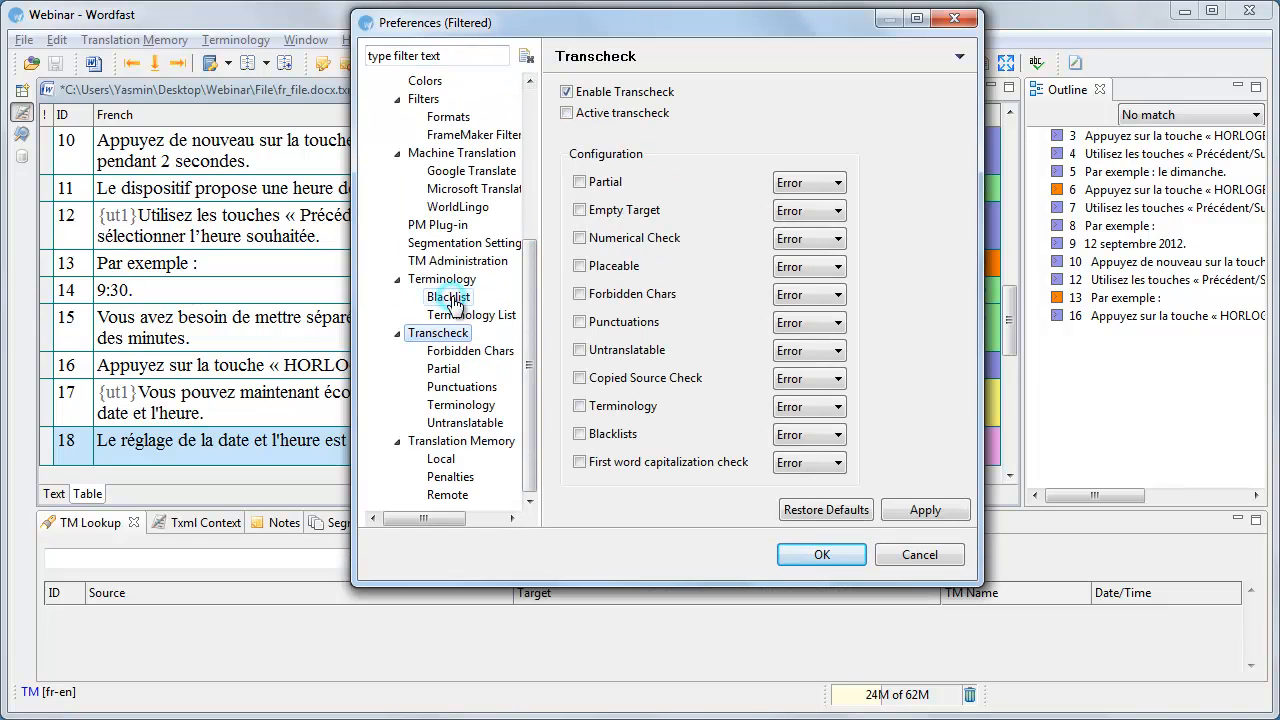
left_click(580, 266)
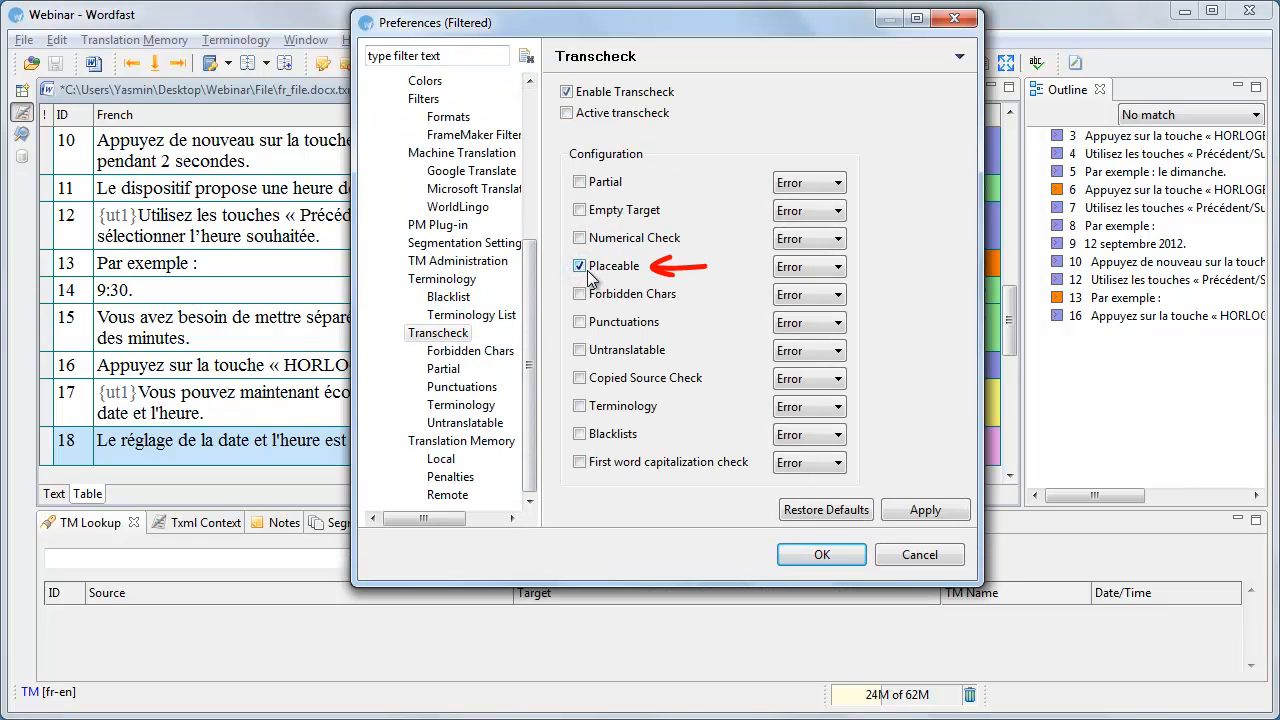
left_click(580, 463)
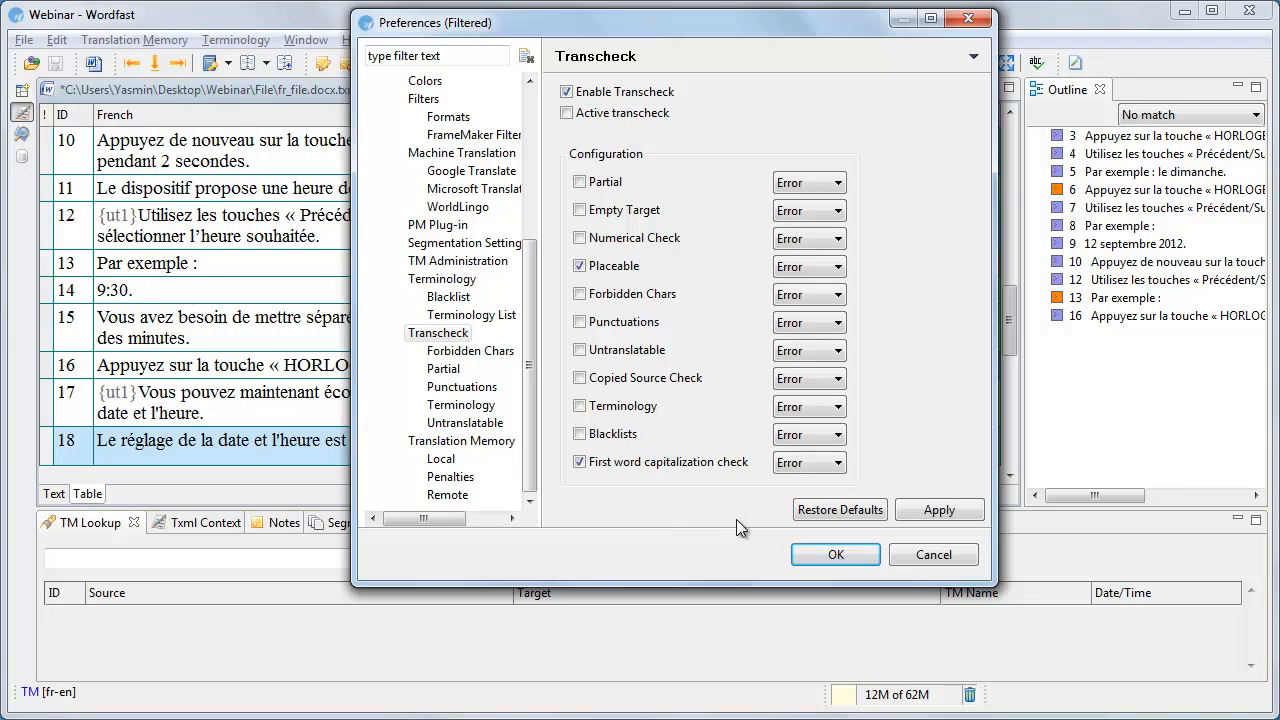
left_click(836, 553)
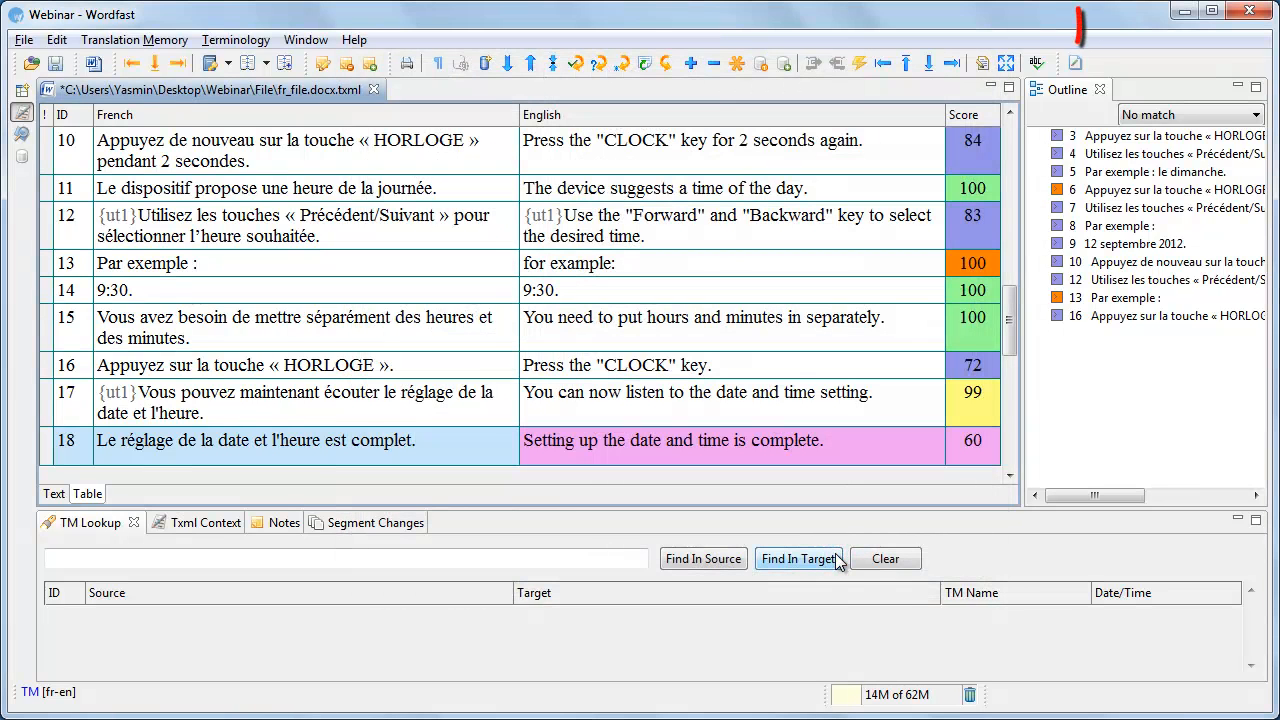
Run Transcheck, capitalize the first word of segment 5's target to "For", and store the segment in the TM.
left_click(1078, 63)
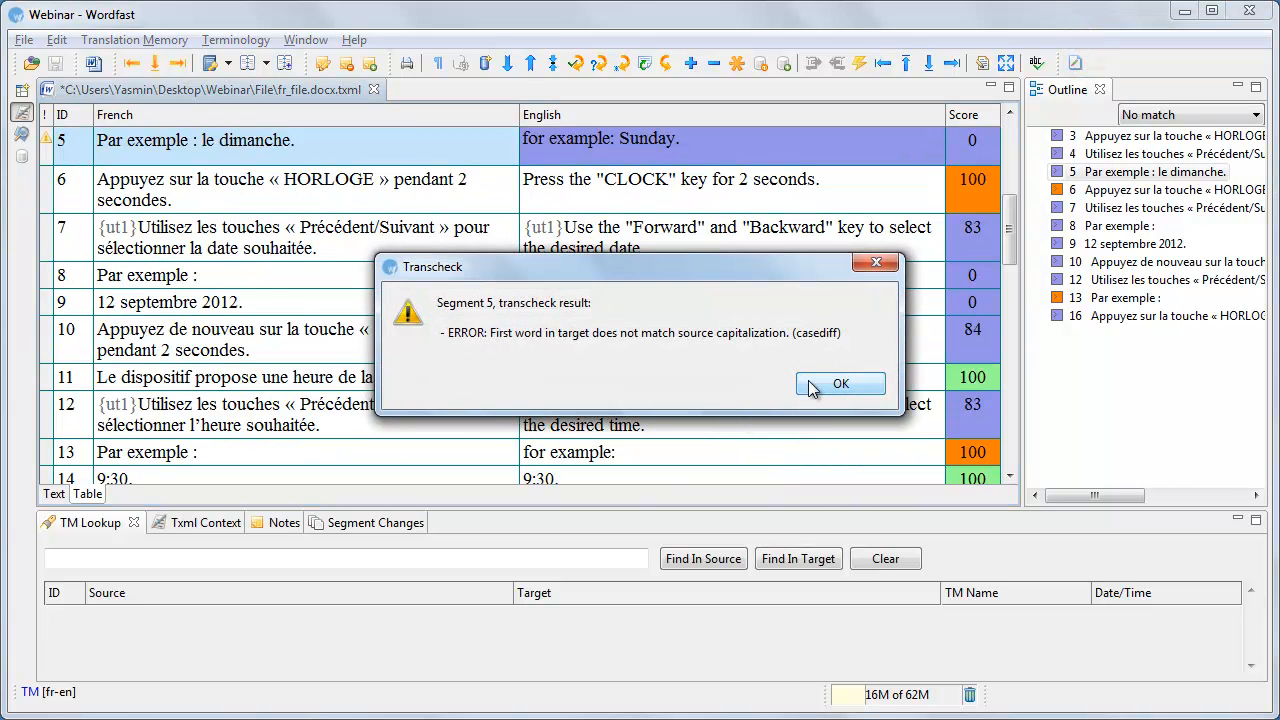
left_click(808, 382)
key("Delete")
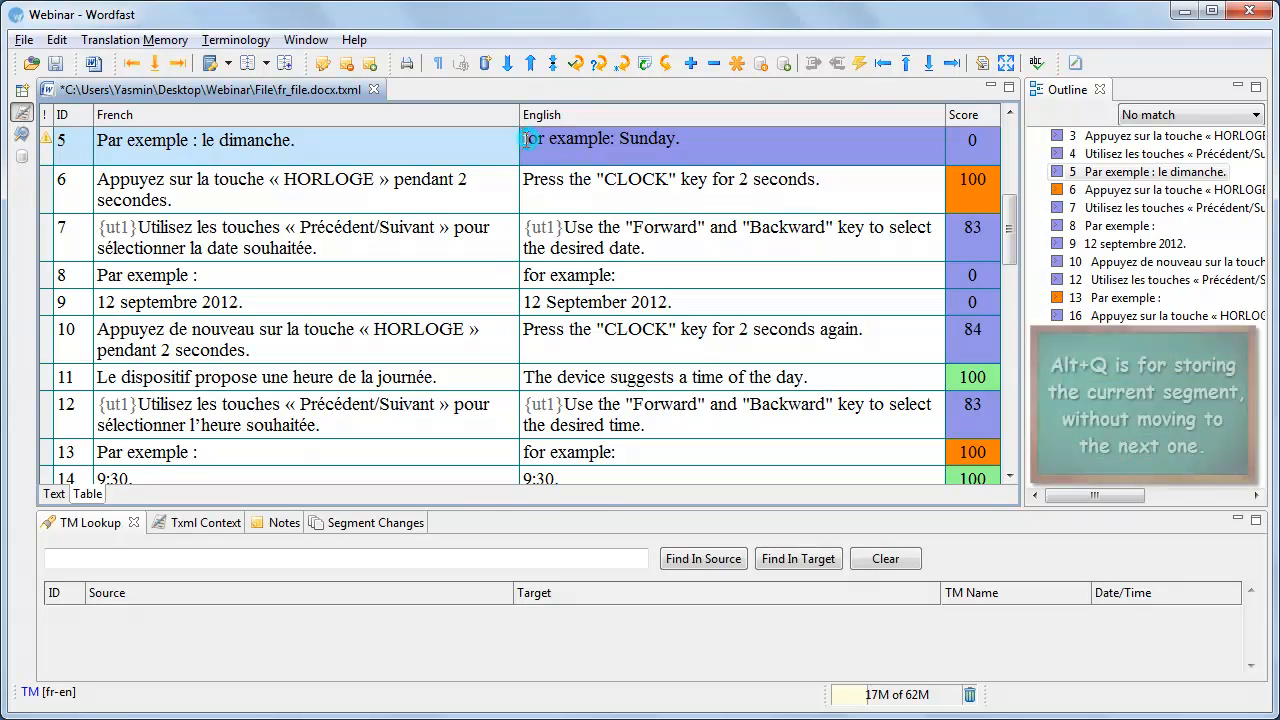
type("F")
key("alt+q")
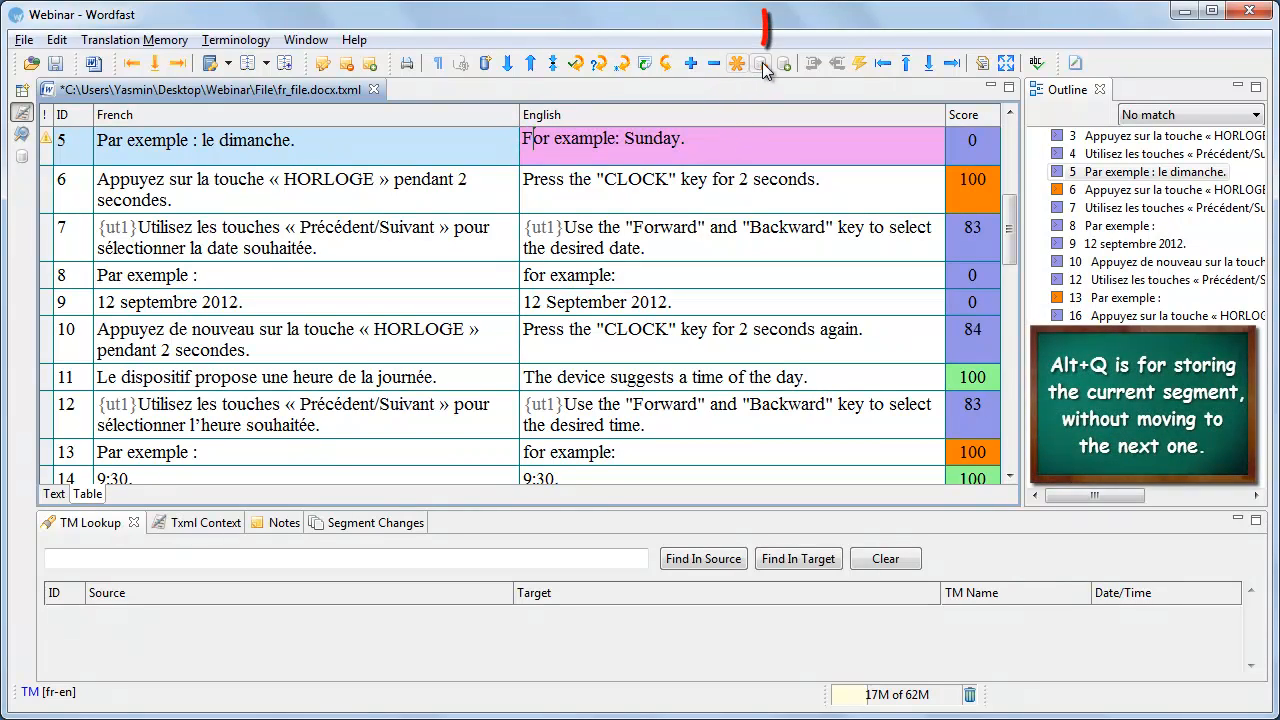
left_click(758, 62)
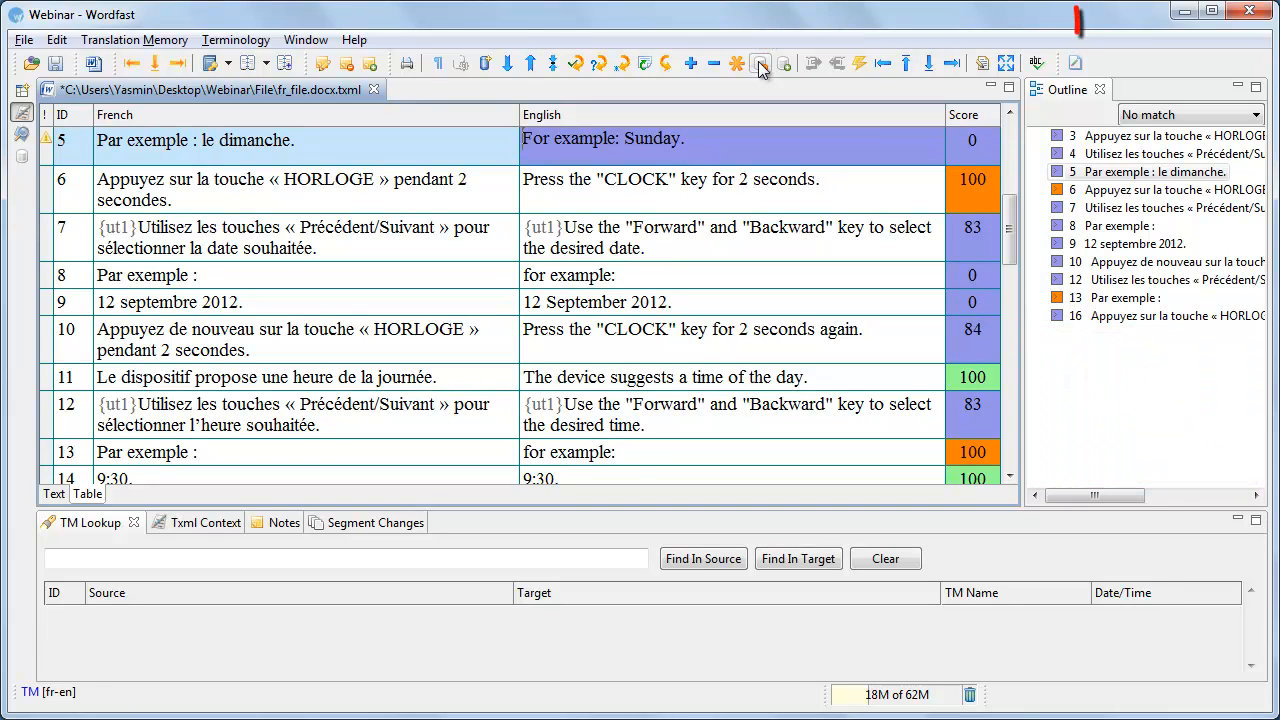
Continue Transcheck, copy the missing {ut1} placeable to the start of segment 17's target, and recheck from the beginning of the document.
left_click(1072, 63)
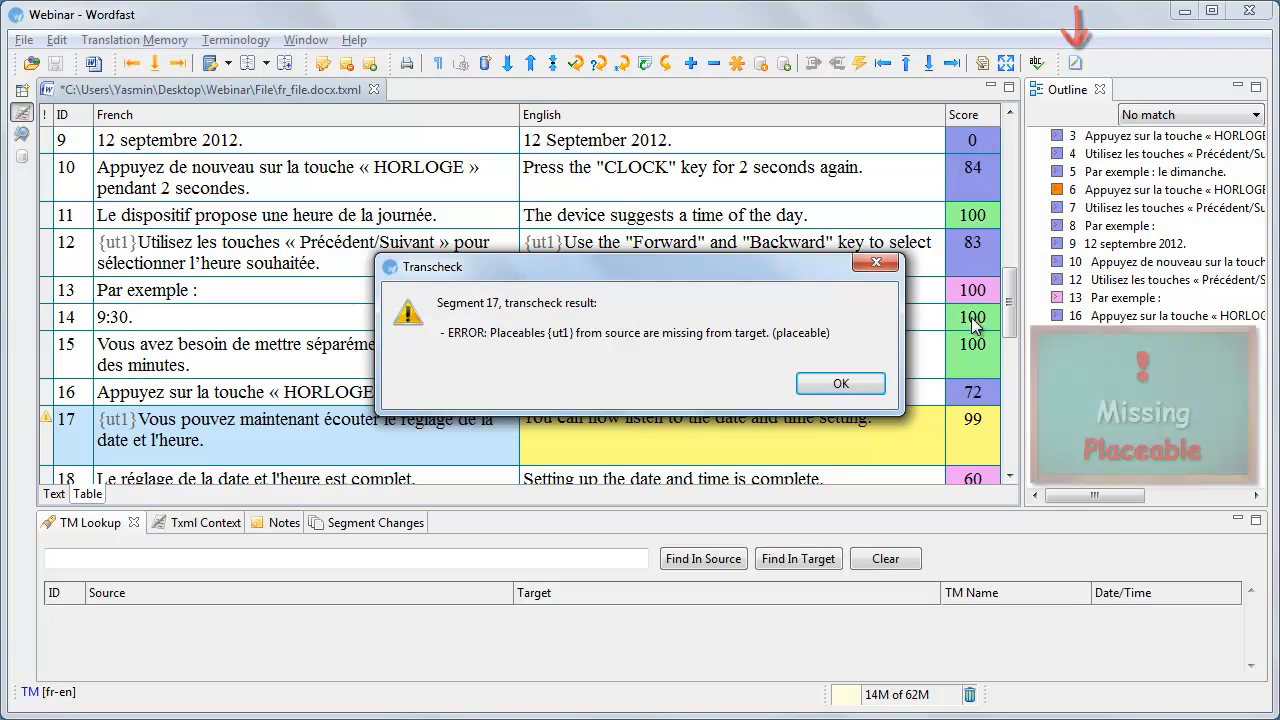
left_click(824, 385)
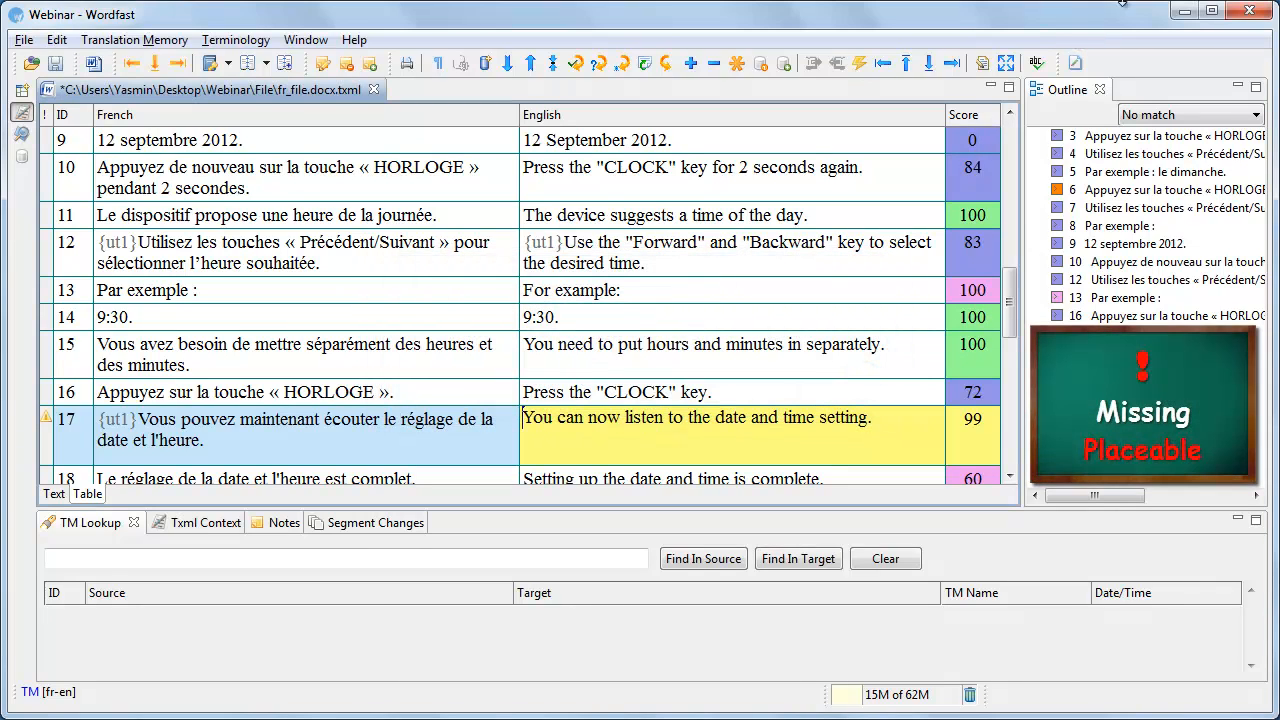
left_click(952, 63)
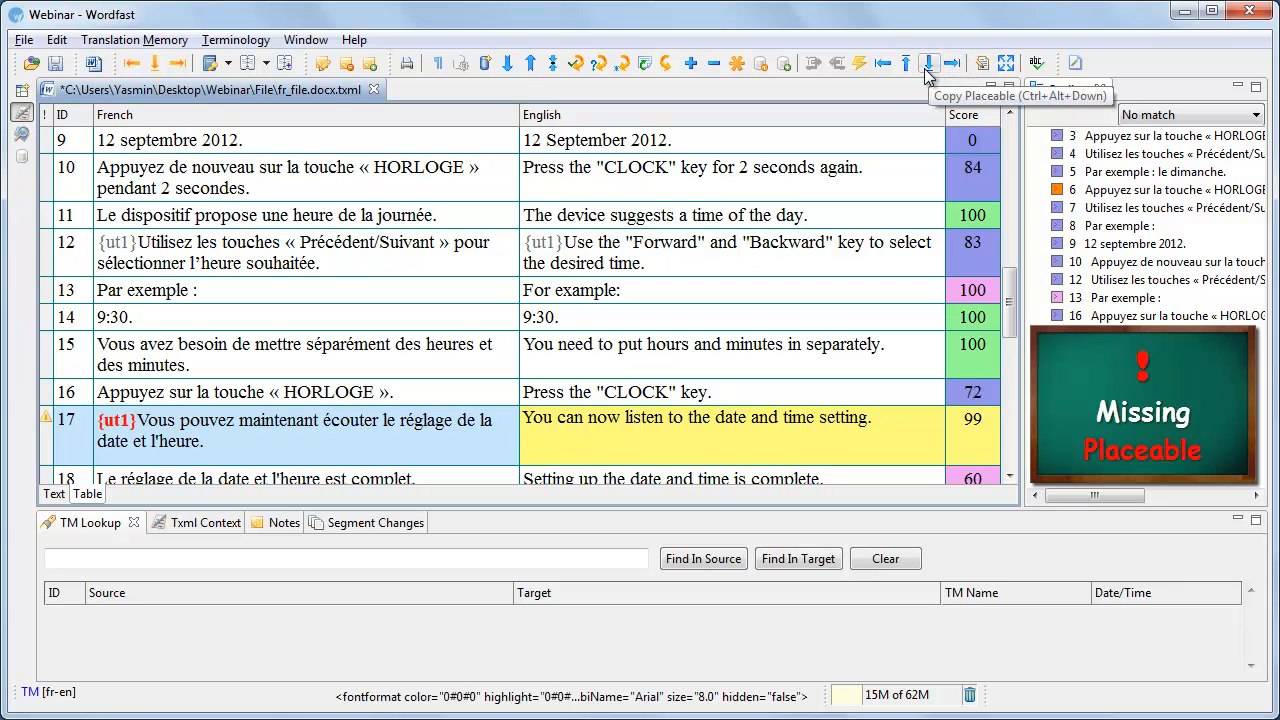
left_click(926, 72)
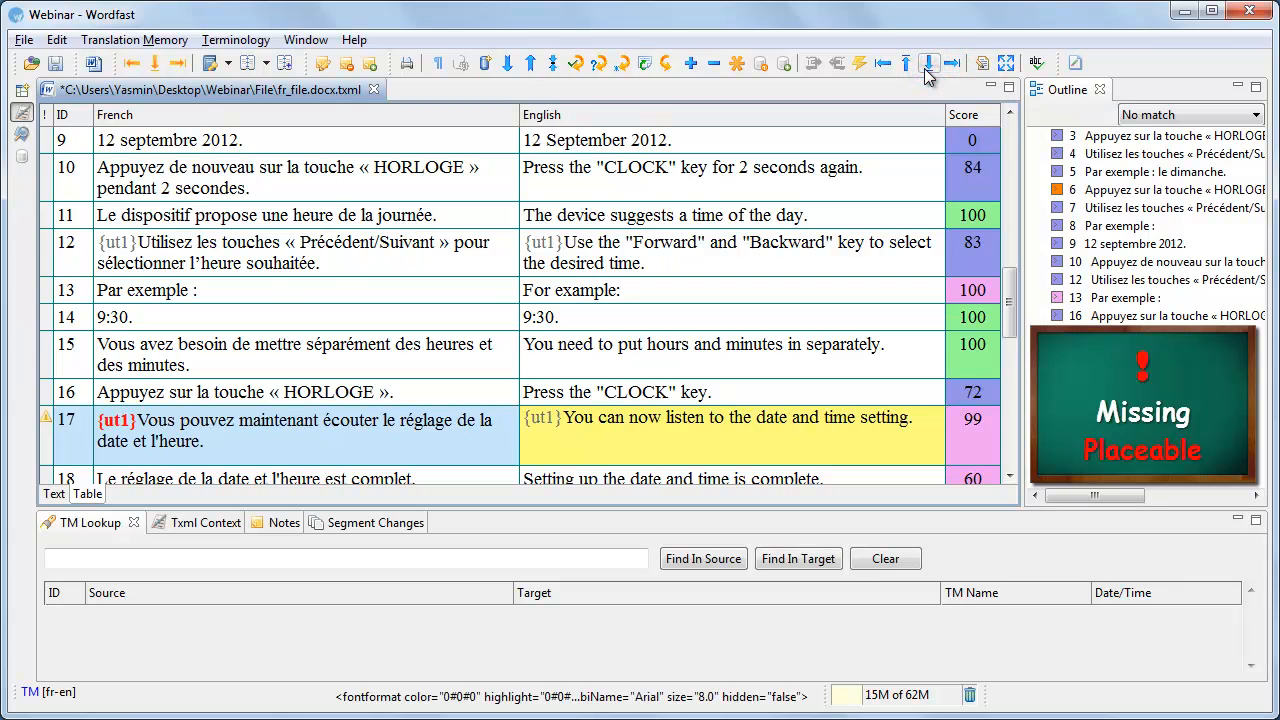
left_click(1076, 63)
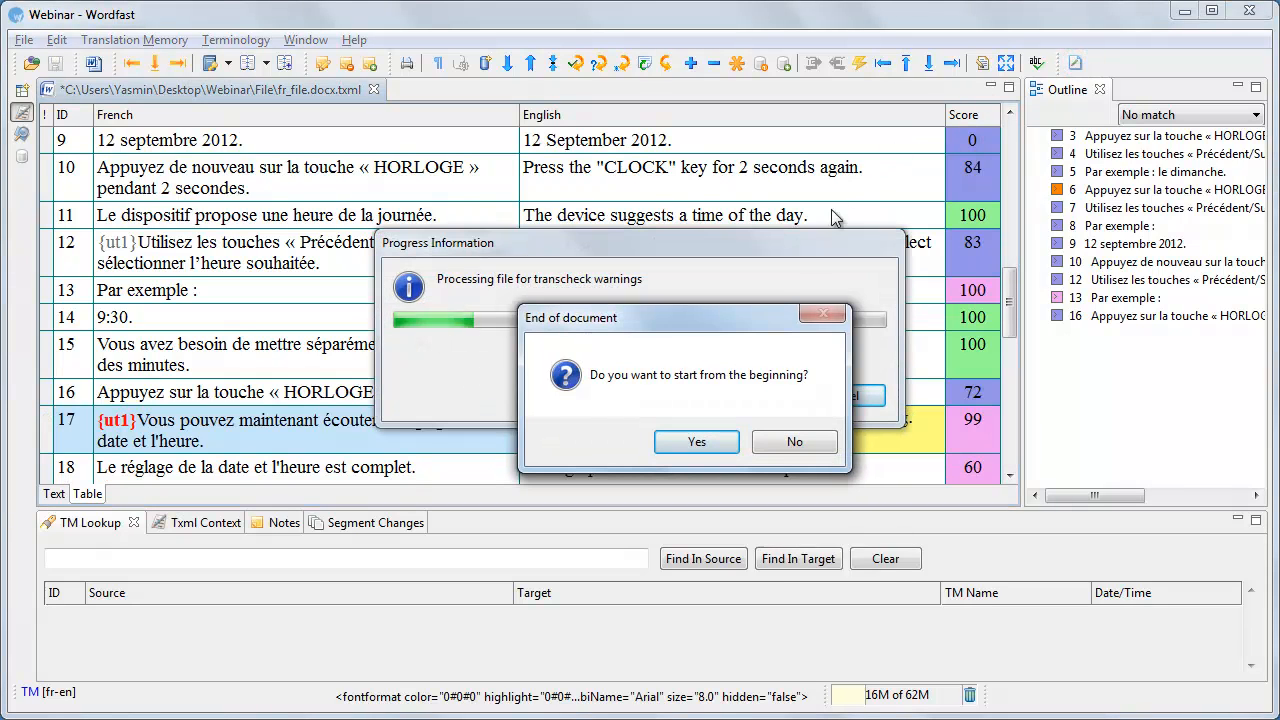
left_click(700, 442)
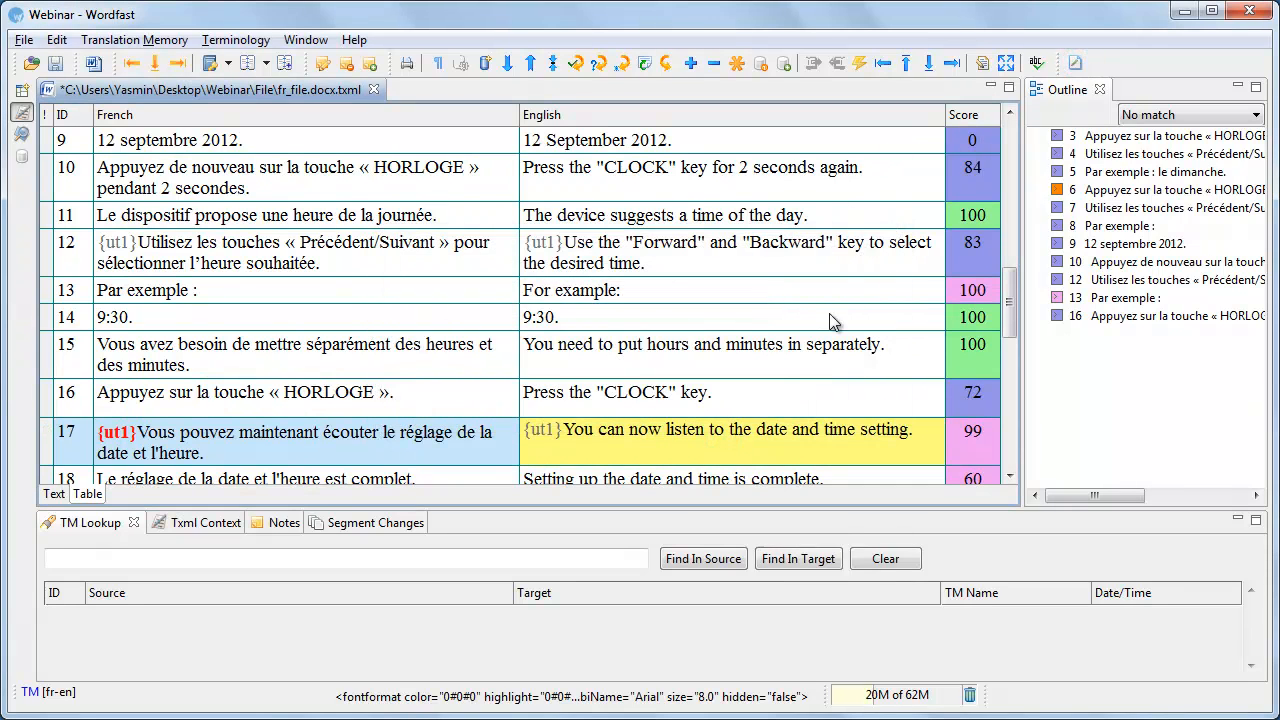
Return to segment 1 and commit all translated segments to the translation memory.
scroll(1014, 277, "up", 1)
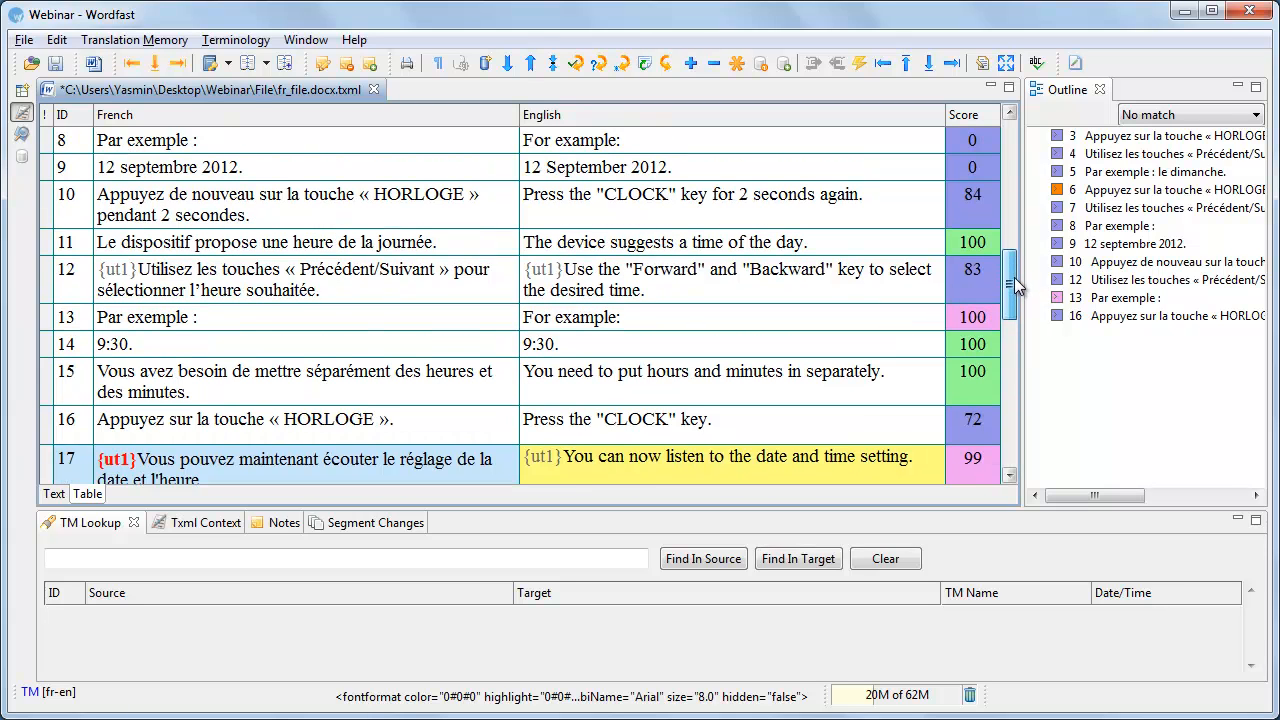
left_click_drag(1014, 277, 1030, 148)
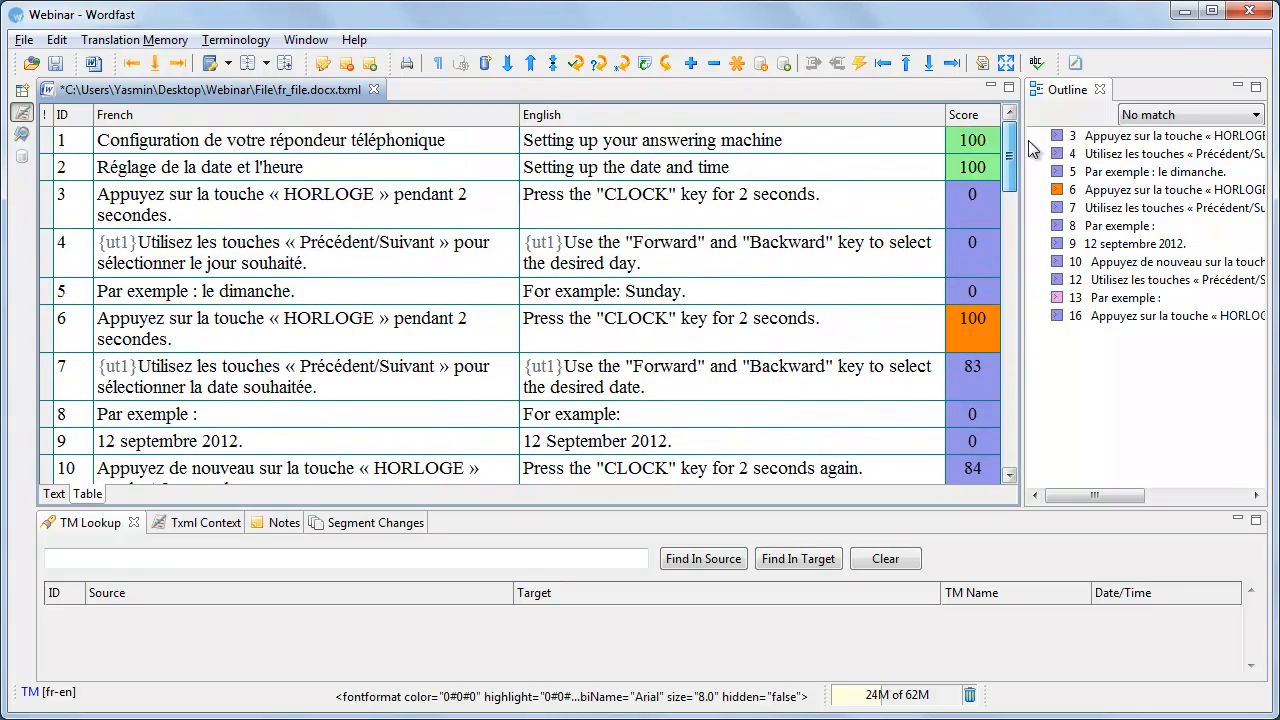
left_click(916, 144)
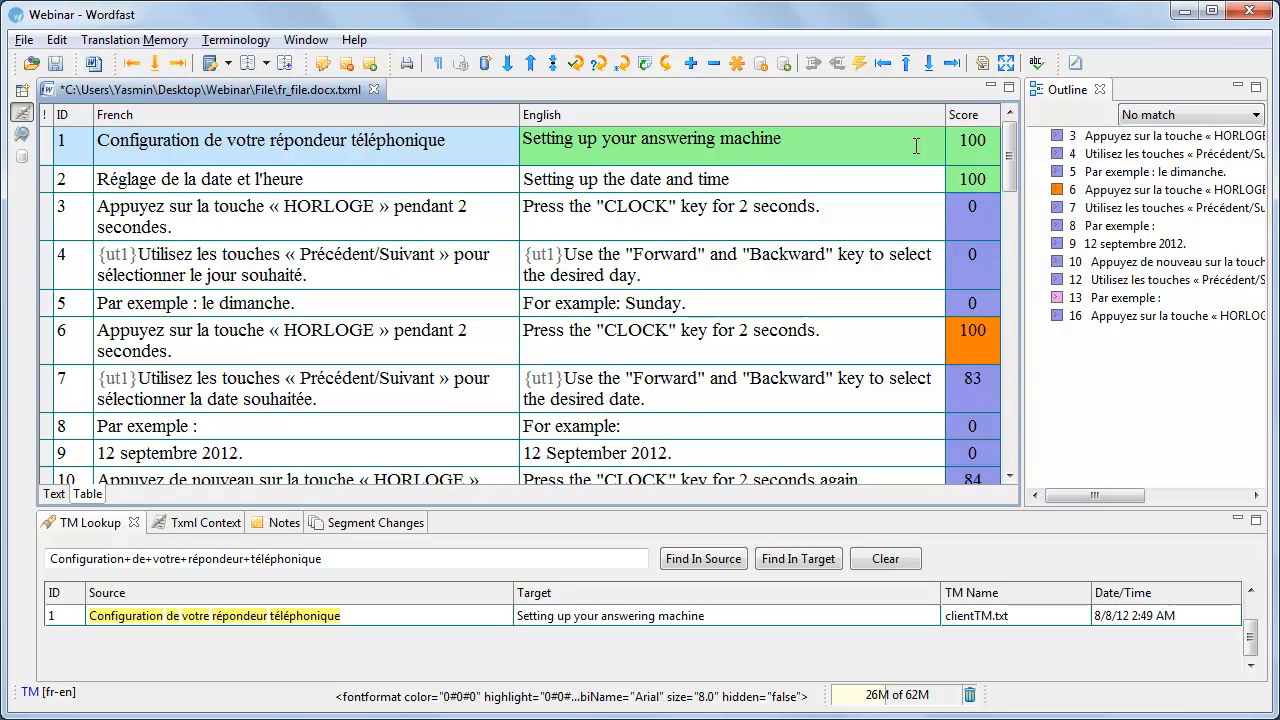
left_click(783, 66)
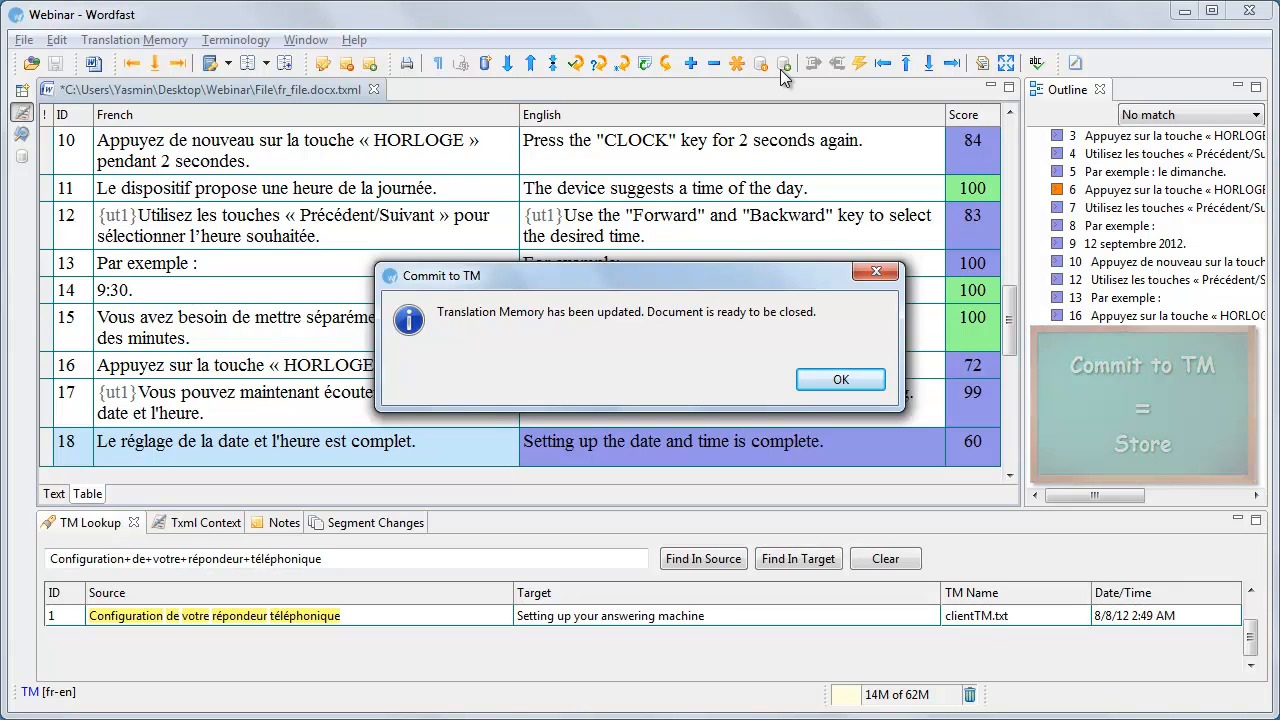
left_click(808, 390)
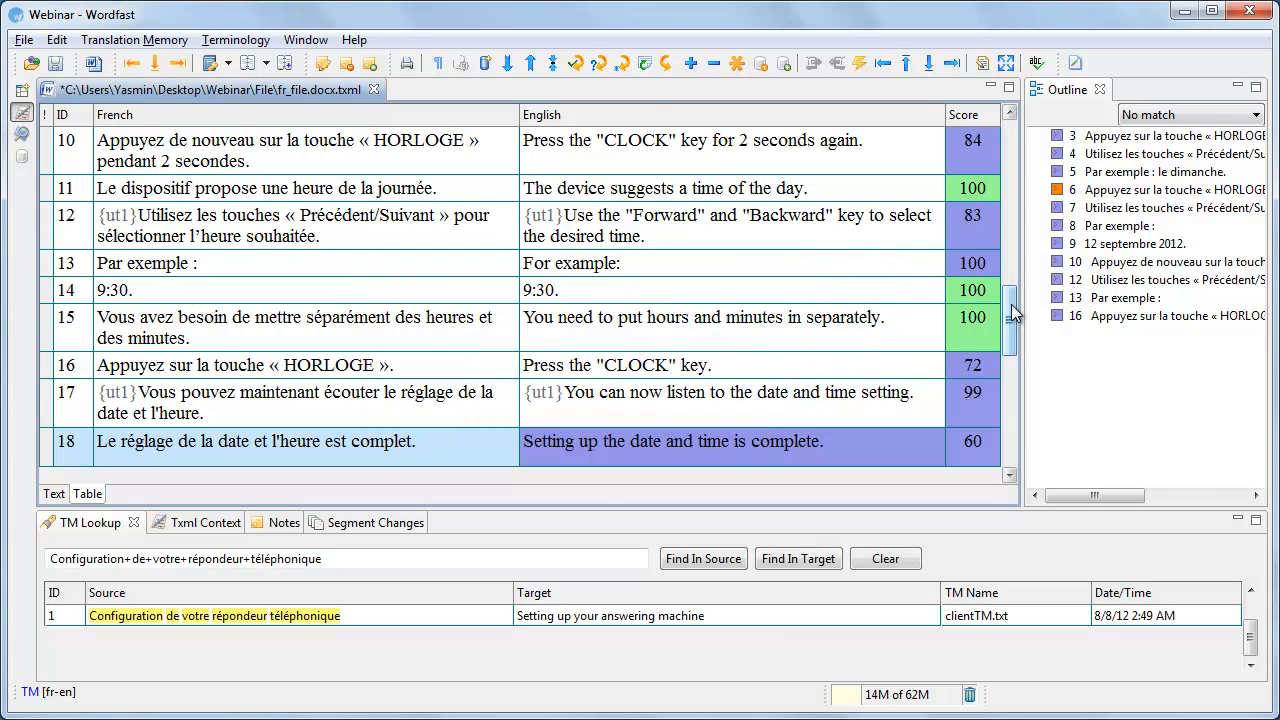
Save the TXML file and export the translated document as fr_file_EN.docx in the File folder.
left_click_drag(1008, 313, 962, 140)
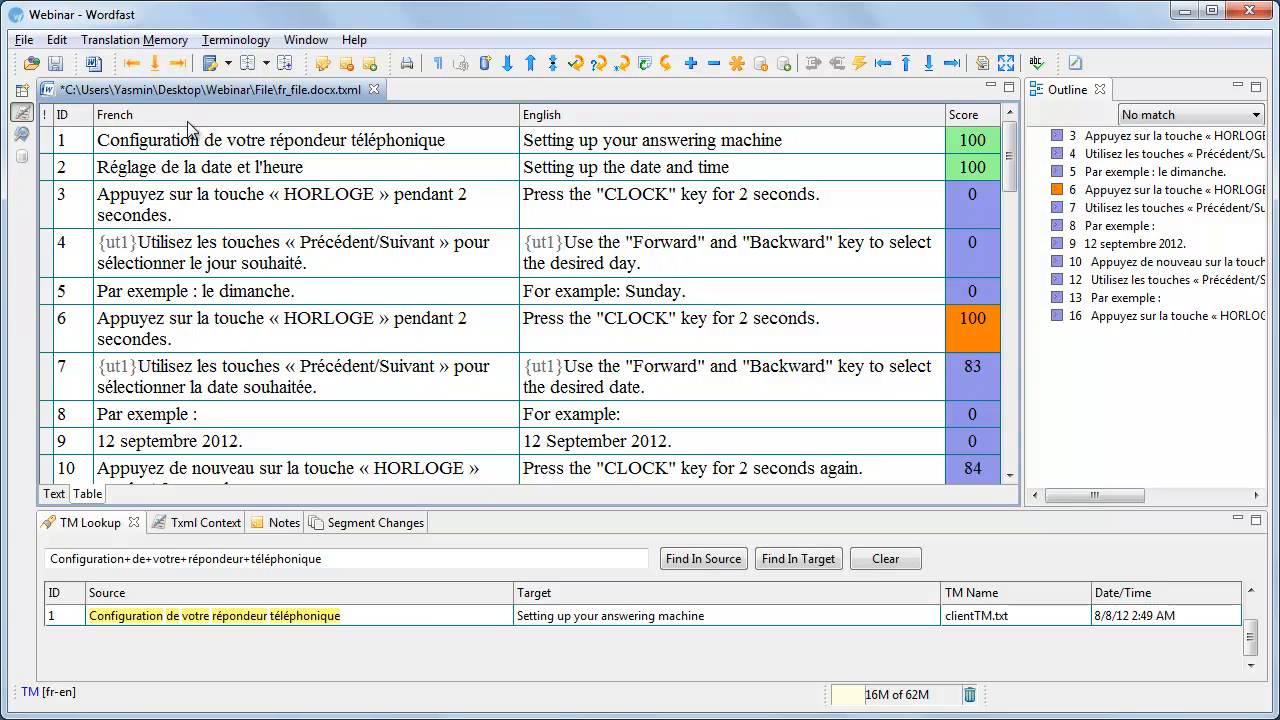
left_click(56, 68)
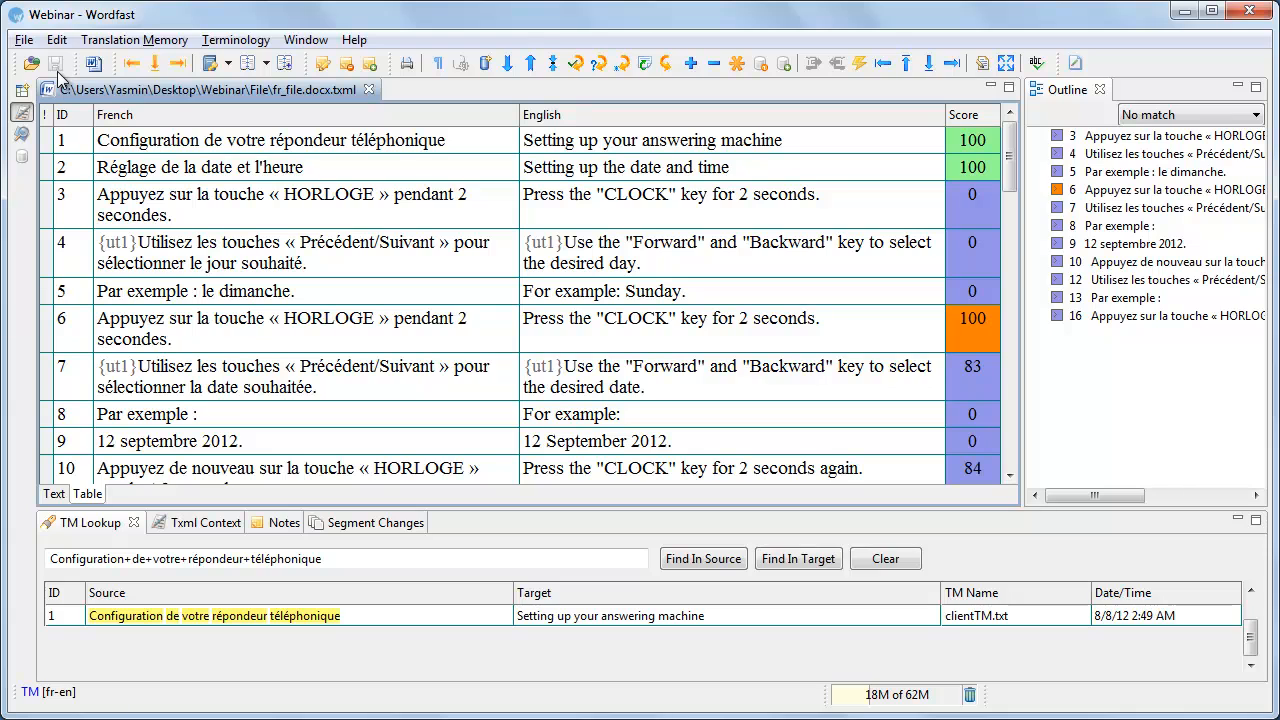
left_click(24, 40)
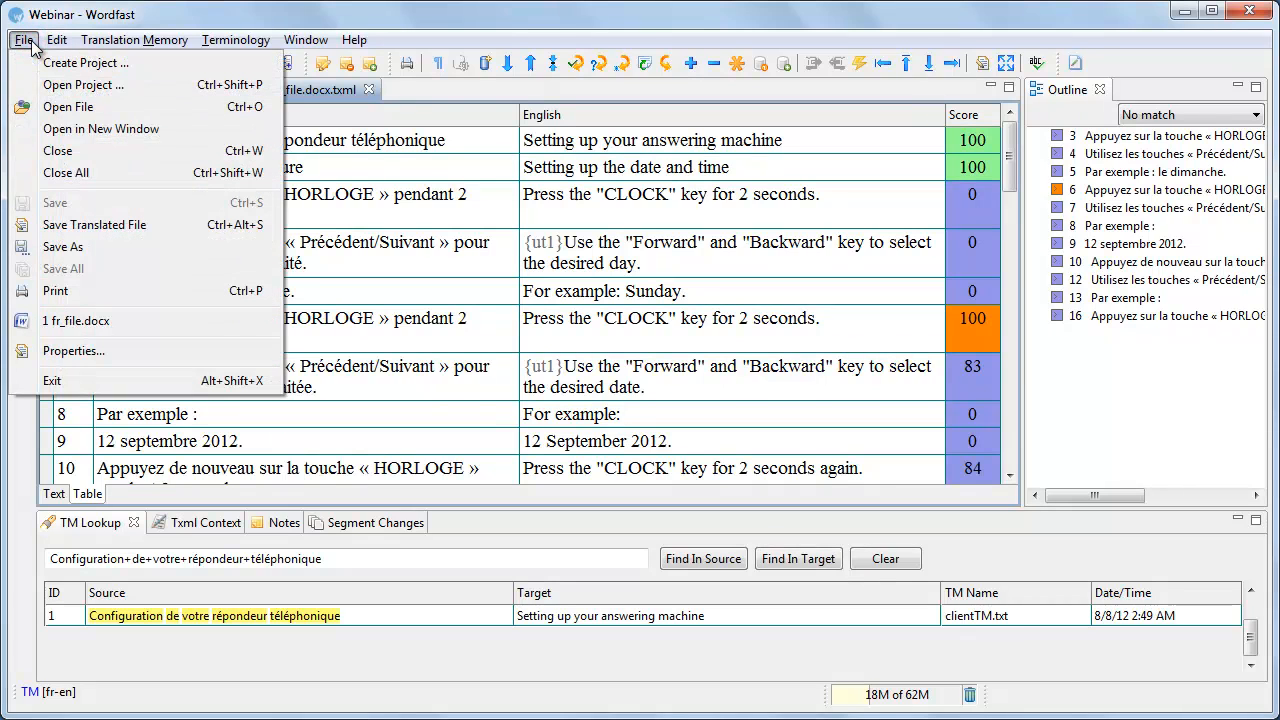
left_click(155, 229)
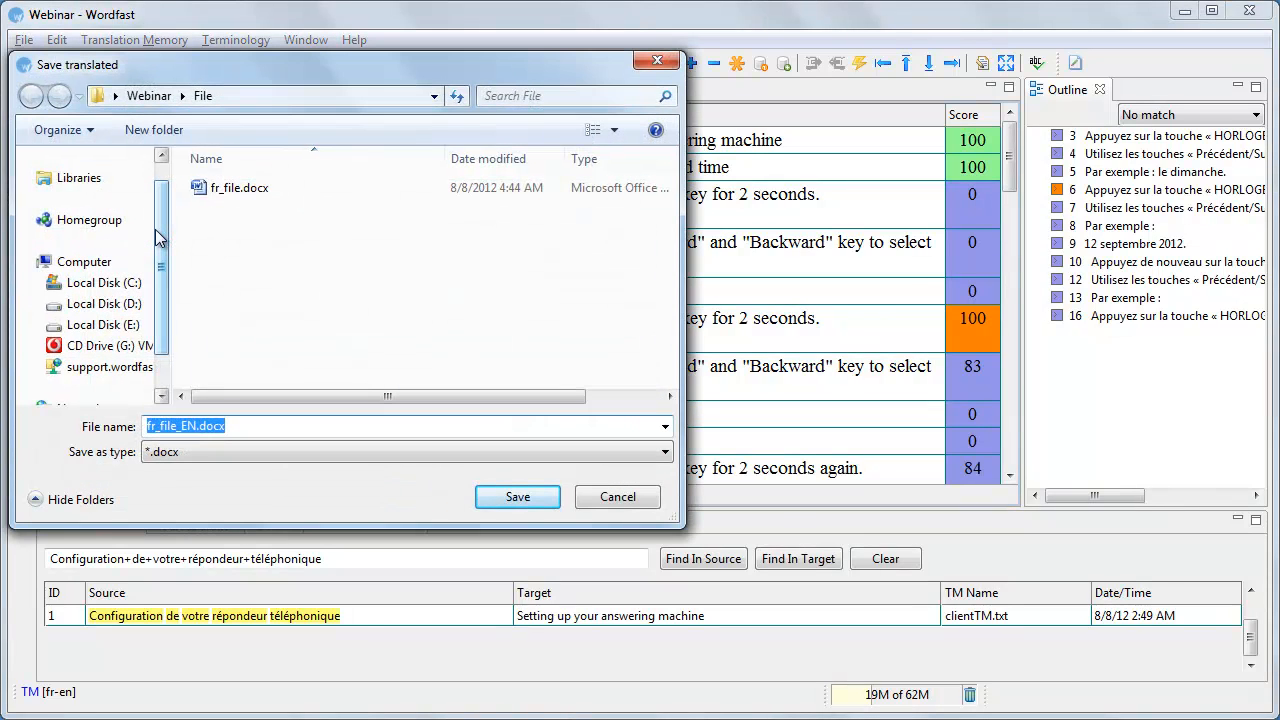
left_click(492, 508)
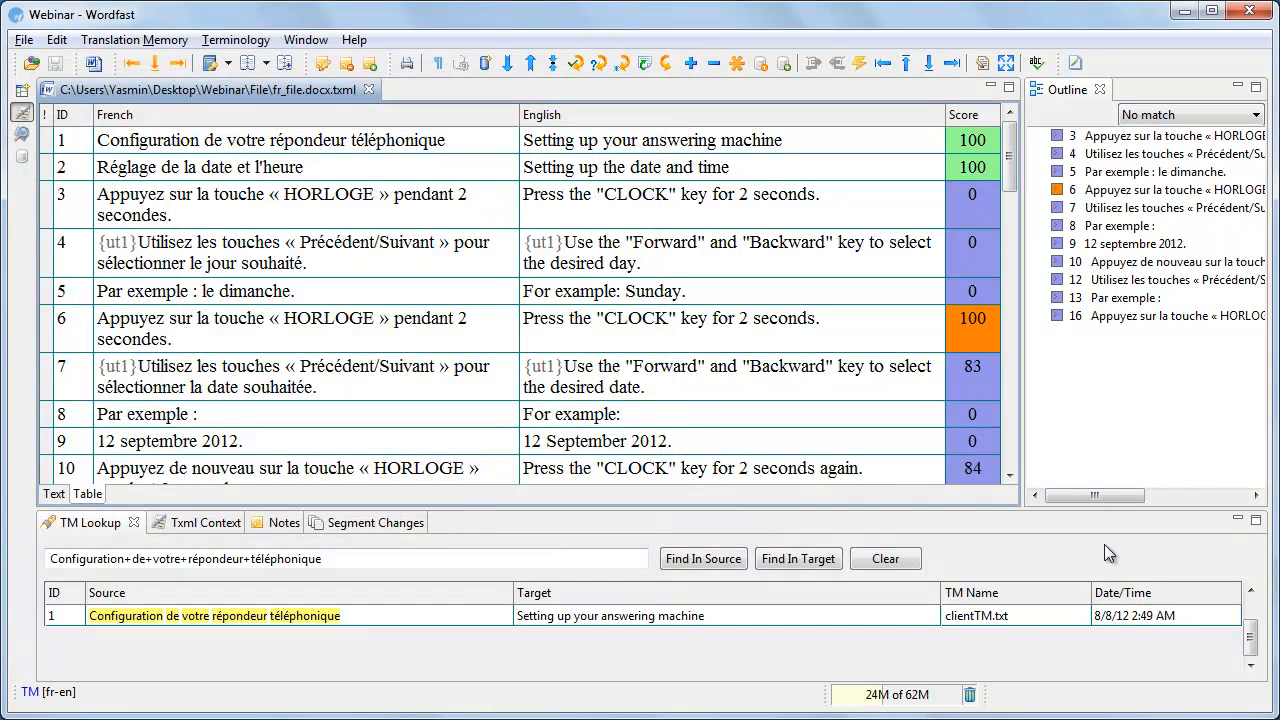
Close Wordfast and compress fr_file.docx.txml and fr_file_EN.docx from the File folder into File.zip.
left_click(1254, 9)
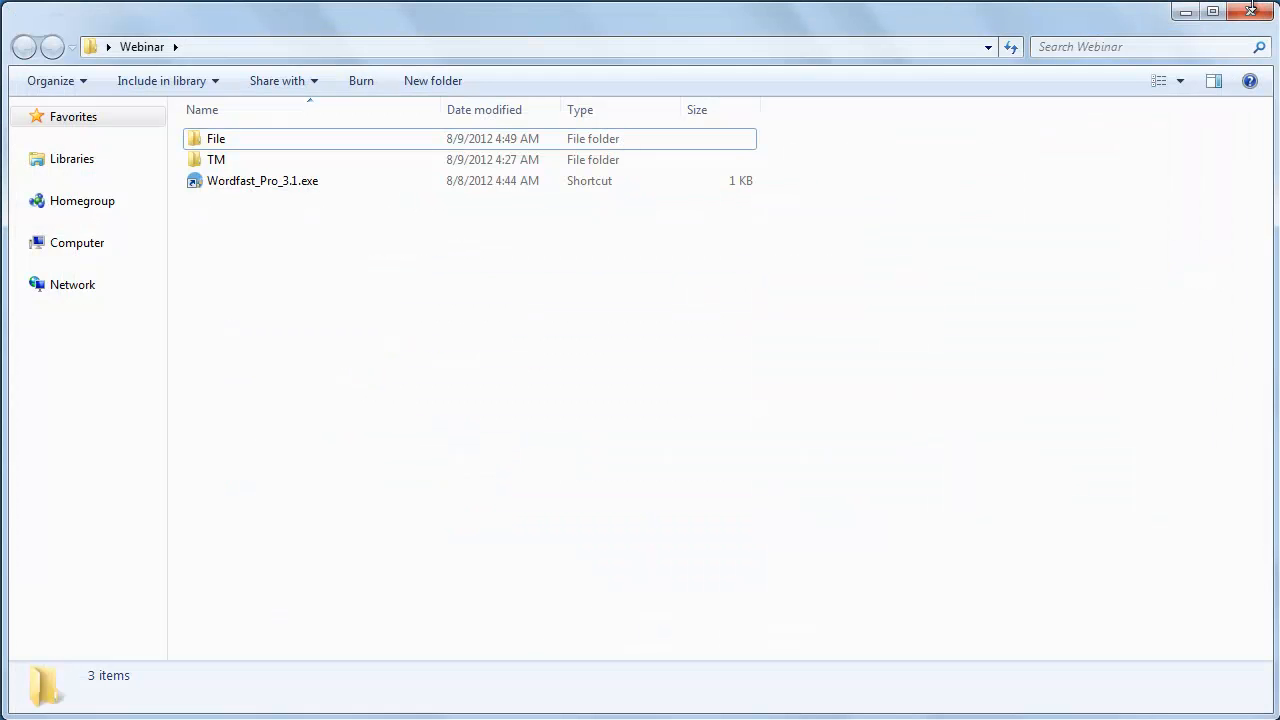
double_click(342, 145)
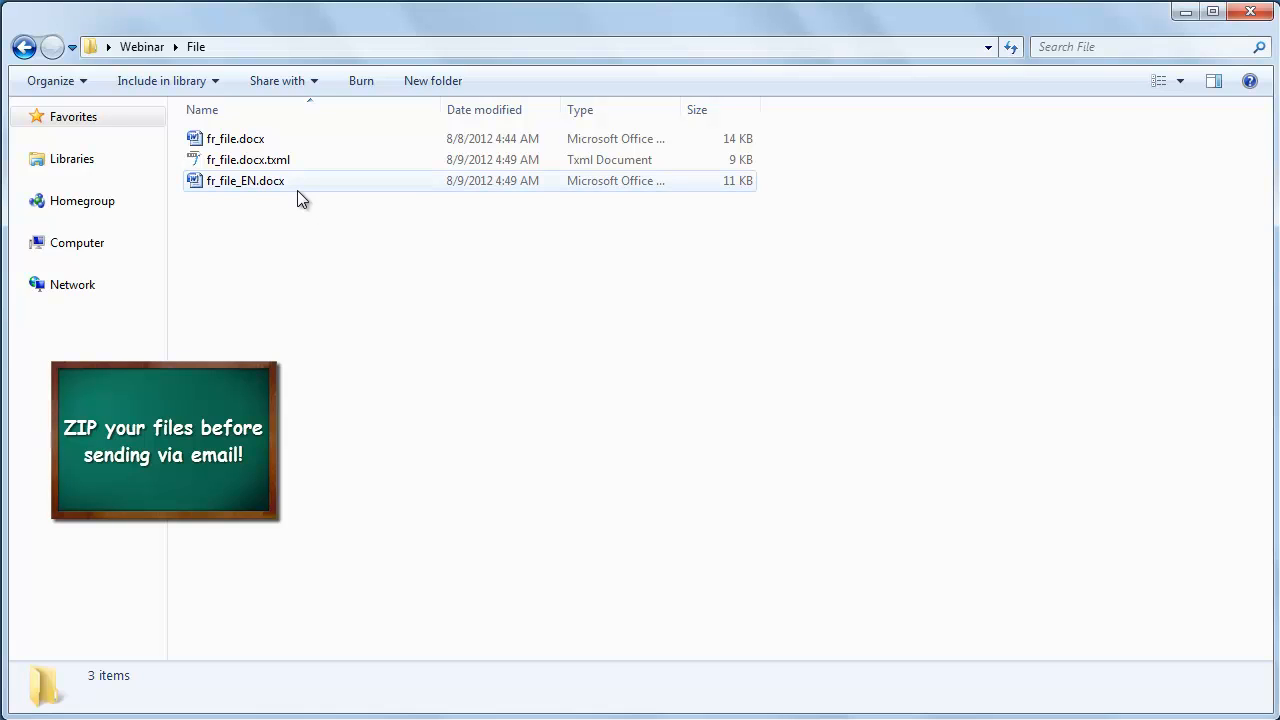
left_click(297, 190)
left_click(305, 162, "ctrl")
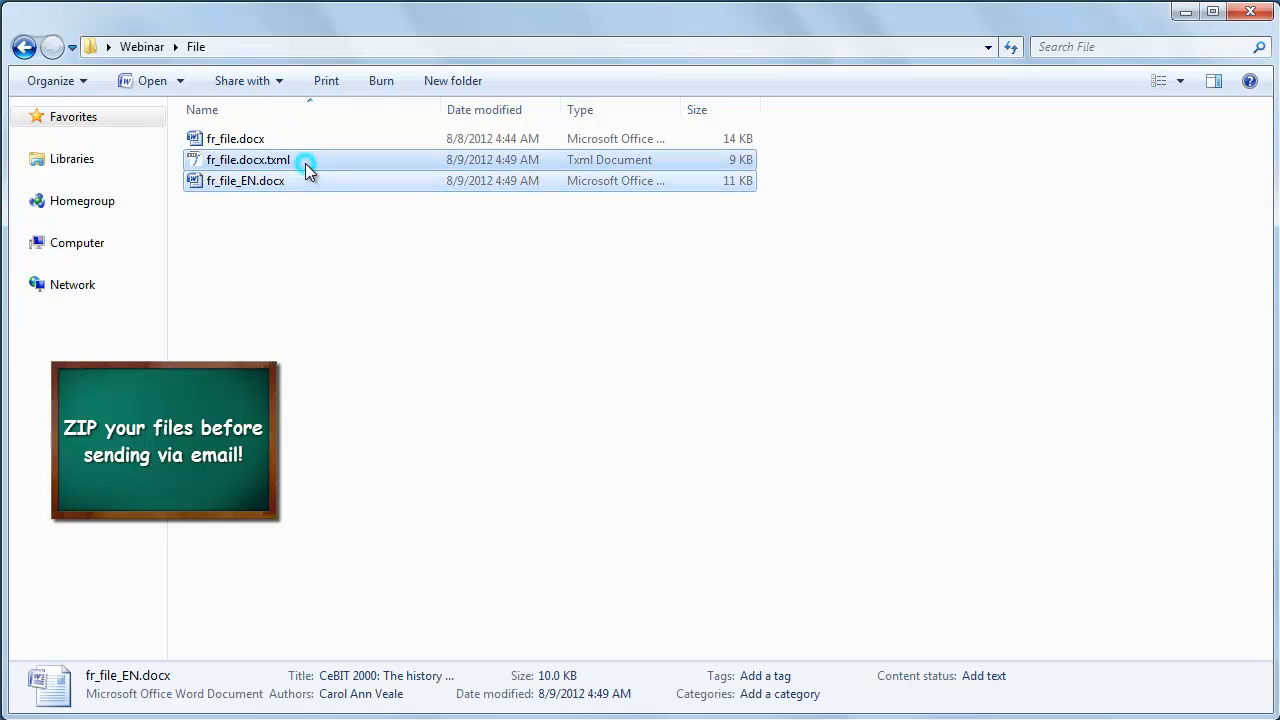
right_click(305, 168)
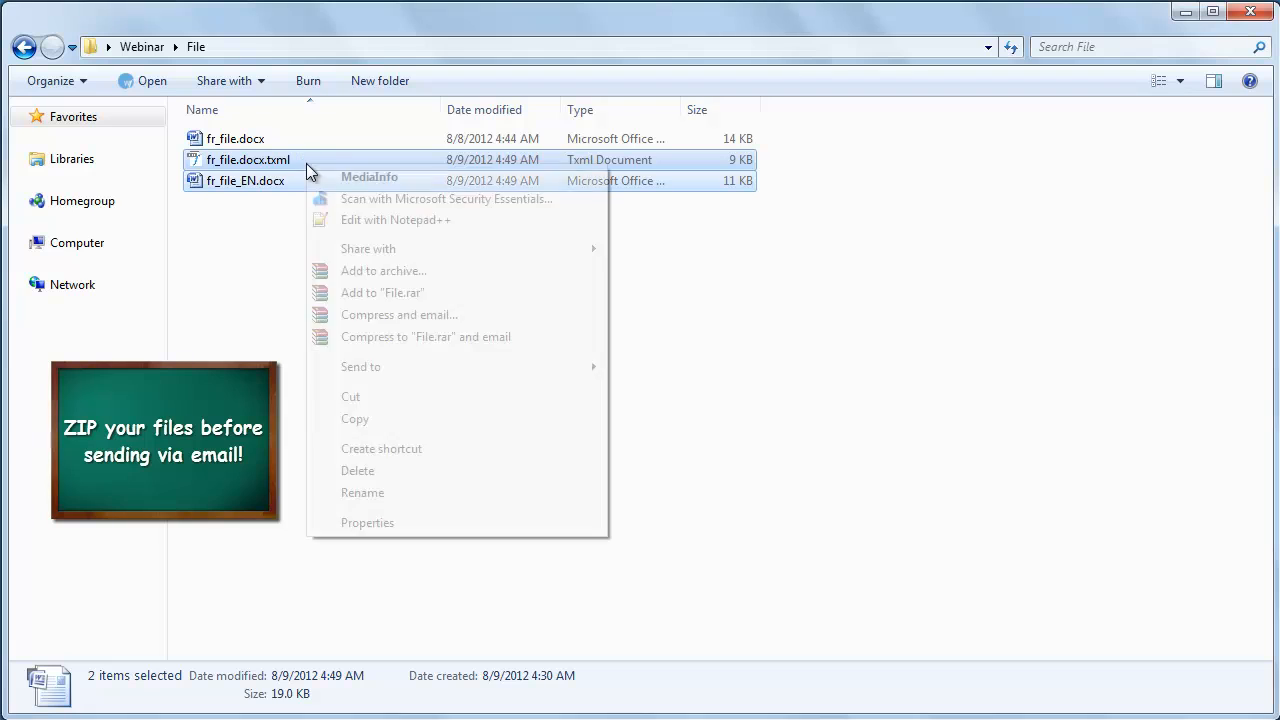
left_click(323, 271)
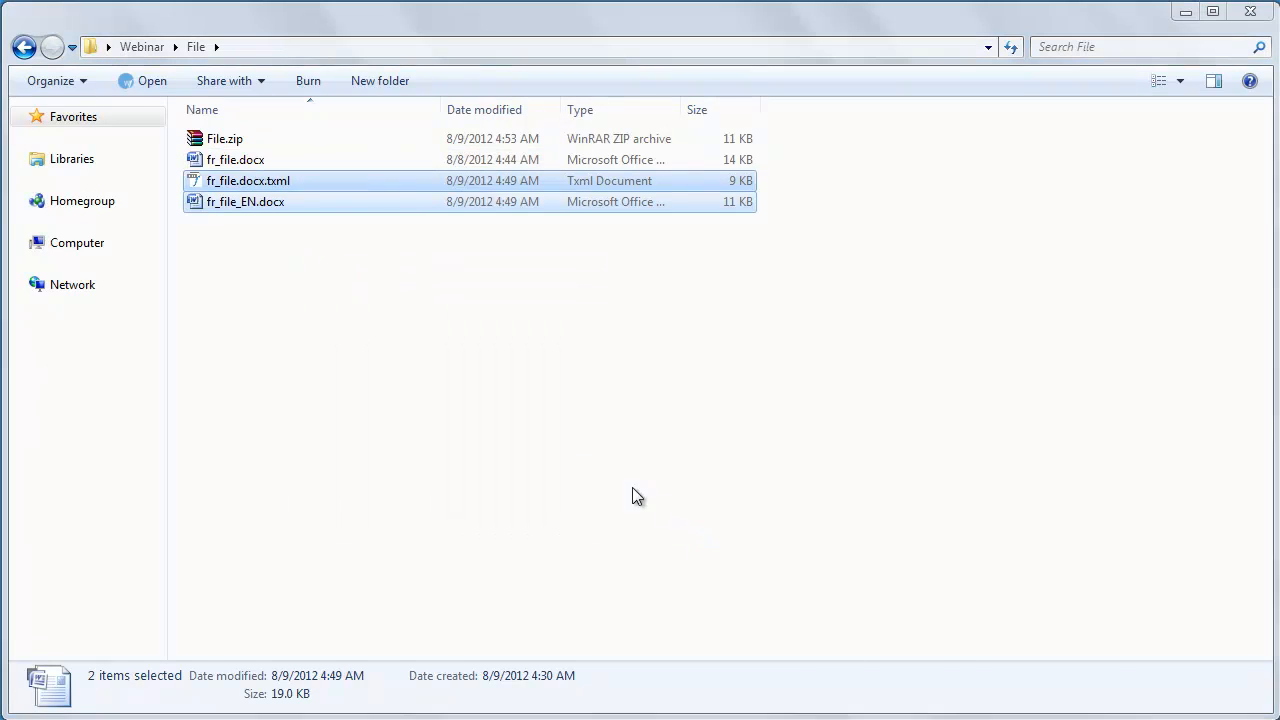
left_click(457, 389)
Locate clientTM.txt and MyTM.txt in the Webinar TM folder and open MyTM.txt in Notepad to view its structure.
left_click(149, 47)
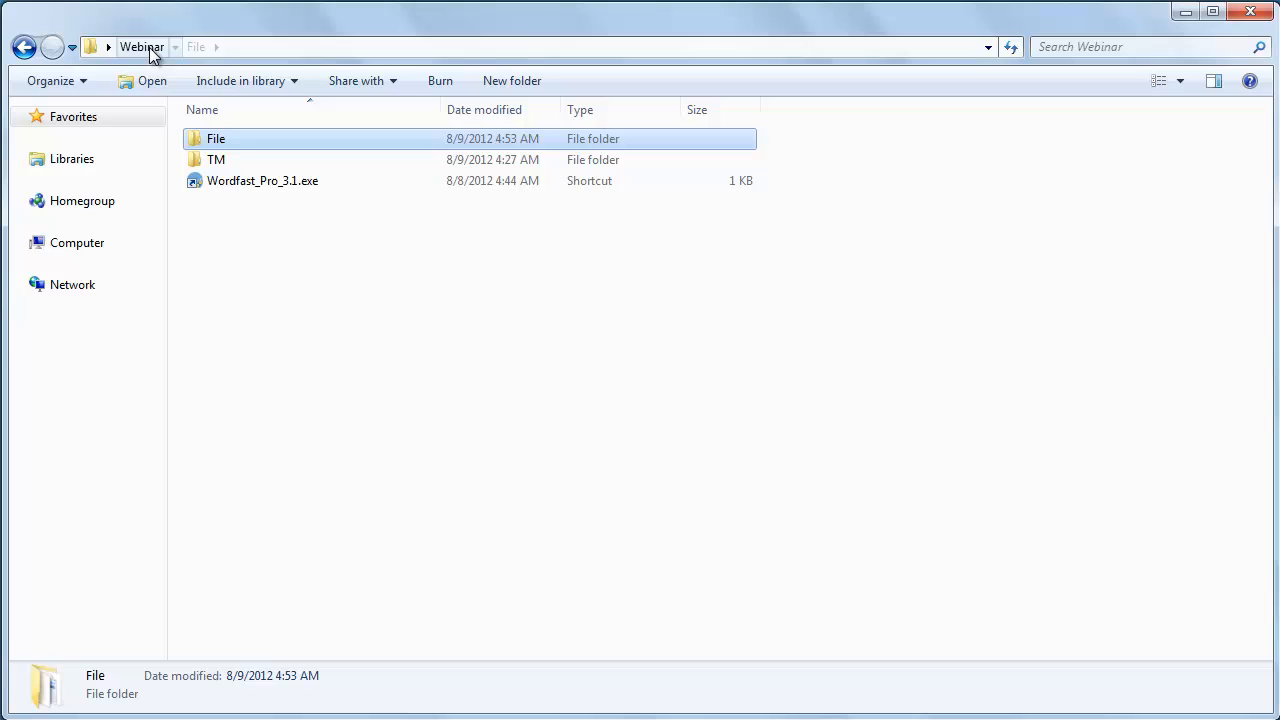
double_click(268, 156)
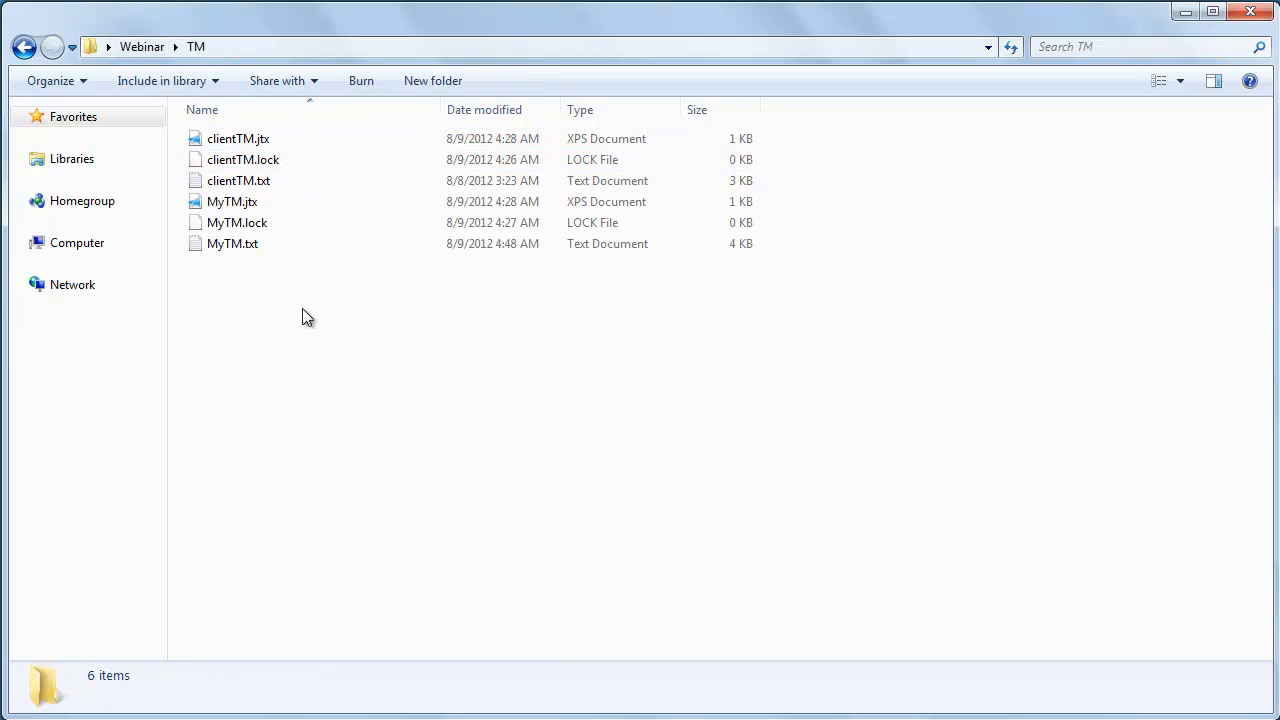
left_click(296, 182)
left_click(287, 245, "ctrl")
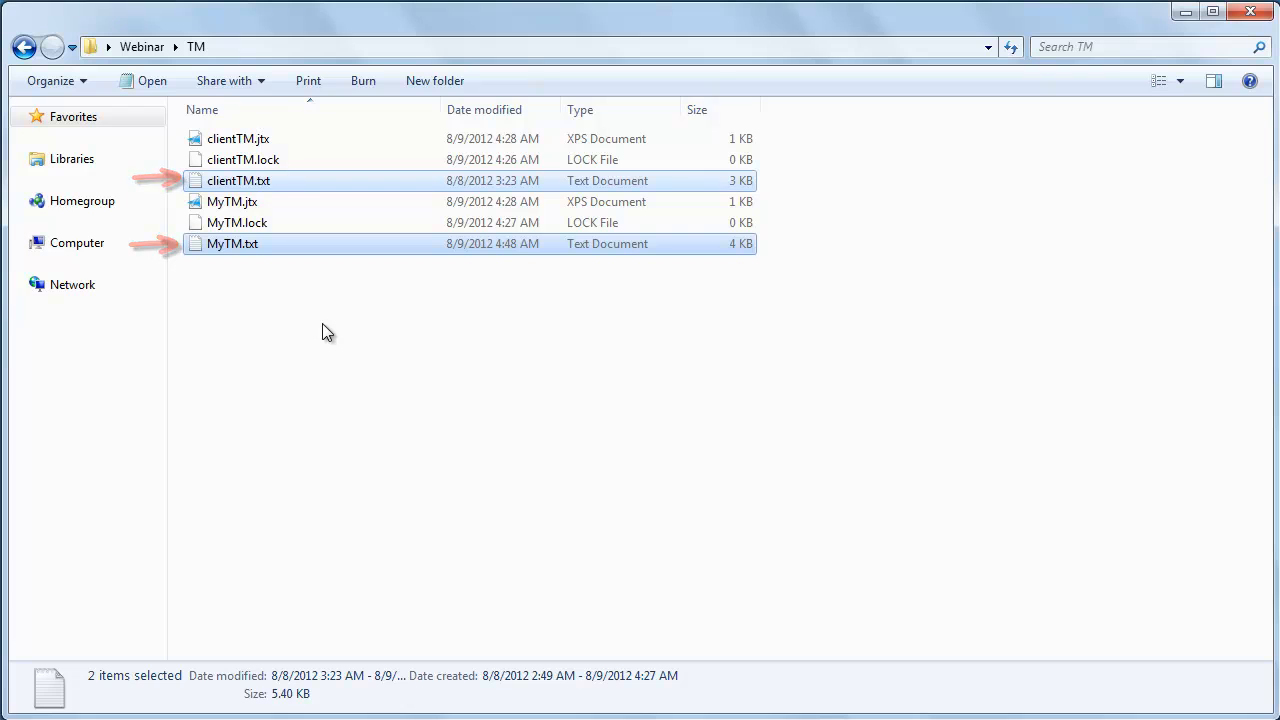
left_click(260, 270)
double_click(264, 251)
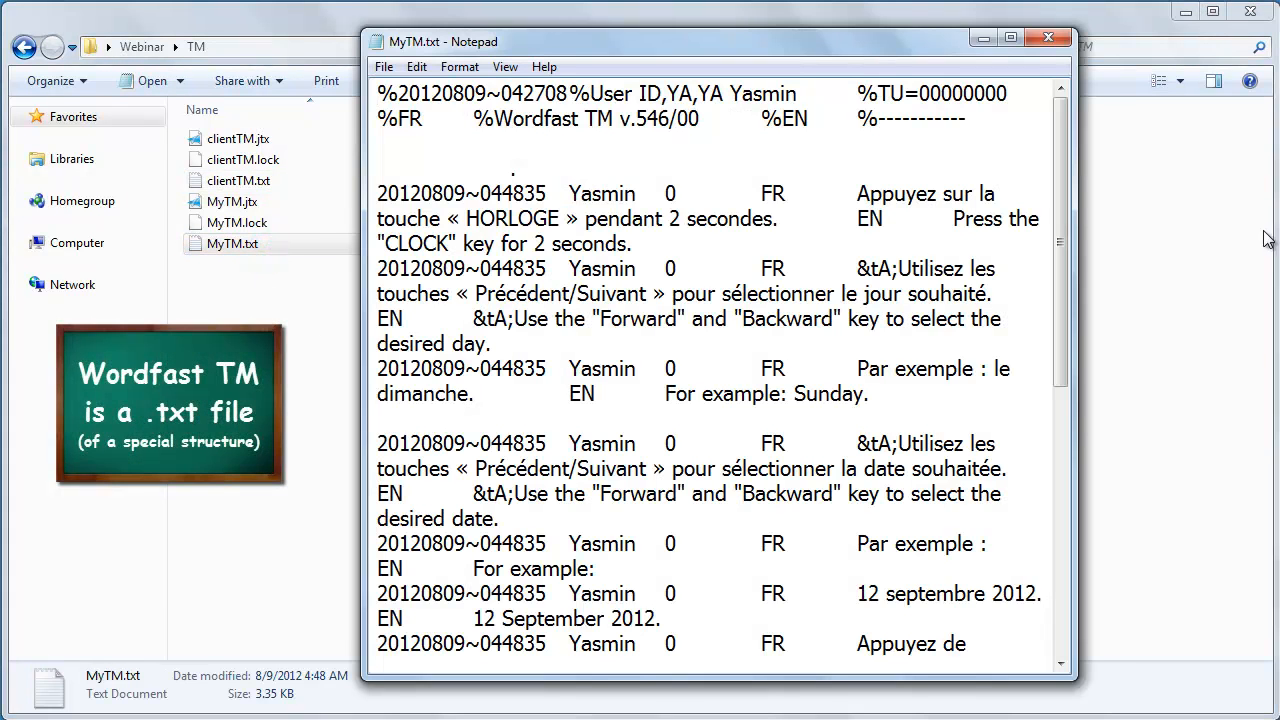